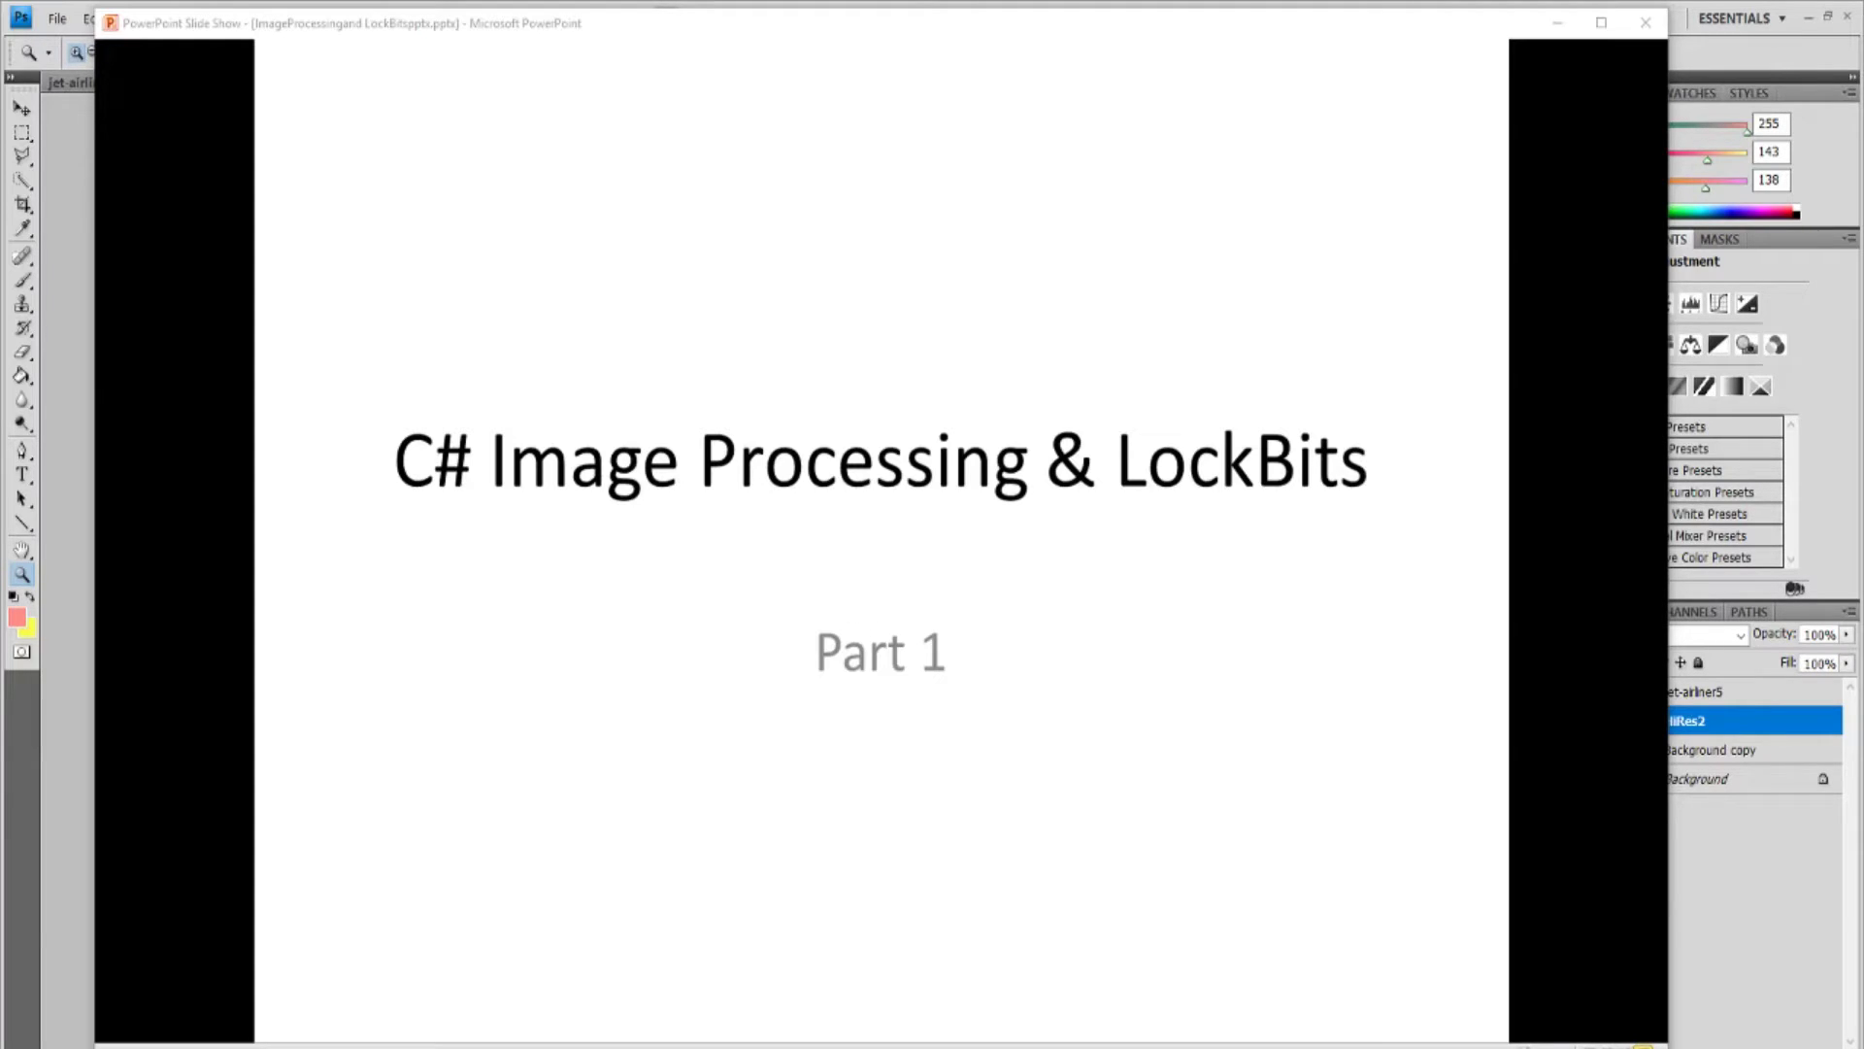
Step: Advance the slide show from the C# Image Processing & LockBits title to 'What is an Image?'
click(842, 552)
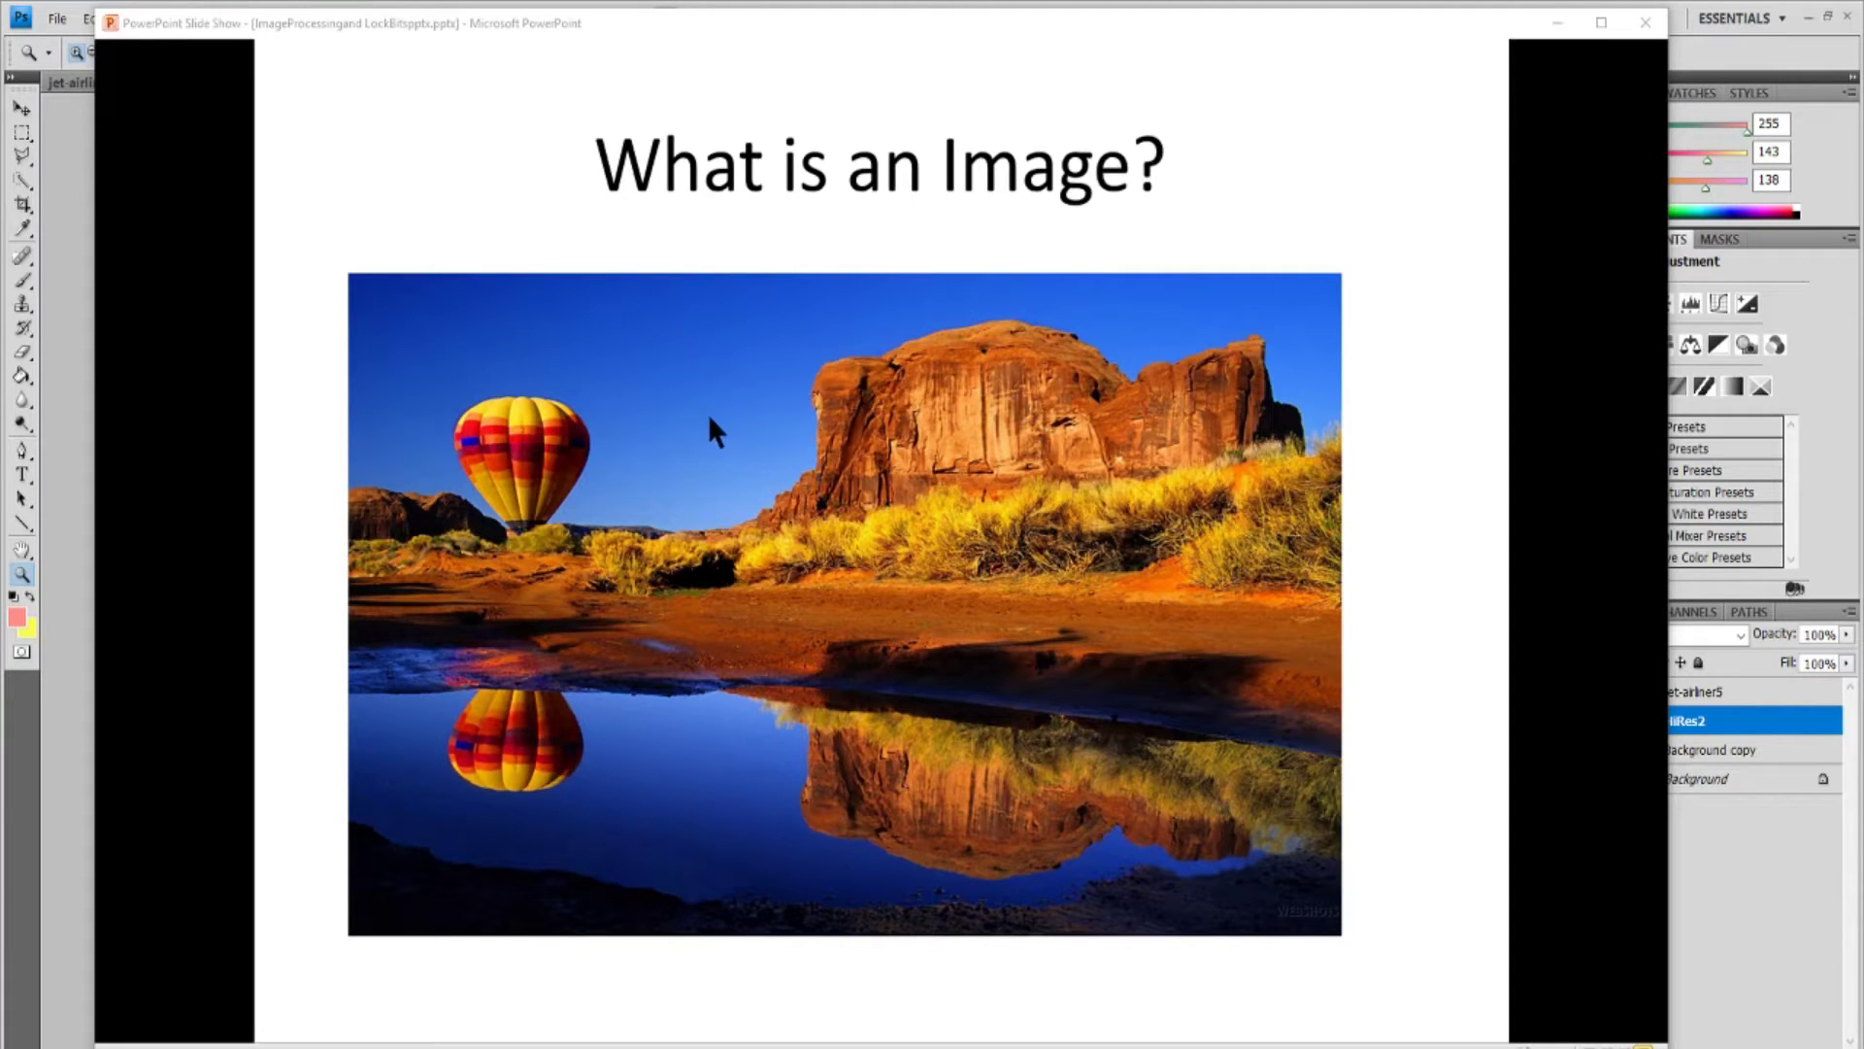
Step: Move the slide show window aside to reveal the HiRes1.jpg balloon photo in Photoshop
drag(715, 19, 840, 44)
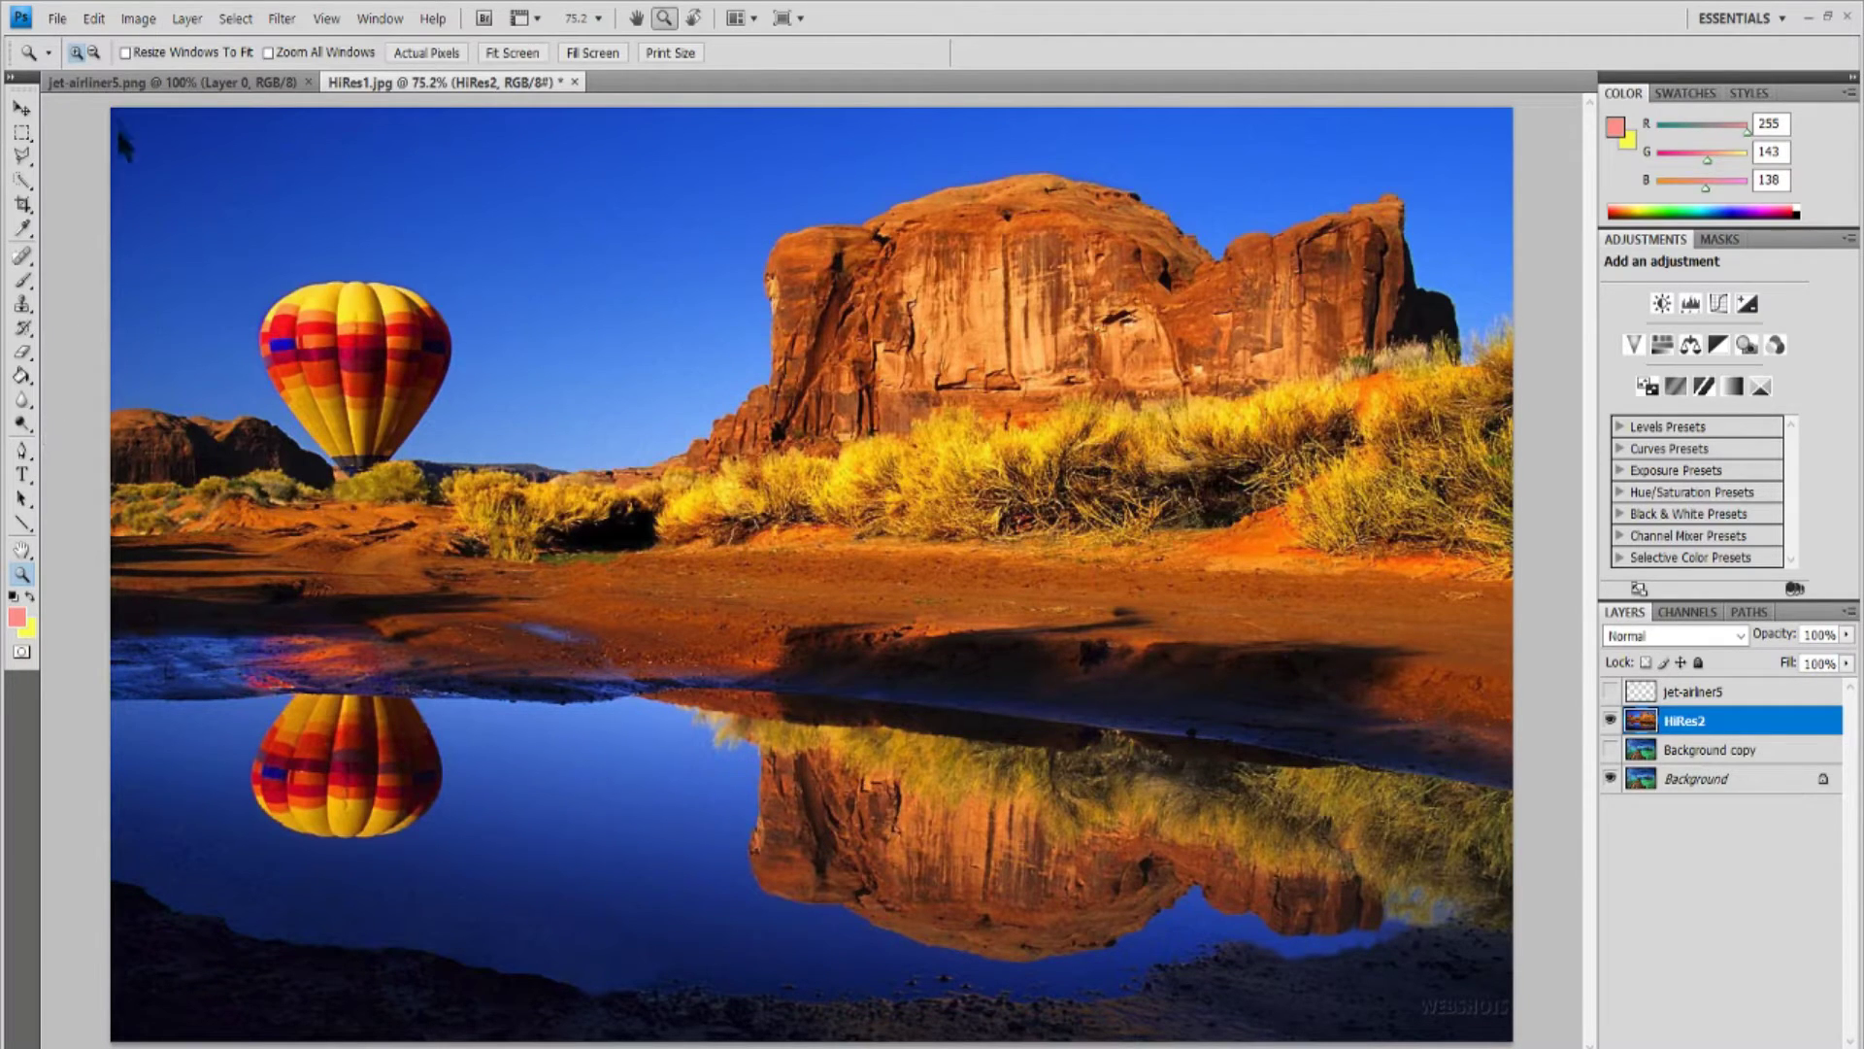
Step: Zoom into the balloon to 3200% so individual pixels show, then pan across them
click(303, 342)
click(299, 339)
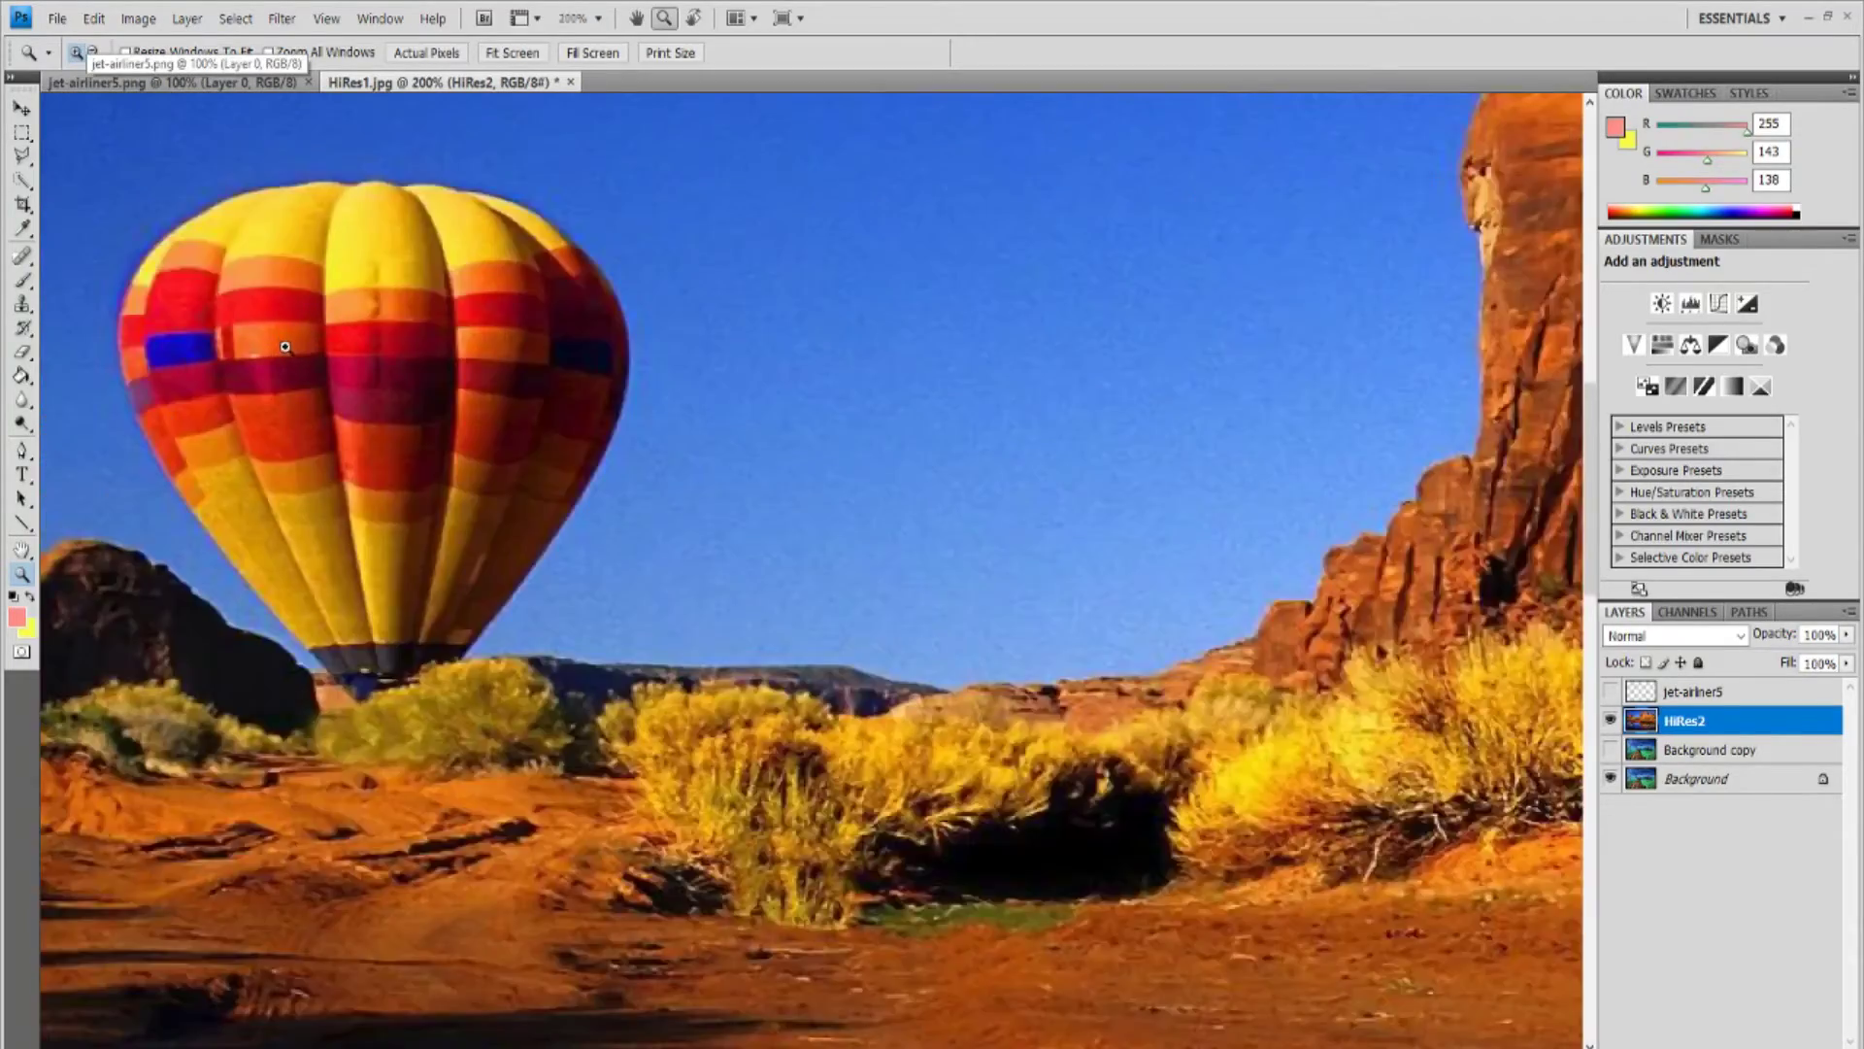
click(288, 347)
click(227, 359)
click(194, 364)
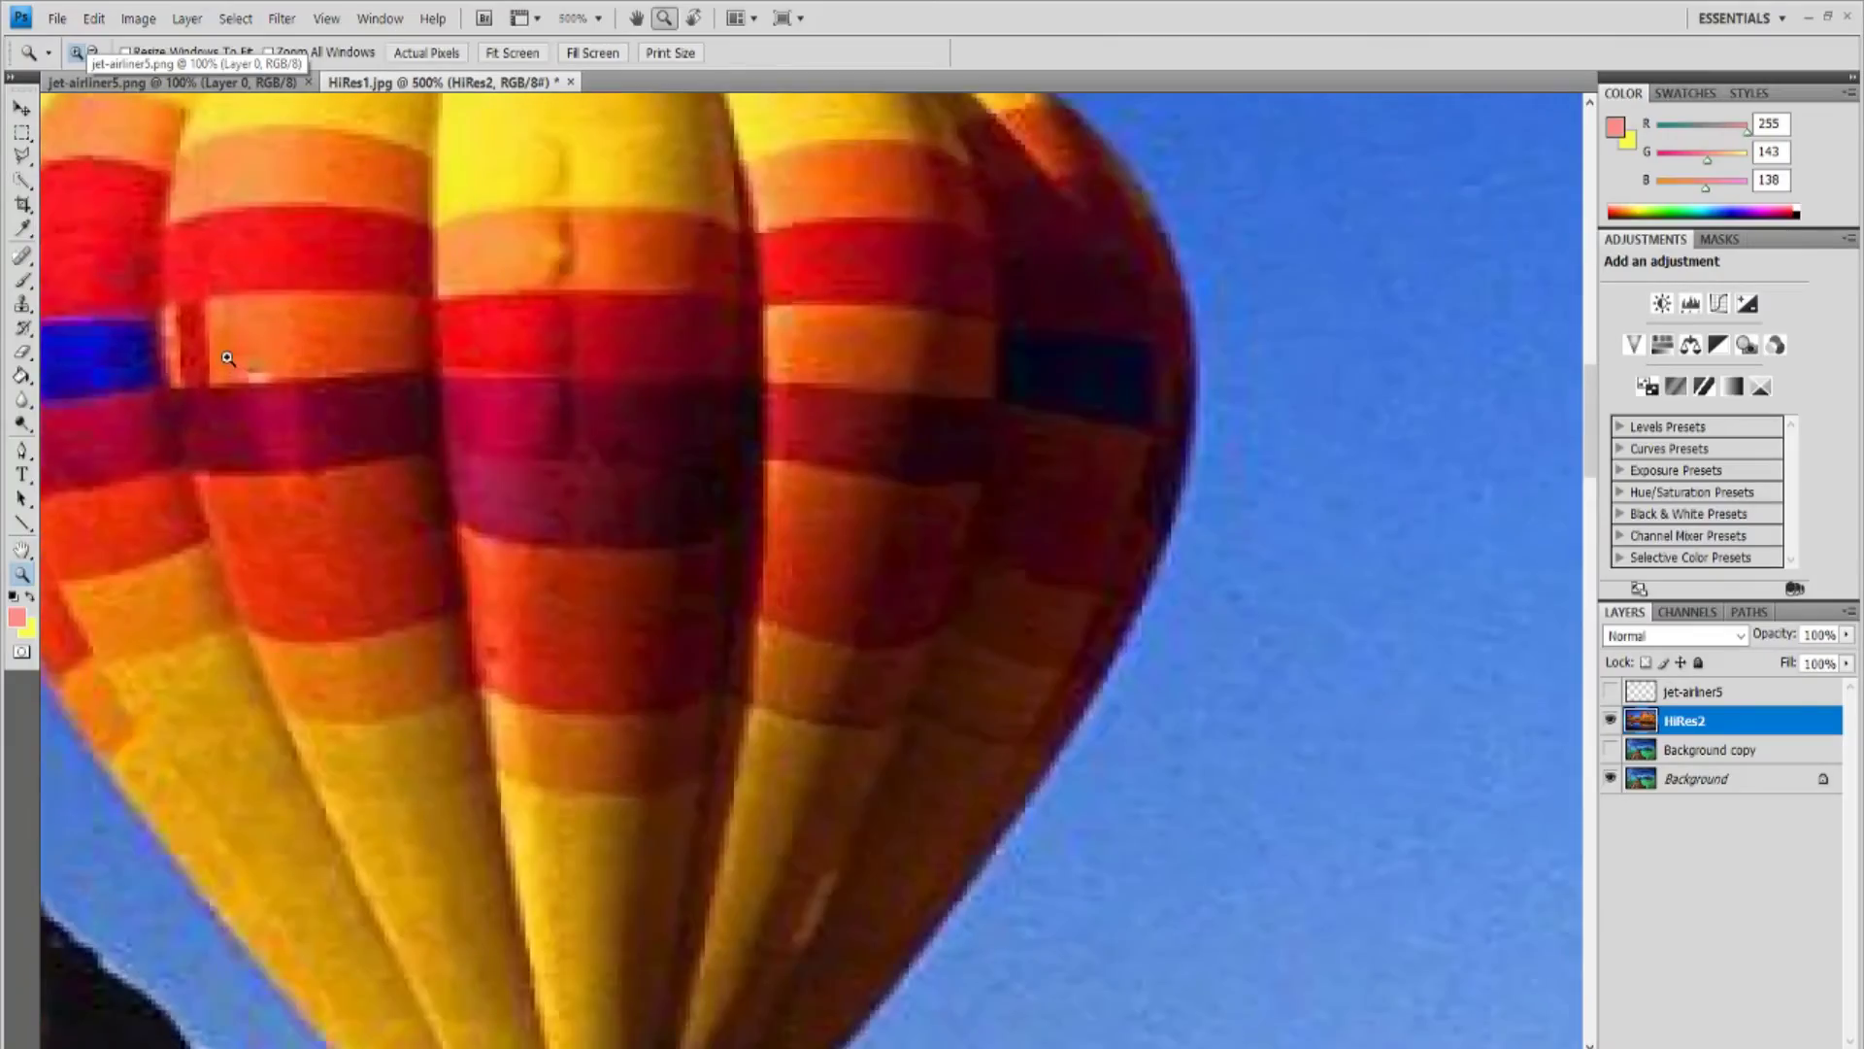
click(154, 374)
click(123, 384)
click(124, 383)
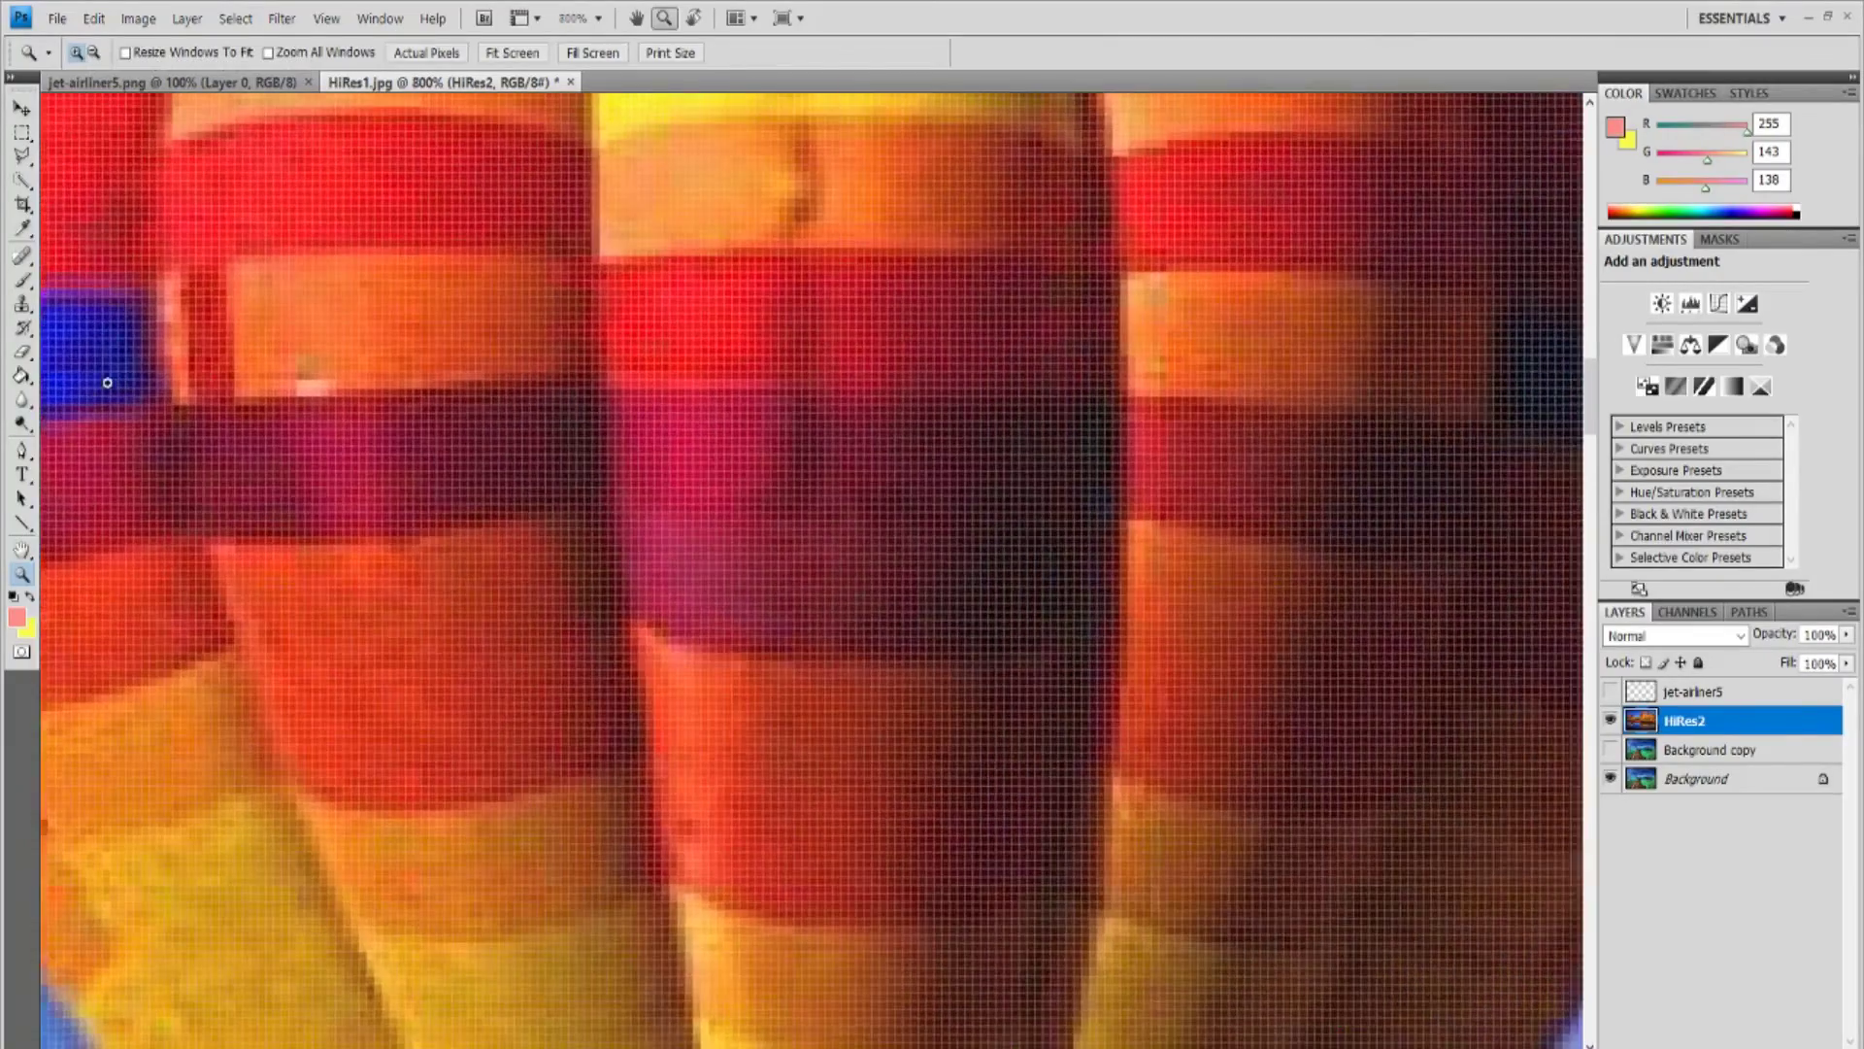
click(126, 383)
click(131, 382)
click(136, 382)
click(143, 382)
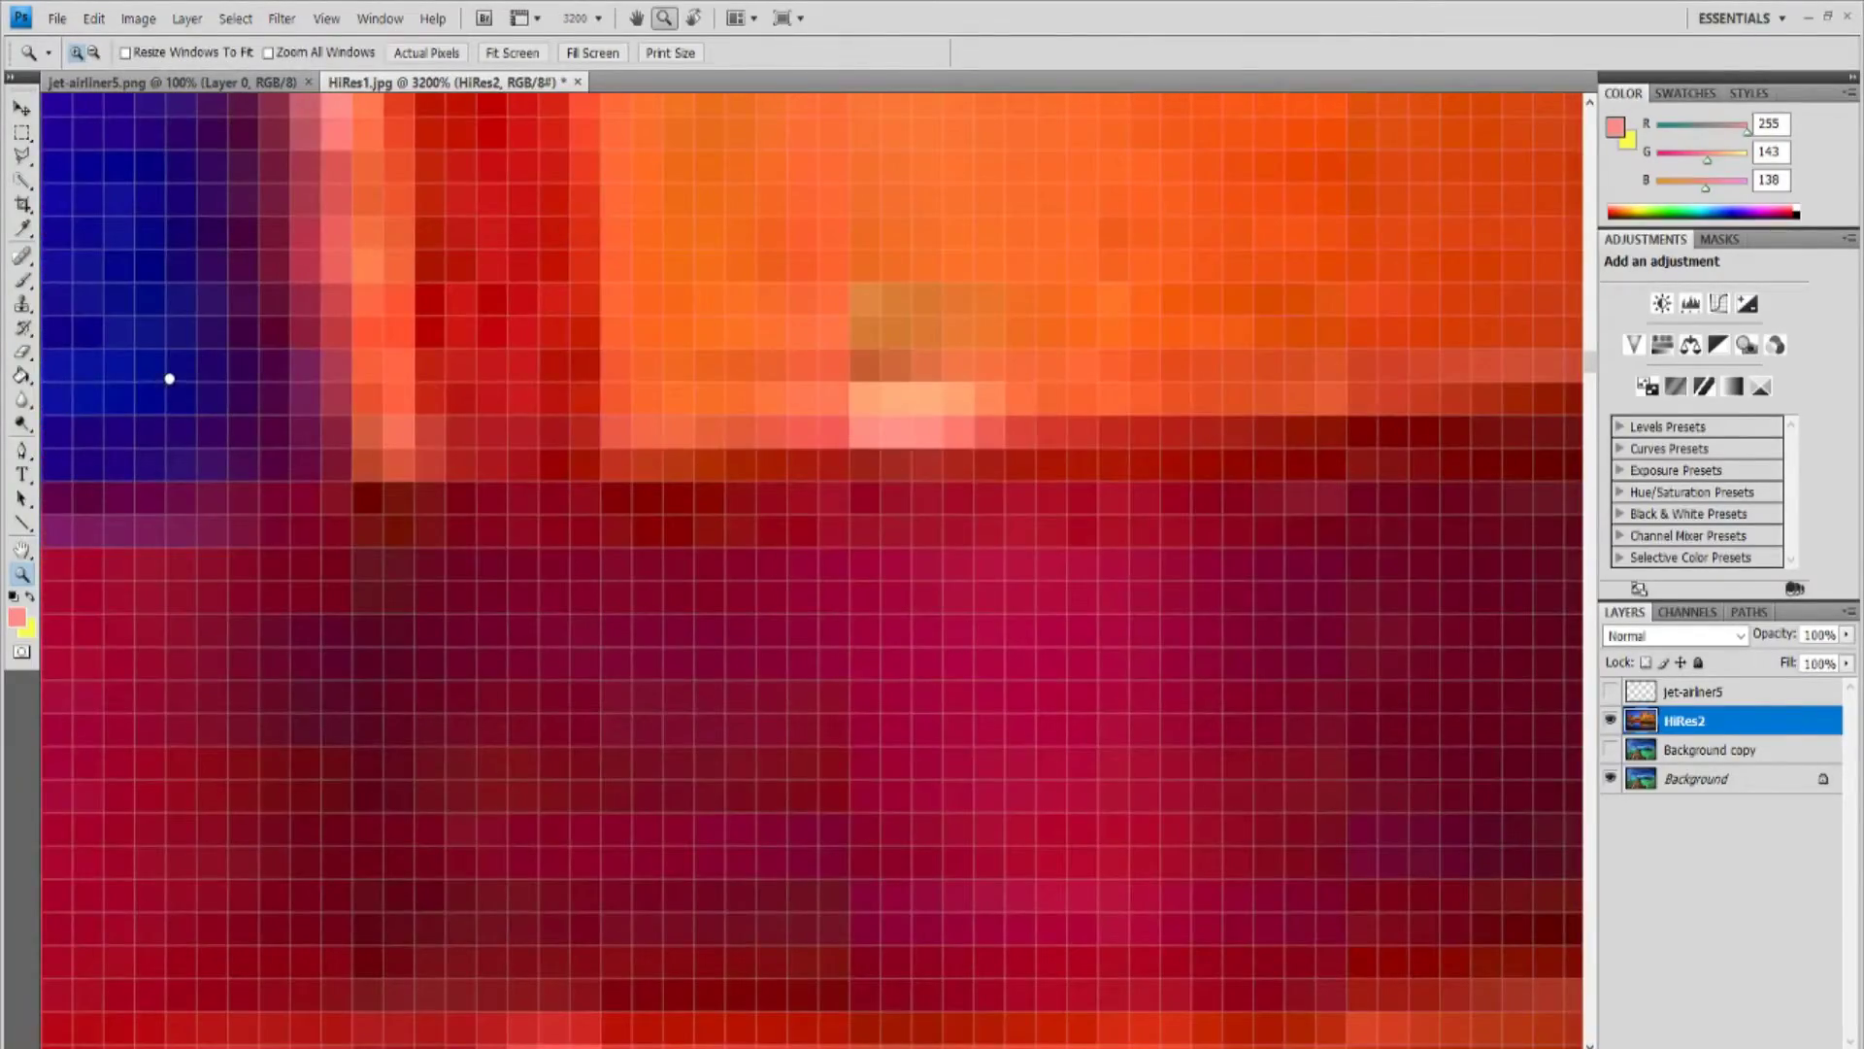
click(22, 549)
drag(167, 489, 483, 616)
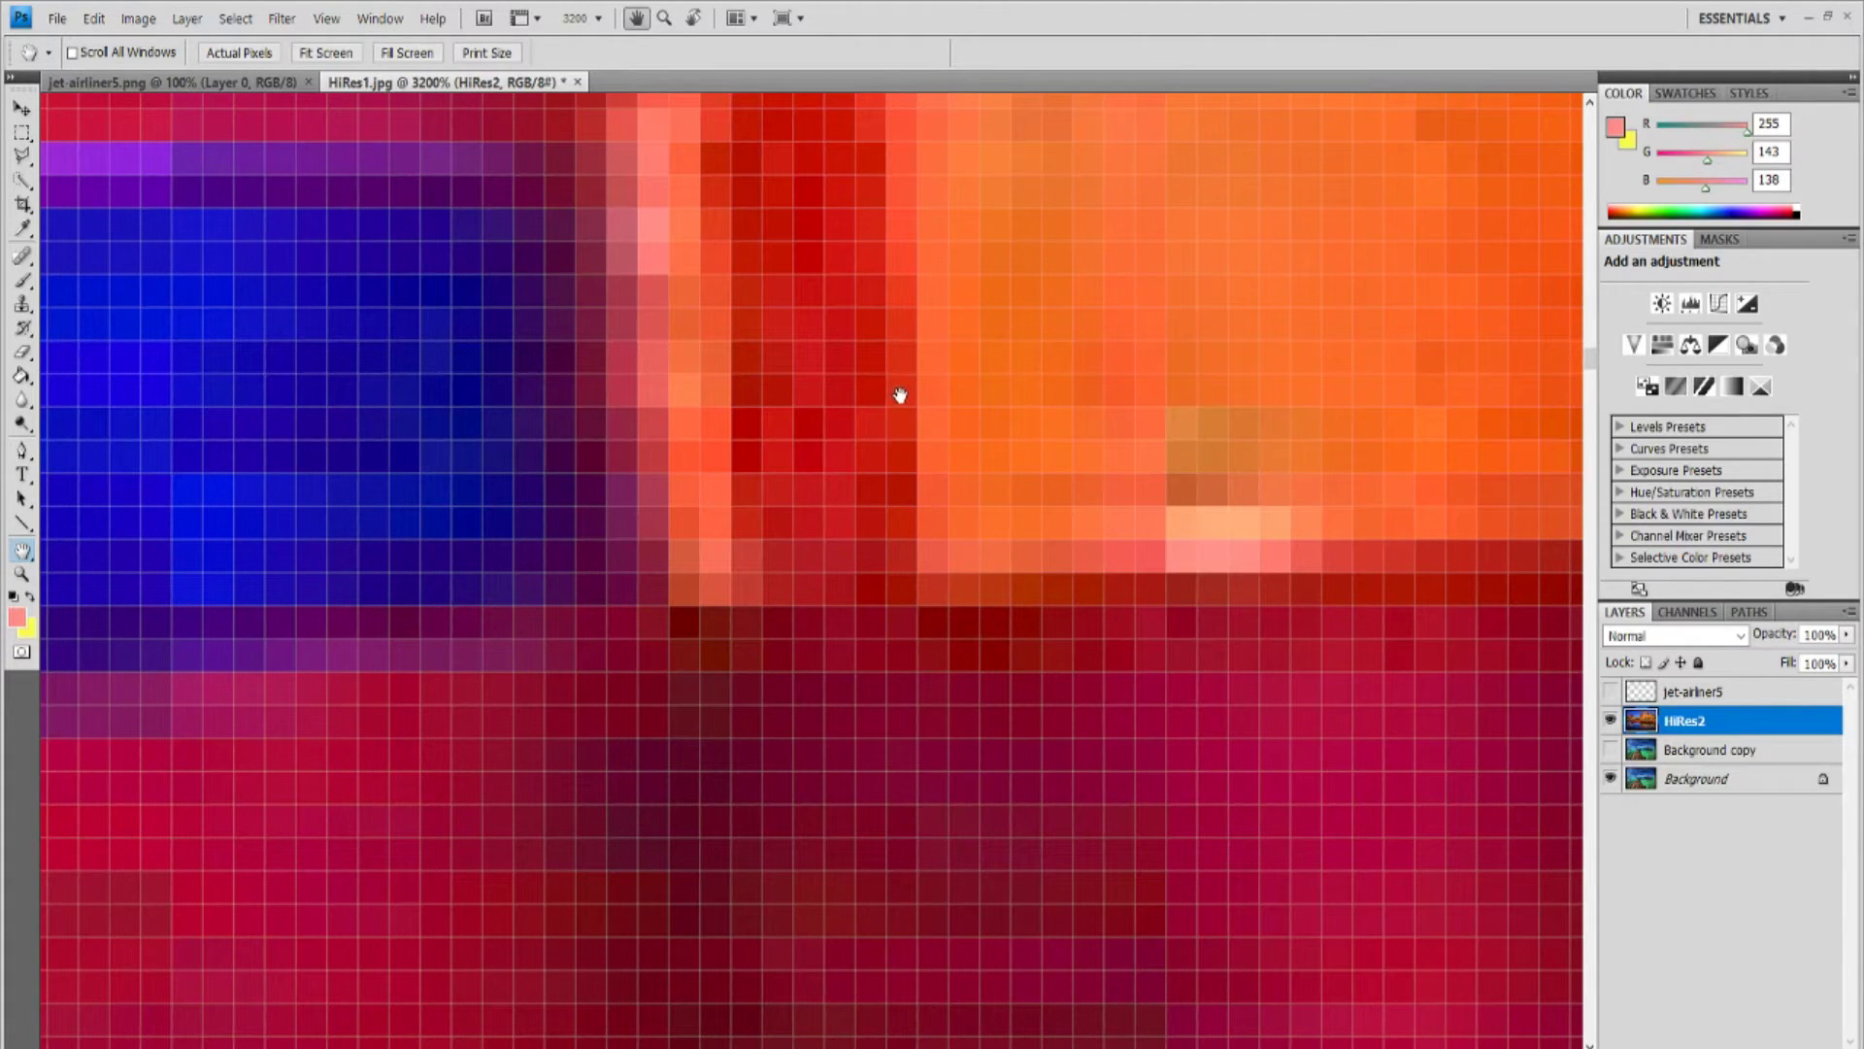
drag(901, 396, 932, 458)
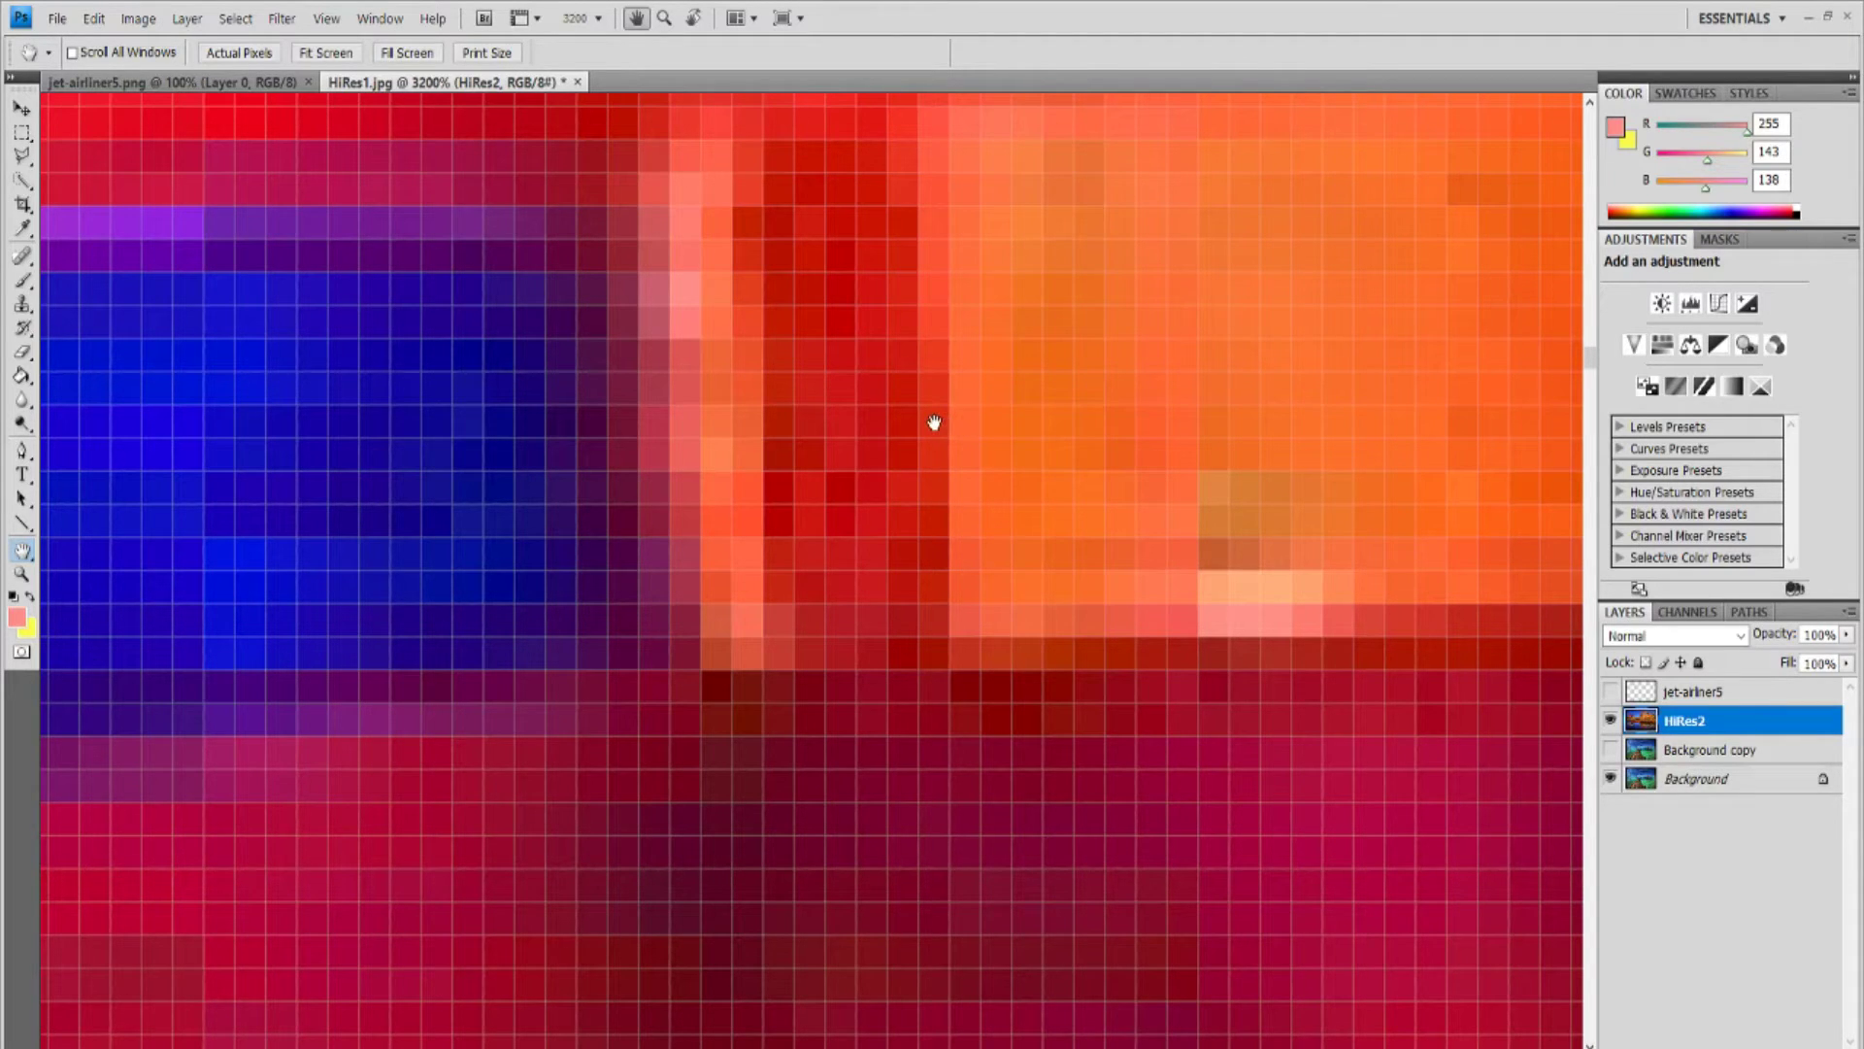
drag(438, 434, 712, 449)
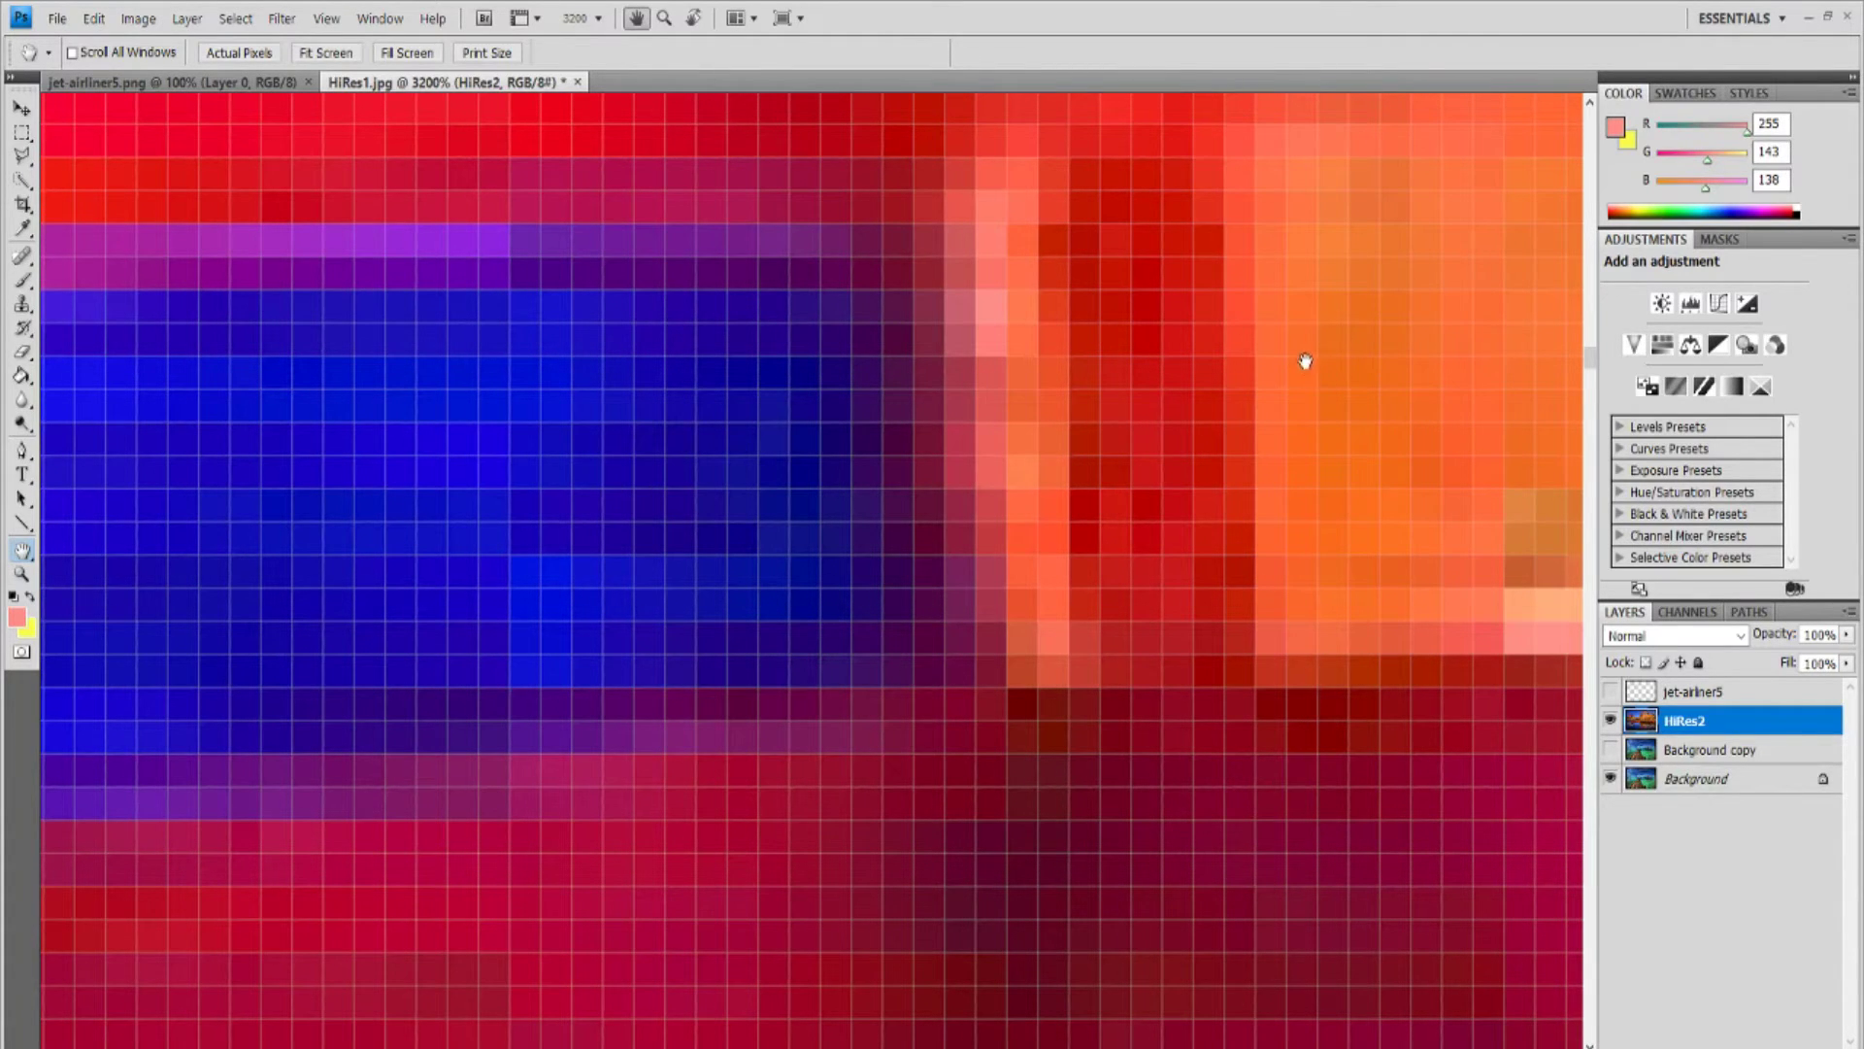
drag(1314, 399, 1215, 358)
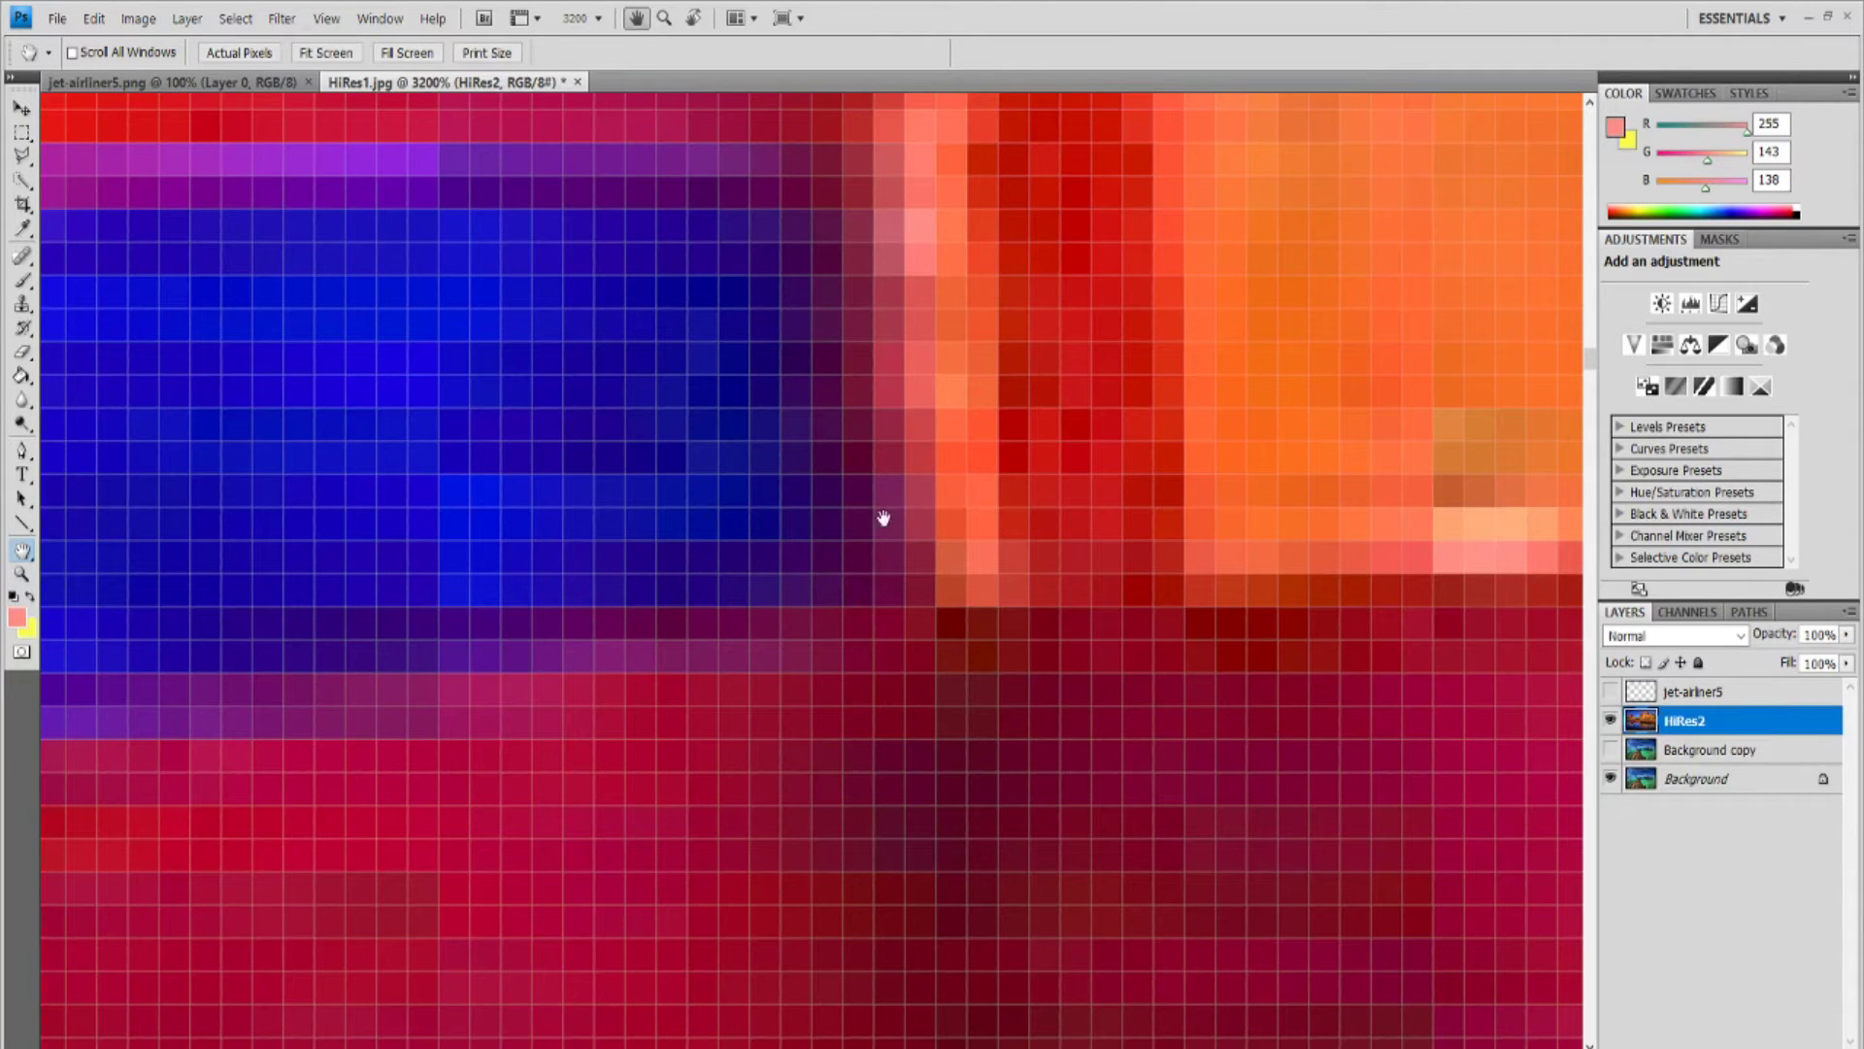
drag(650, 483, 684, 628)
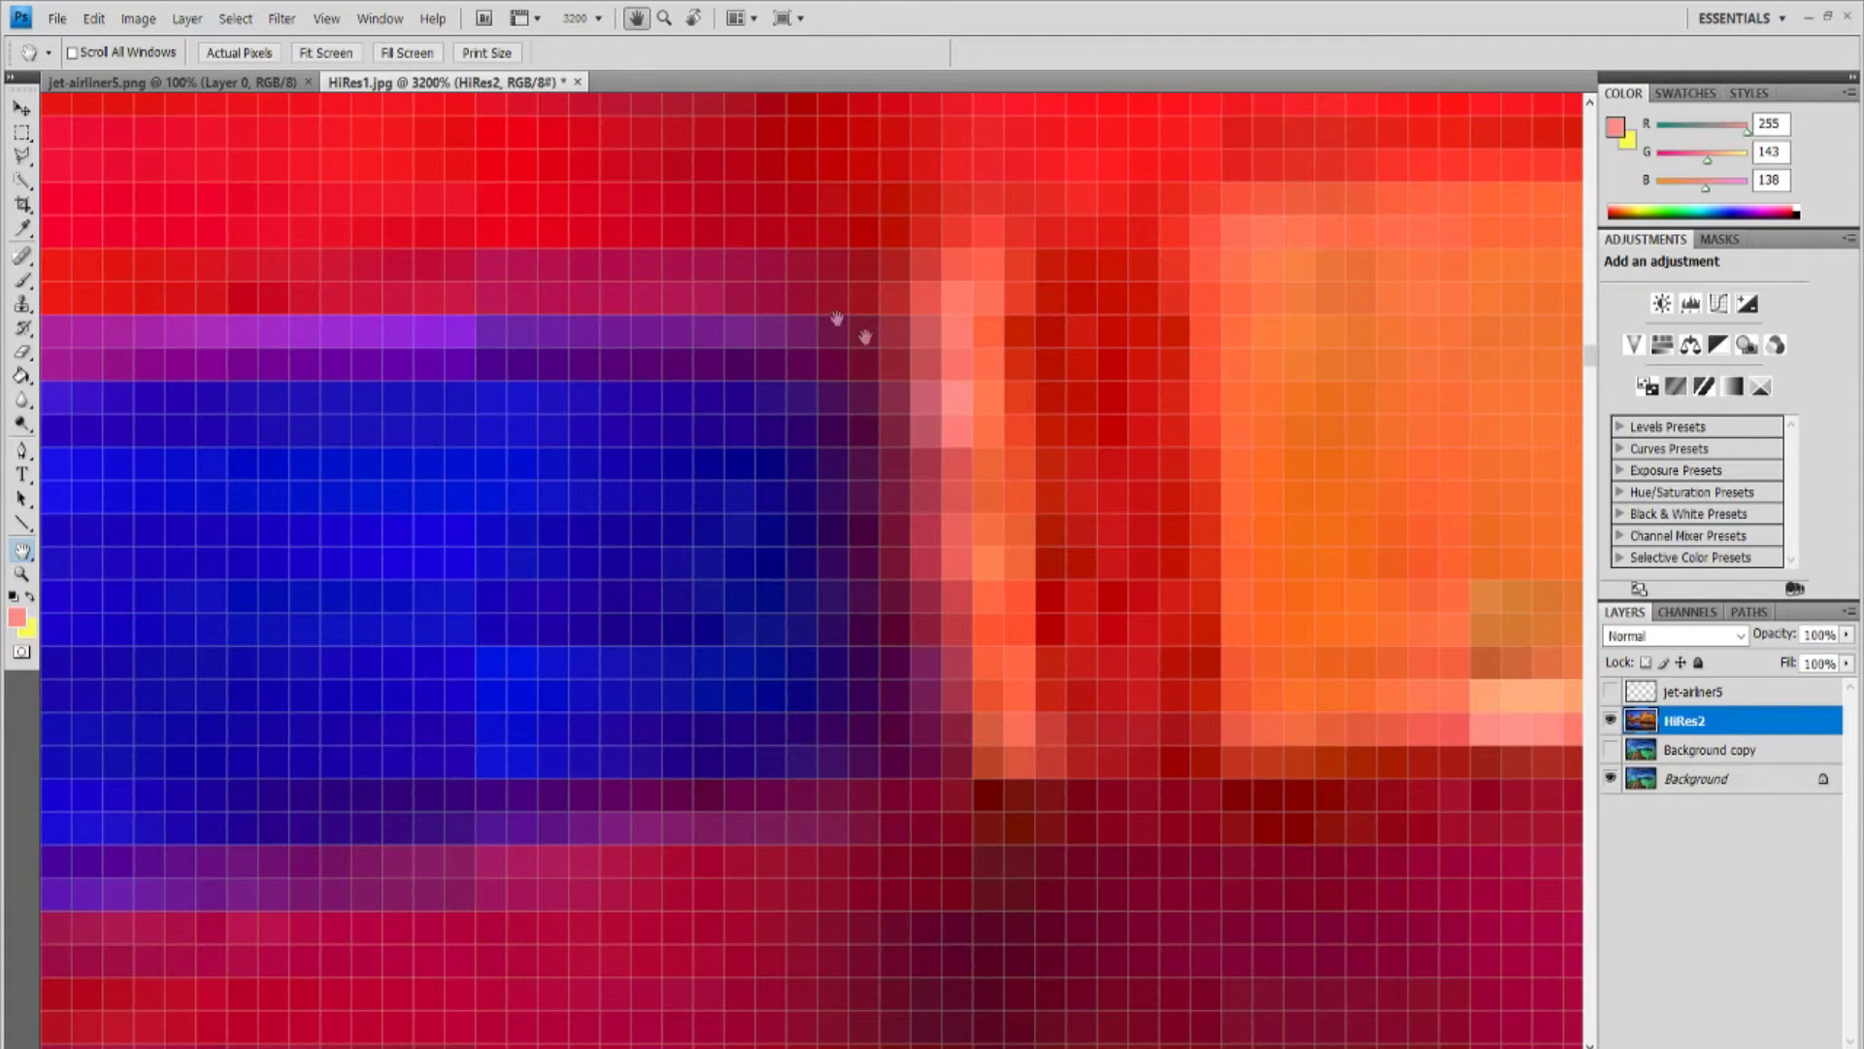
drag(832, 267, 861, 346)
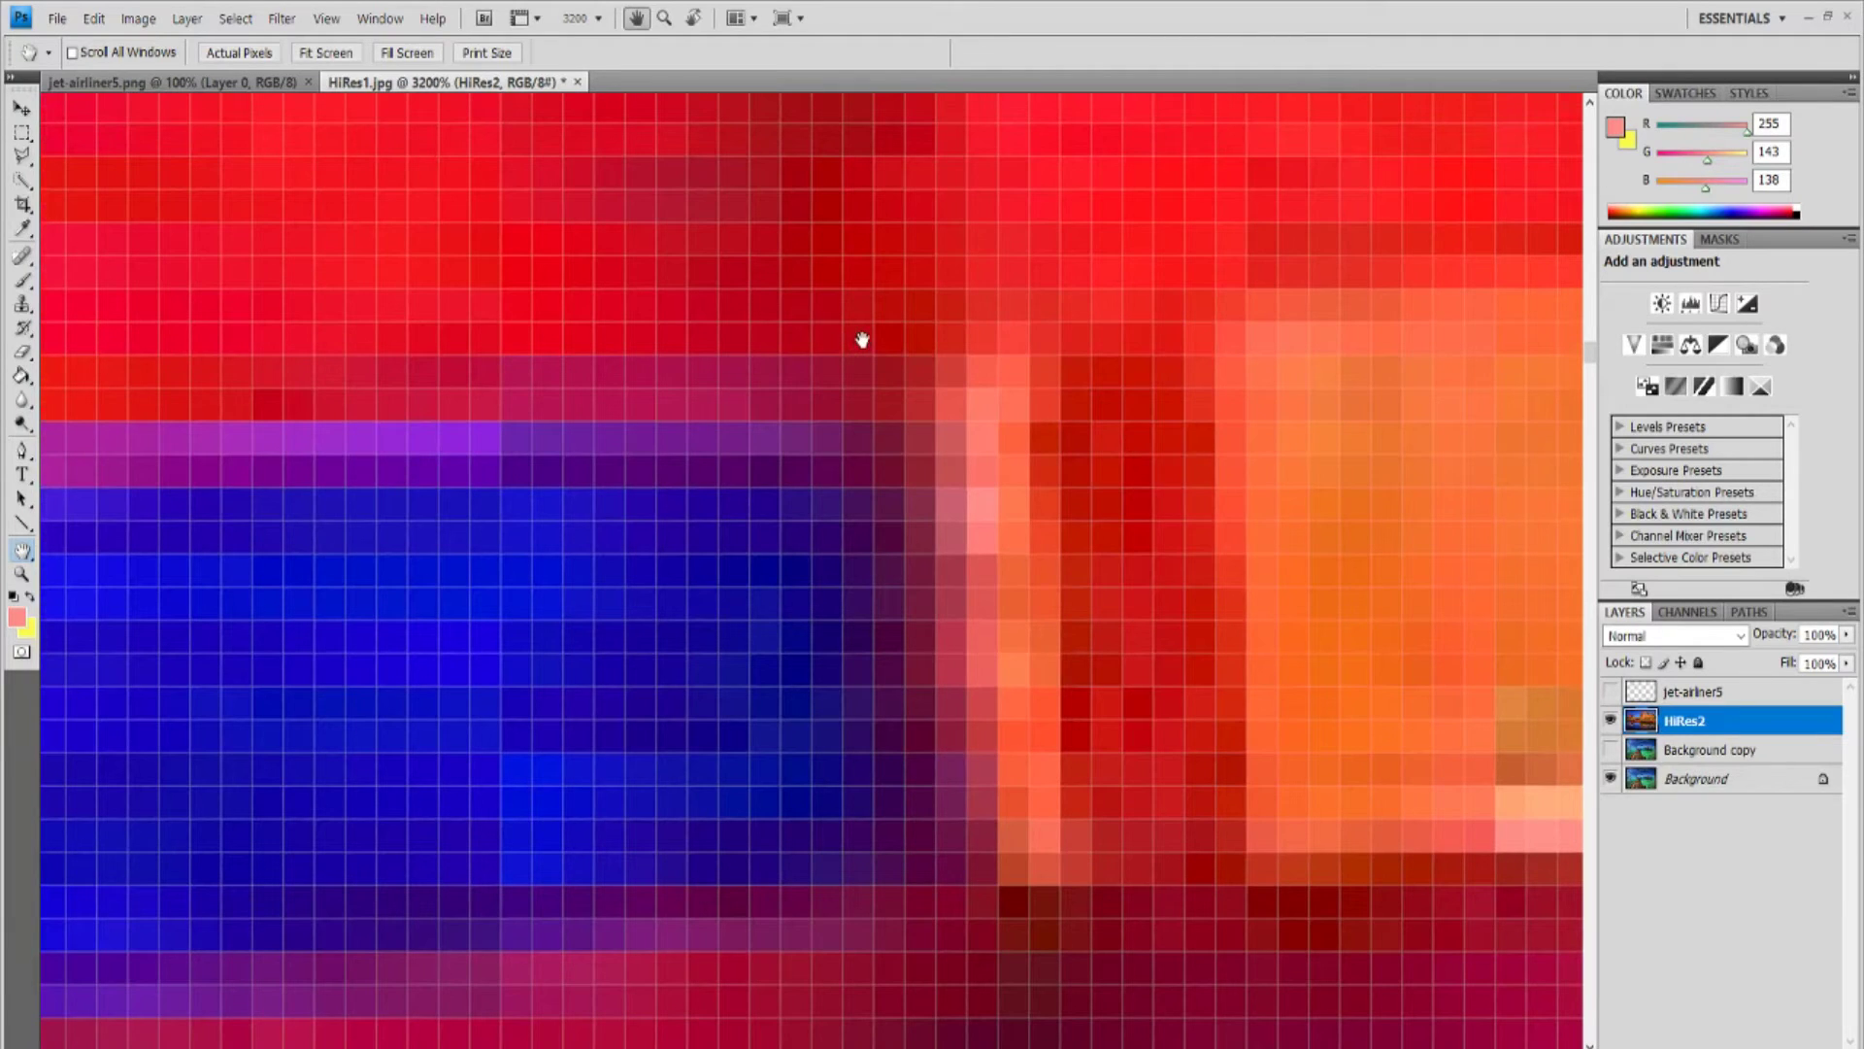
drag(863, 340, 861, 274)
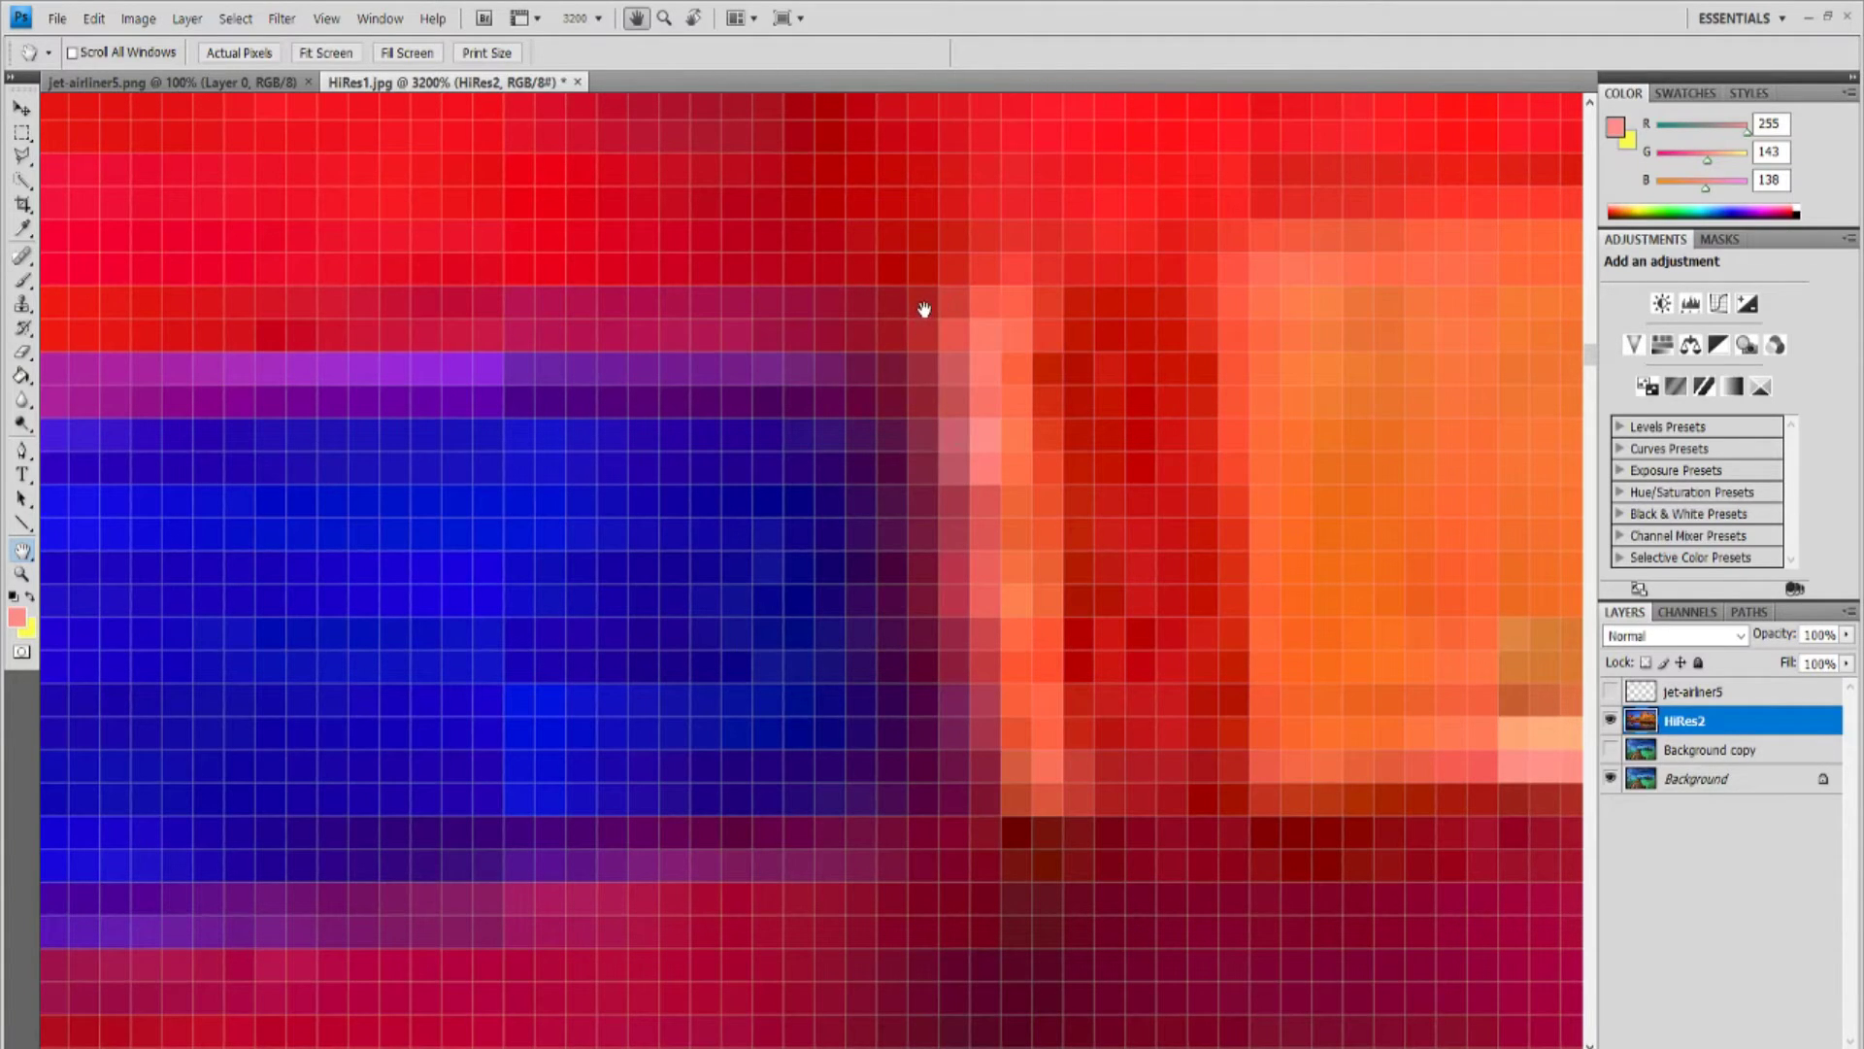
mouse_move(923, 301)
mouse_down()
mouse_move(929, 369)
mouse_move(932, 311)
mouse_up()
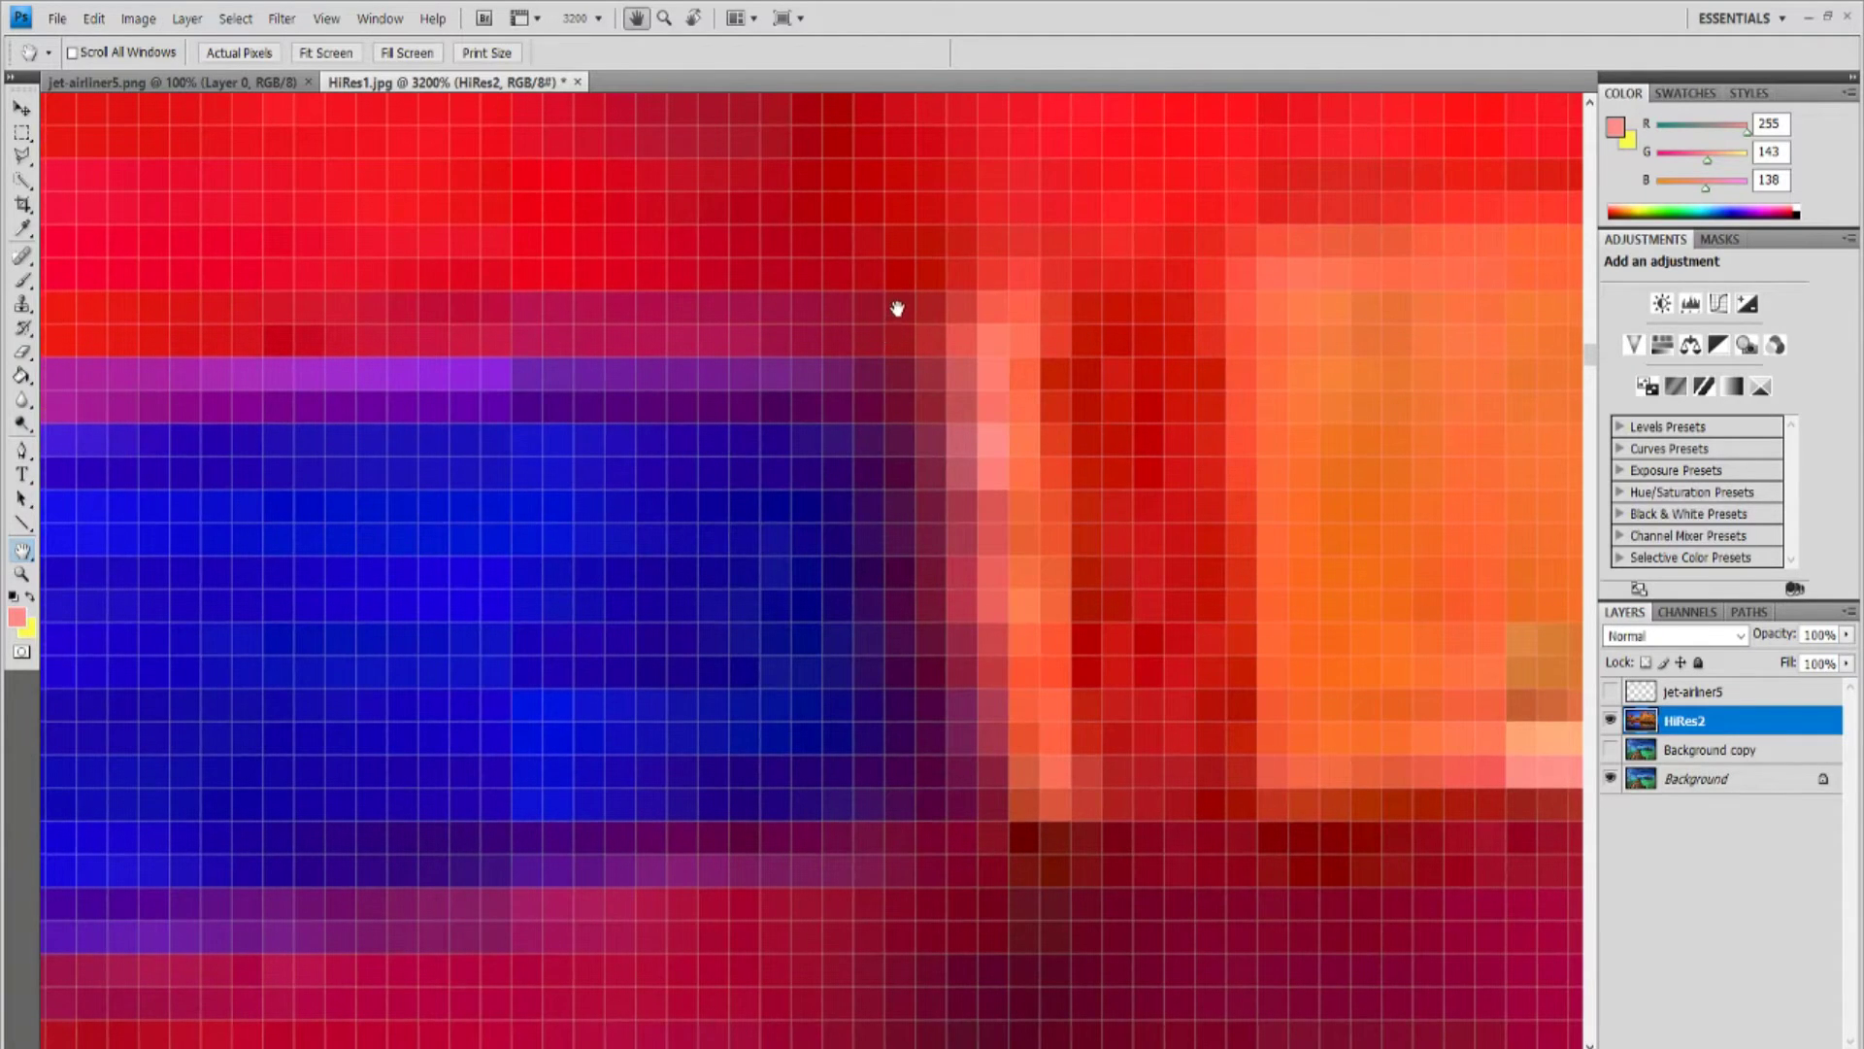
drag(897, 309, 886, 317)
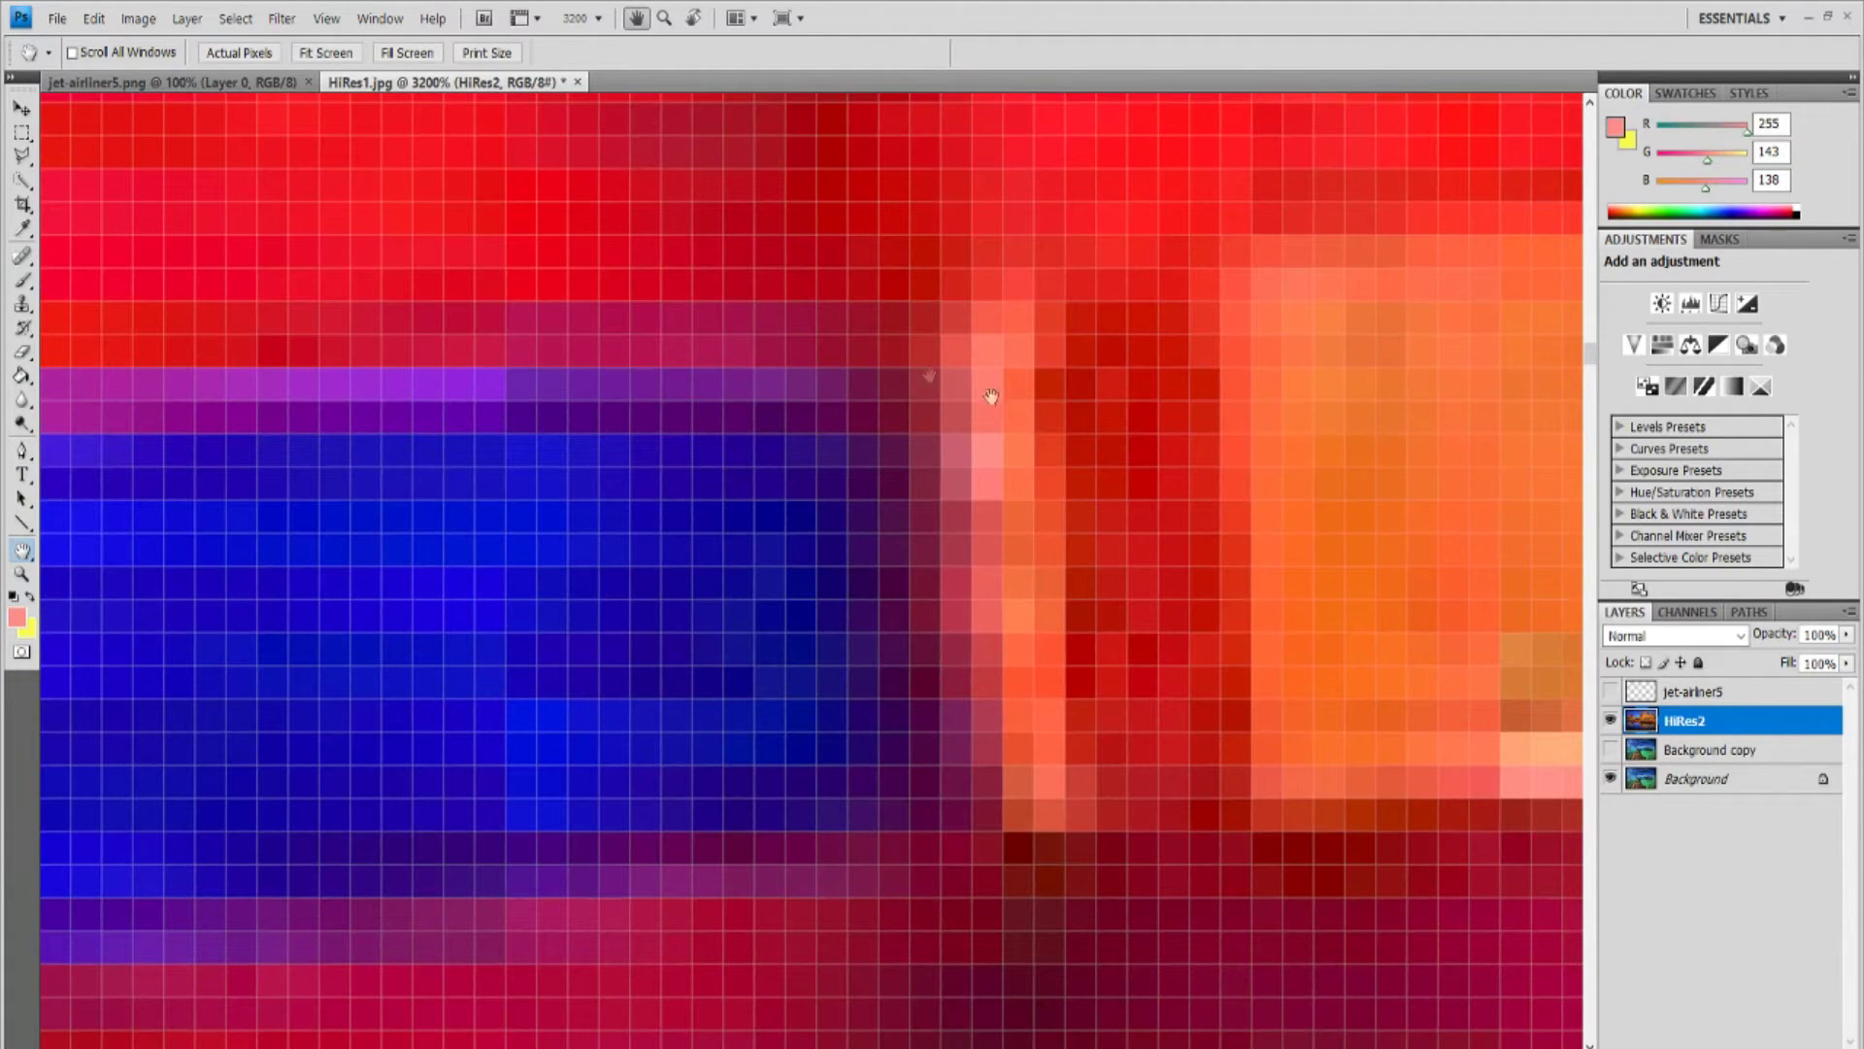
drag(894, 355, 890, 388)
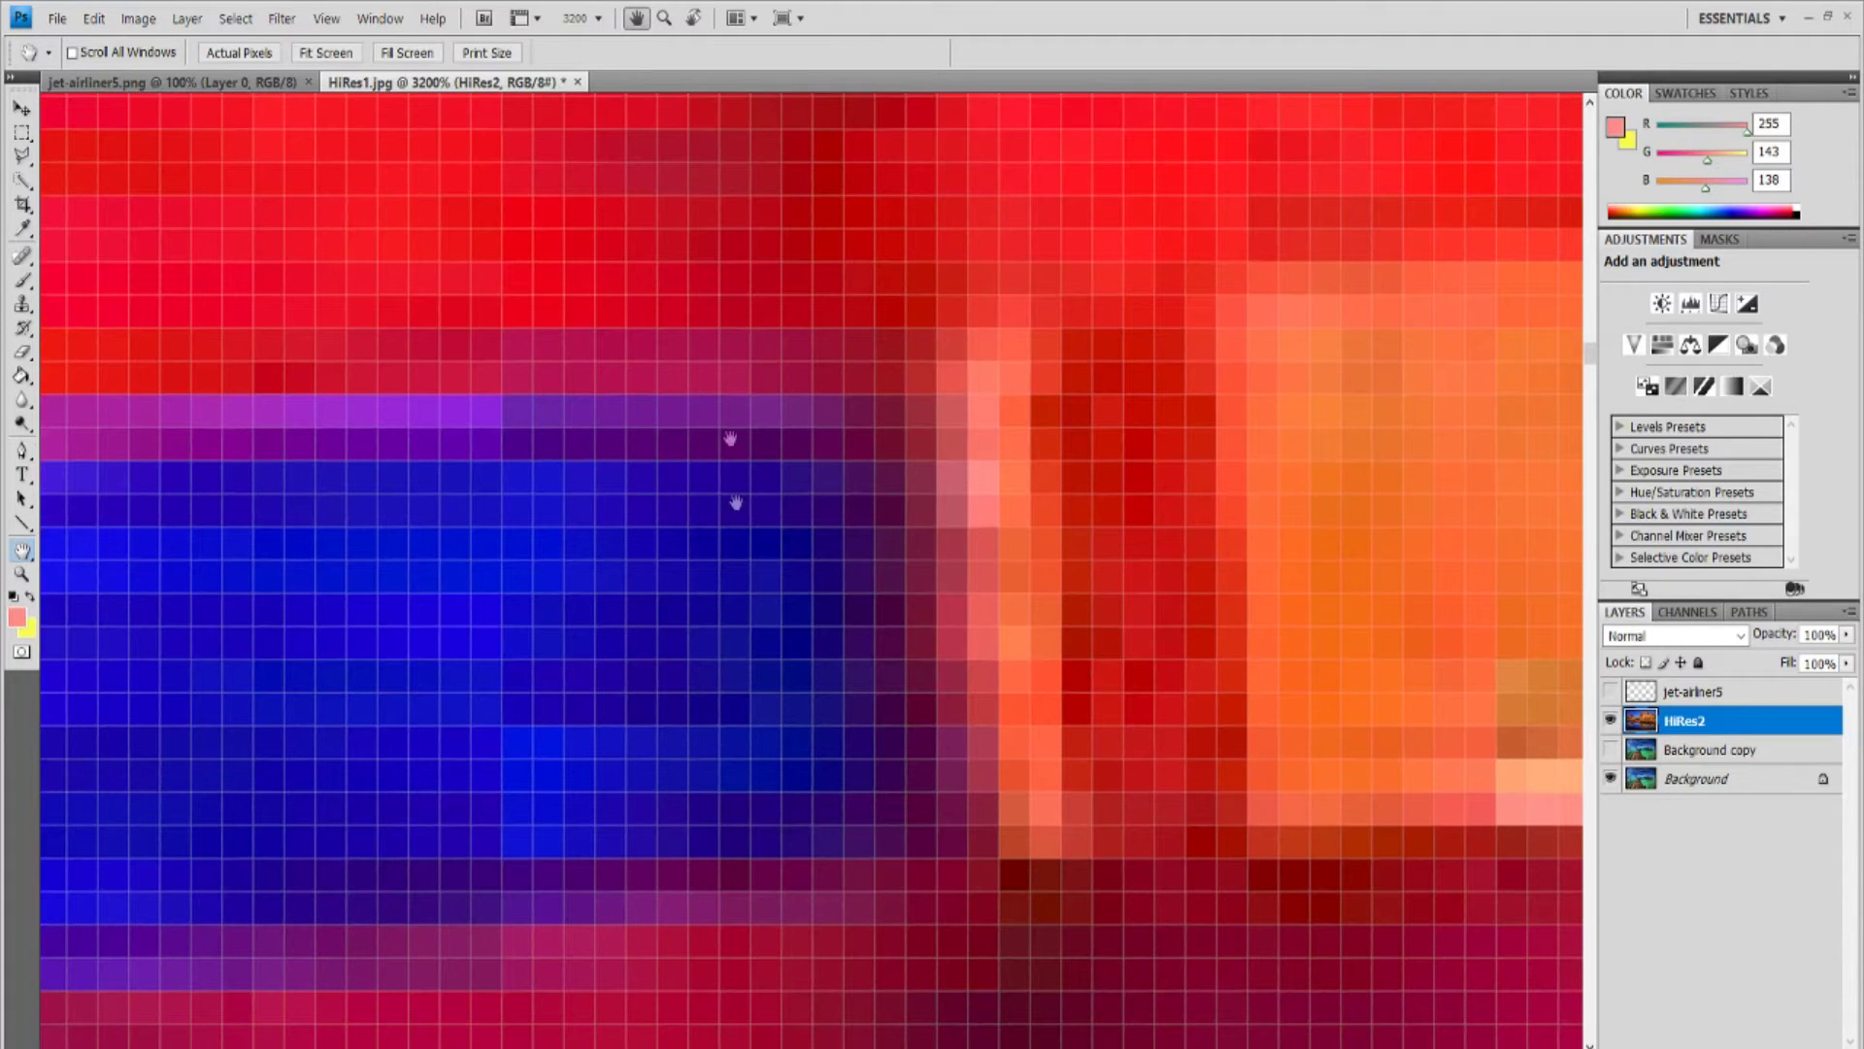
drag(846, 379, 853, 433)
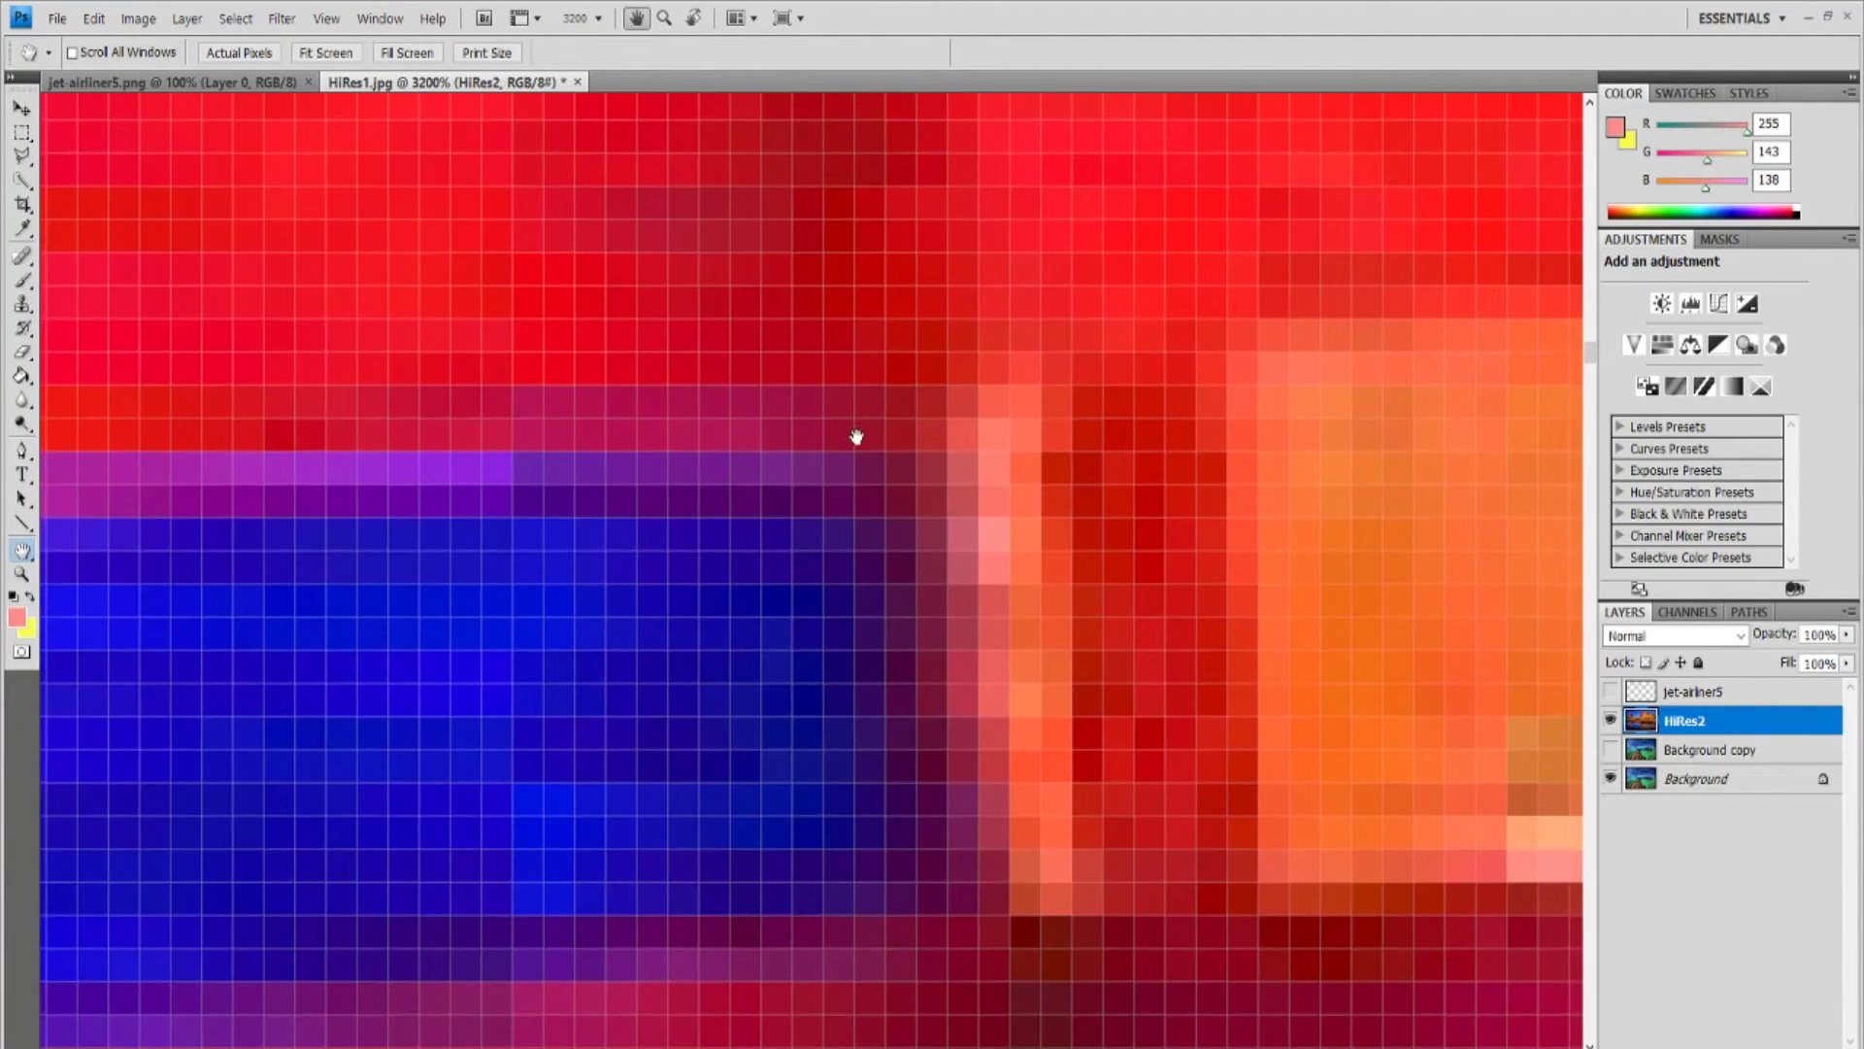
mouse_move(870, 366)
mouse_down()
mouse_move(865, 388)
mouse_move(870, 361)
mouse_up()
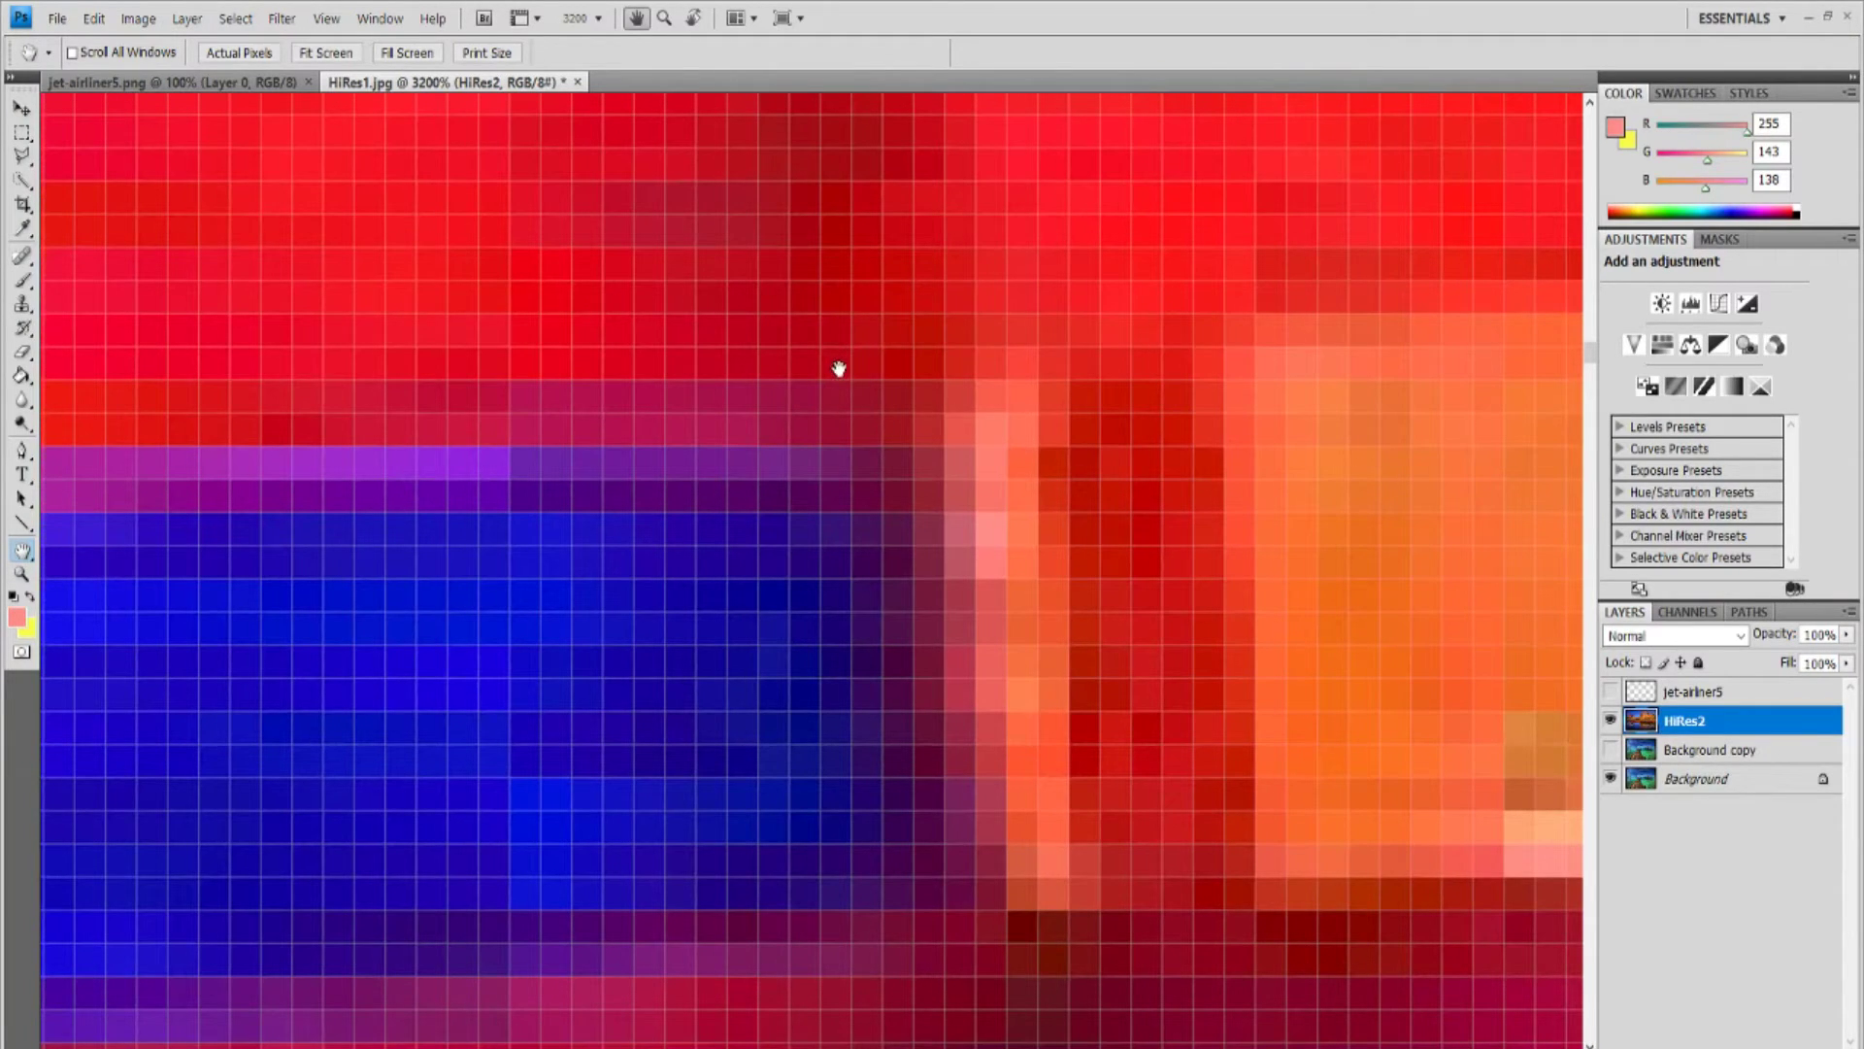
drag(838, 368, 835, 351)
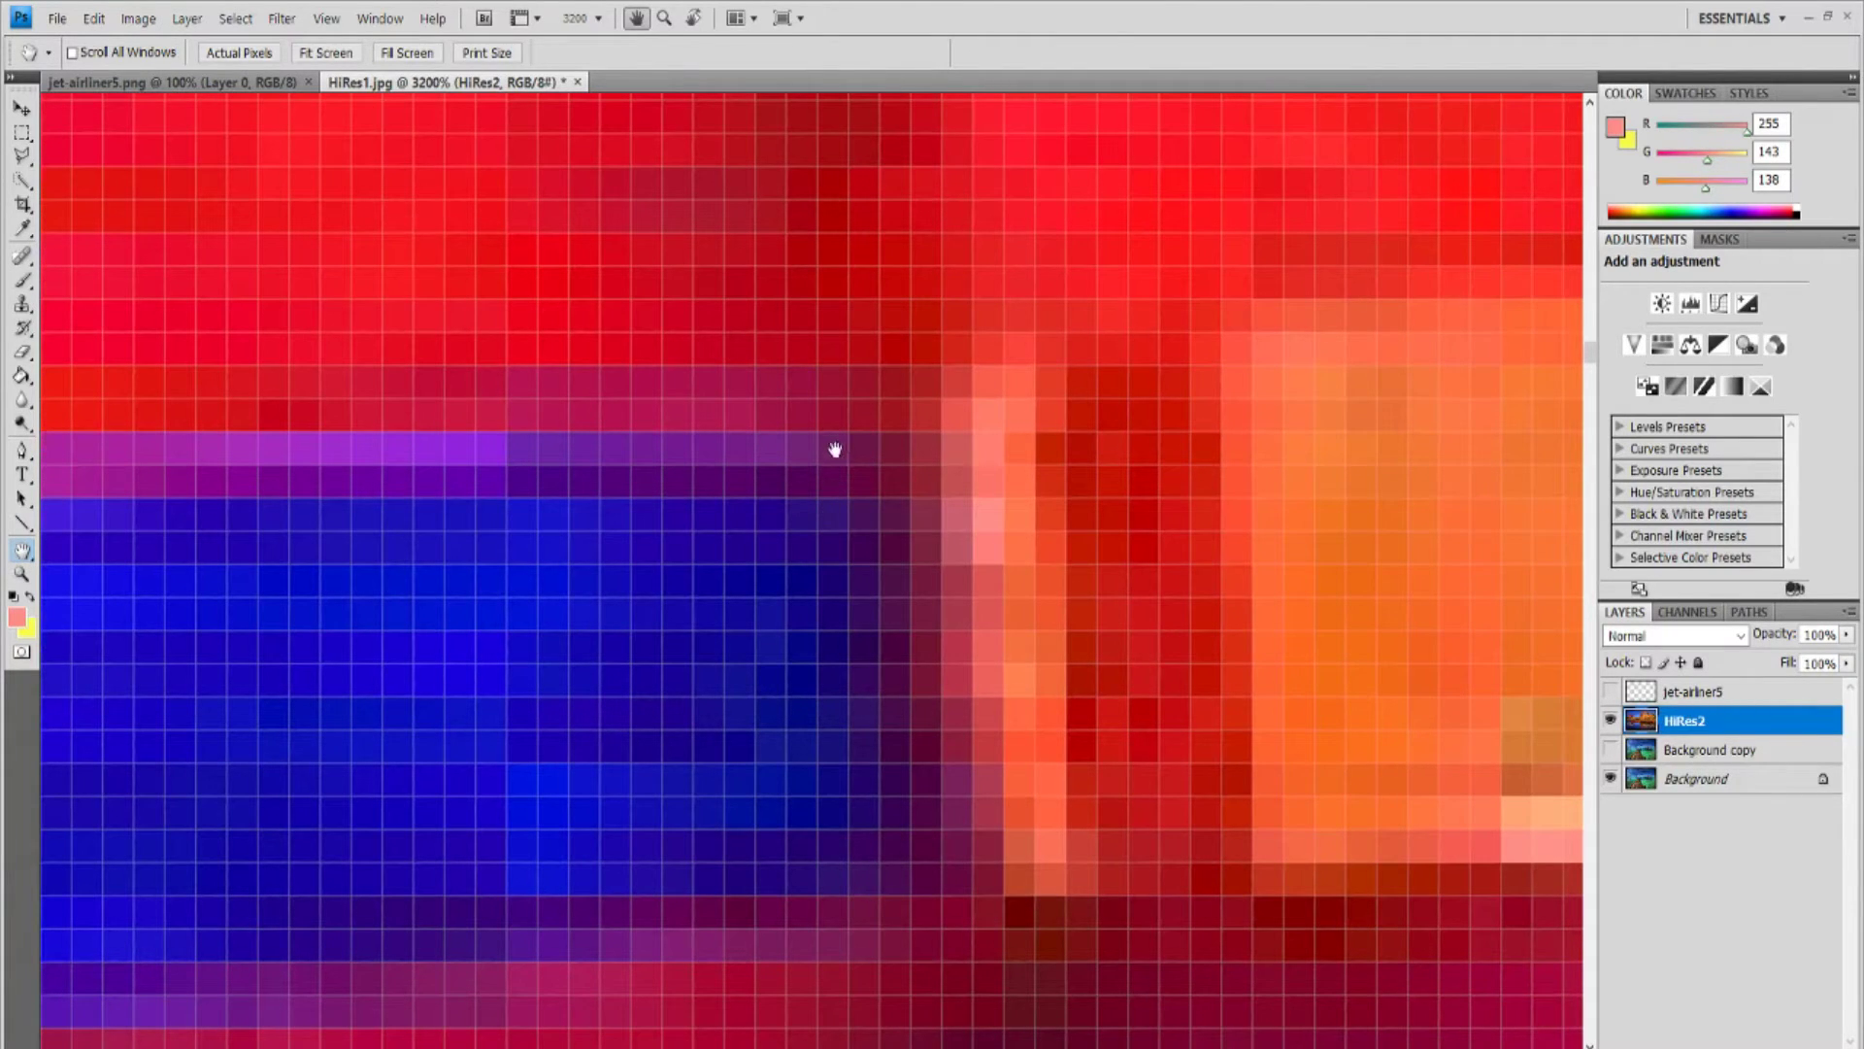
drag(1319, 685, 1105, 613)
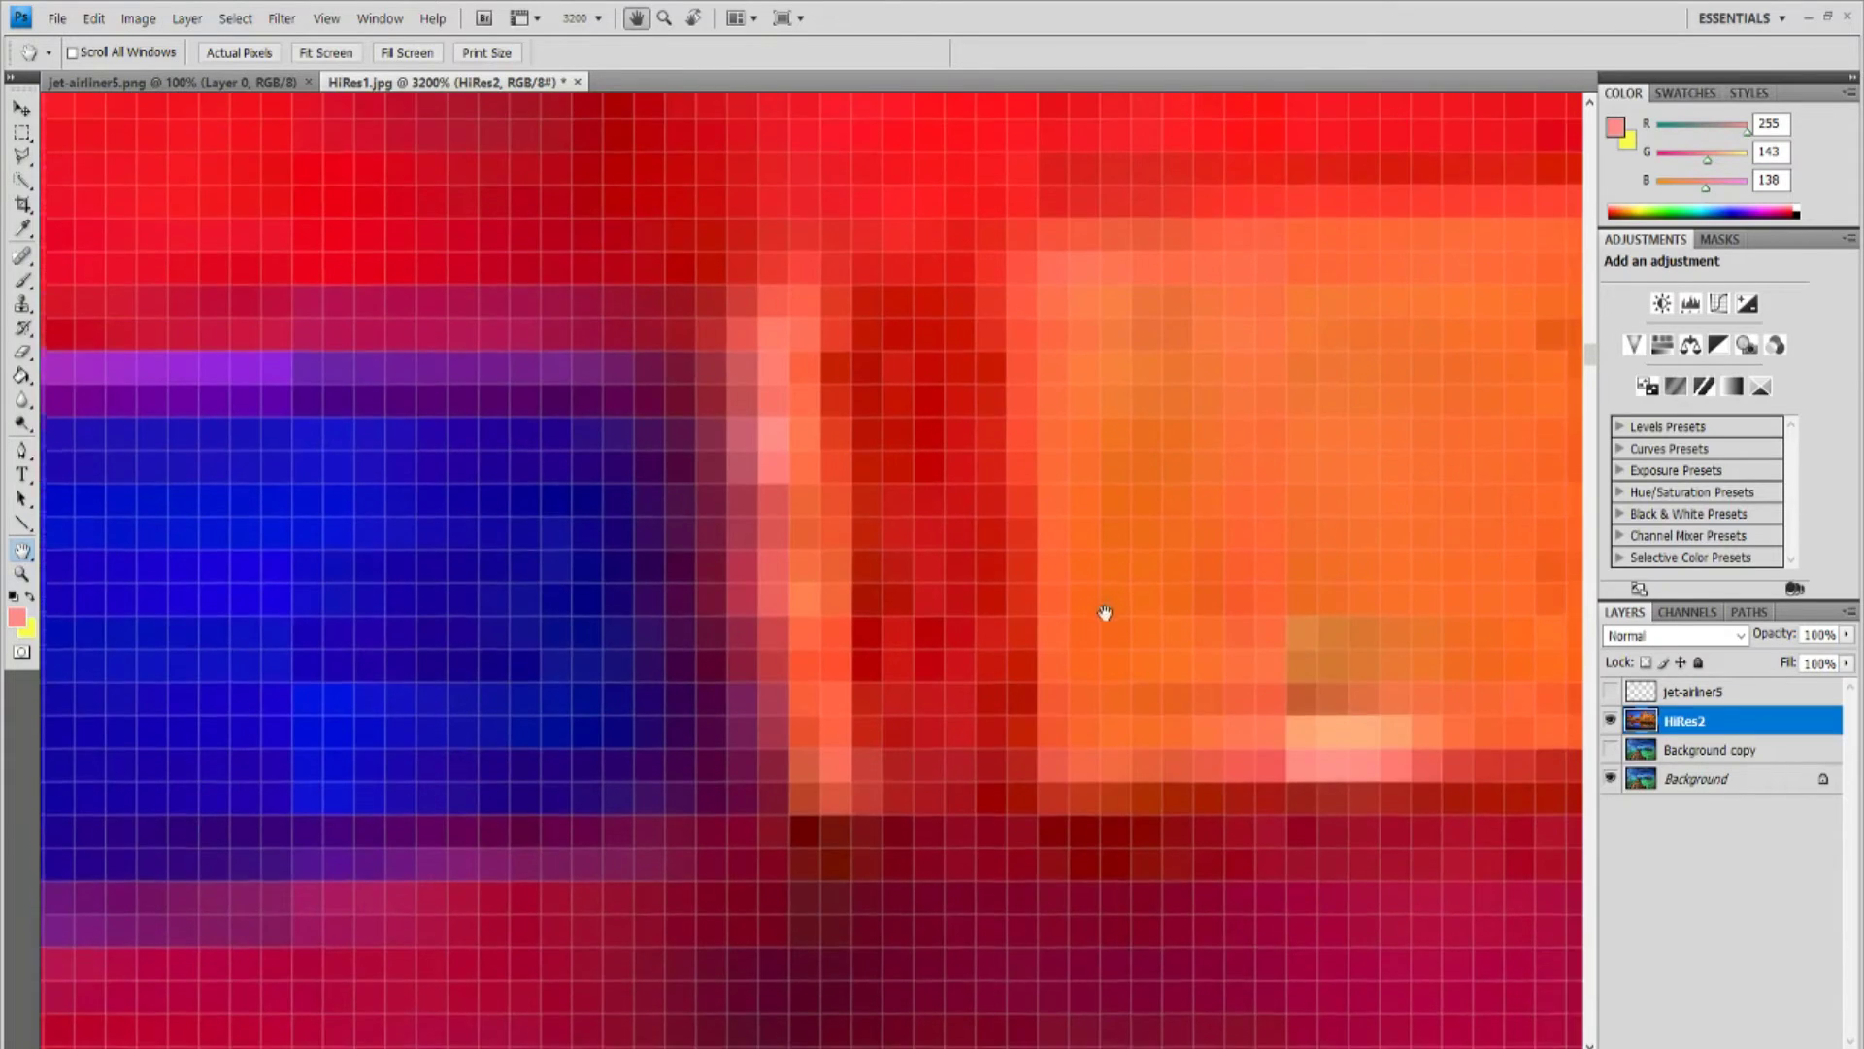
drag(961, 596, 1099, 611)
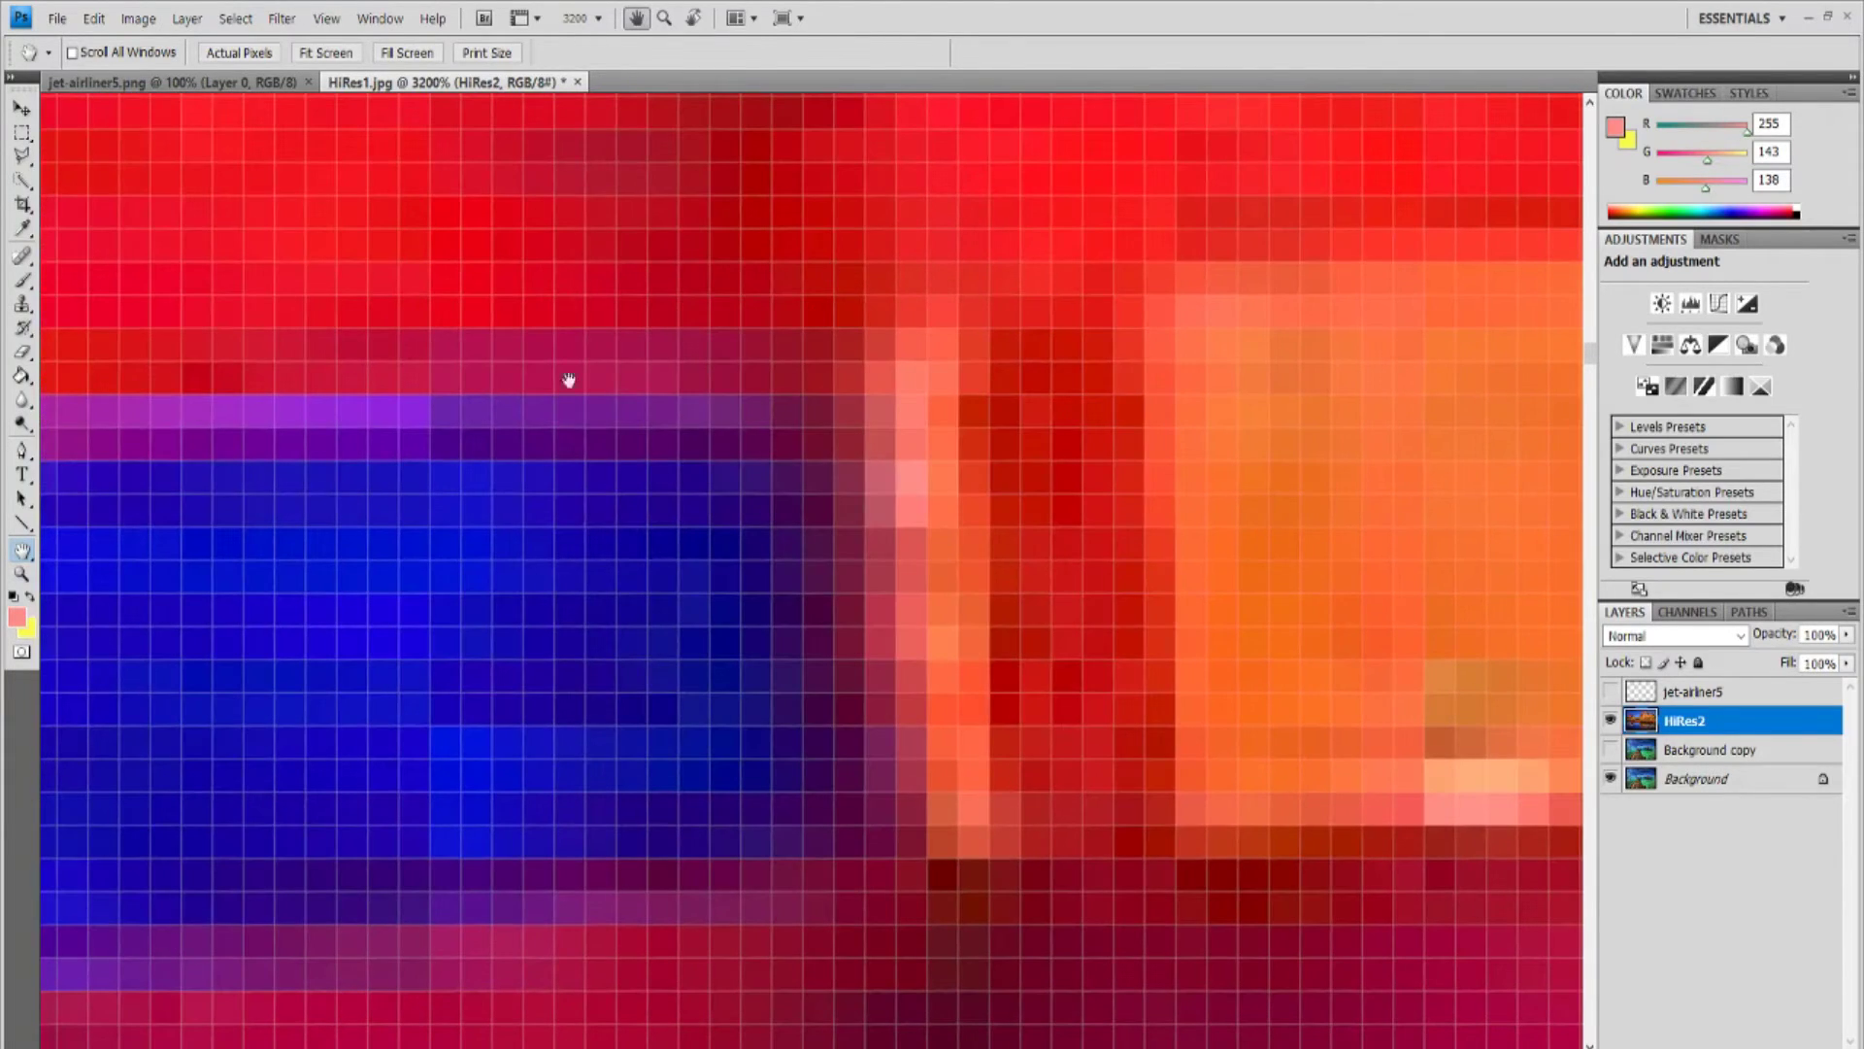
drag(533, 541, 1186, 511)
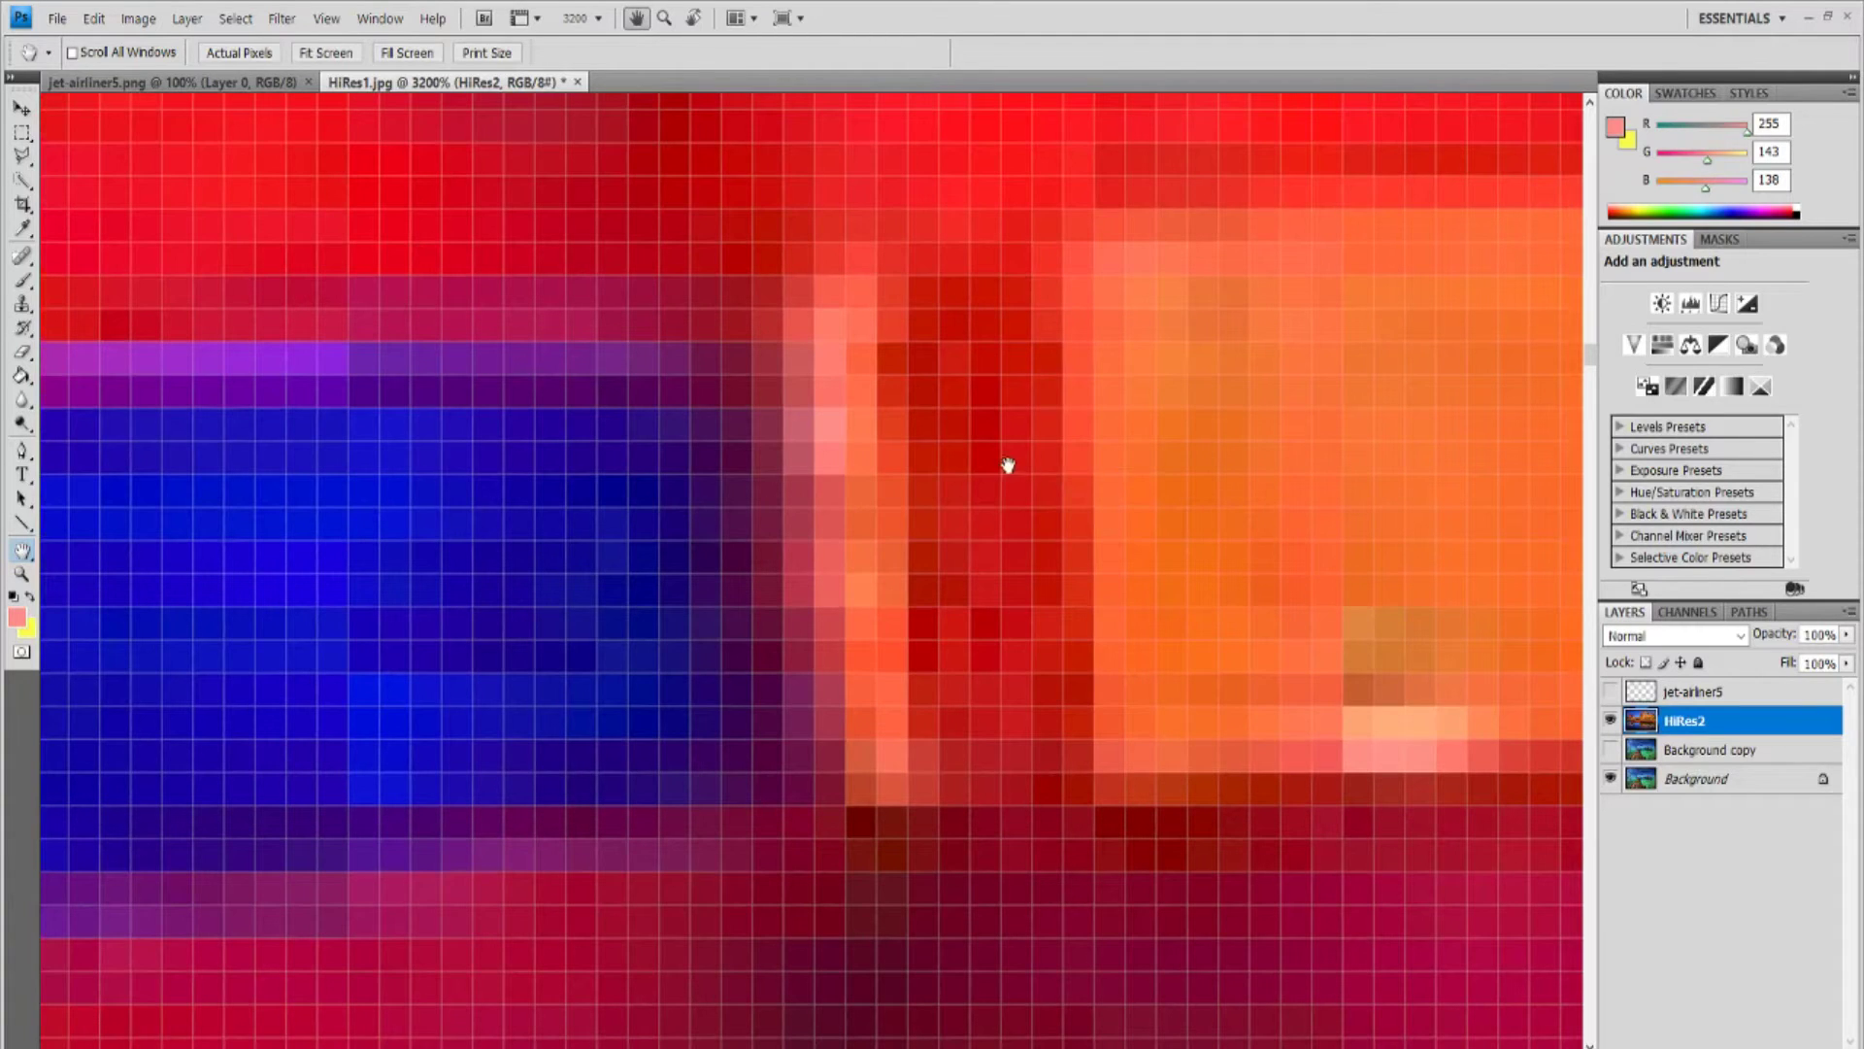
drag(1008, 465, 1095, 532)
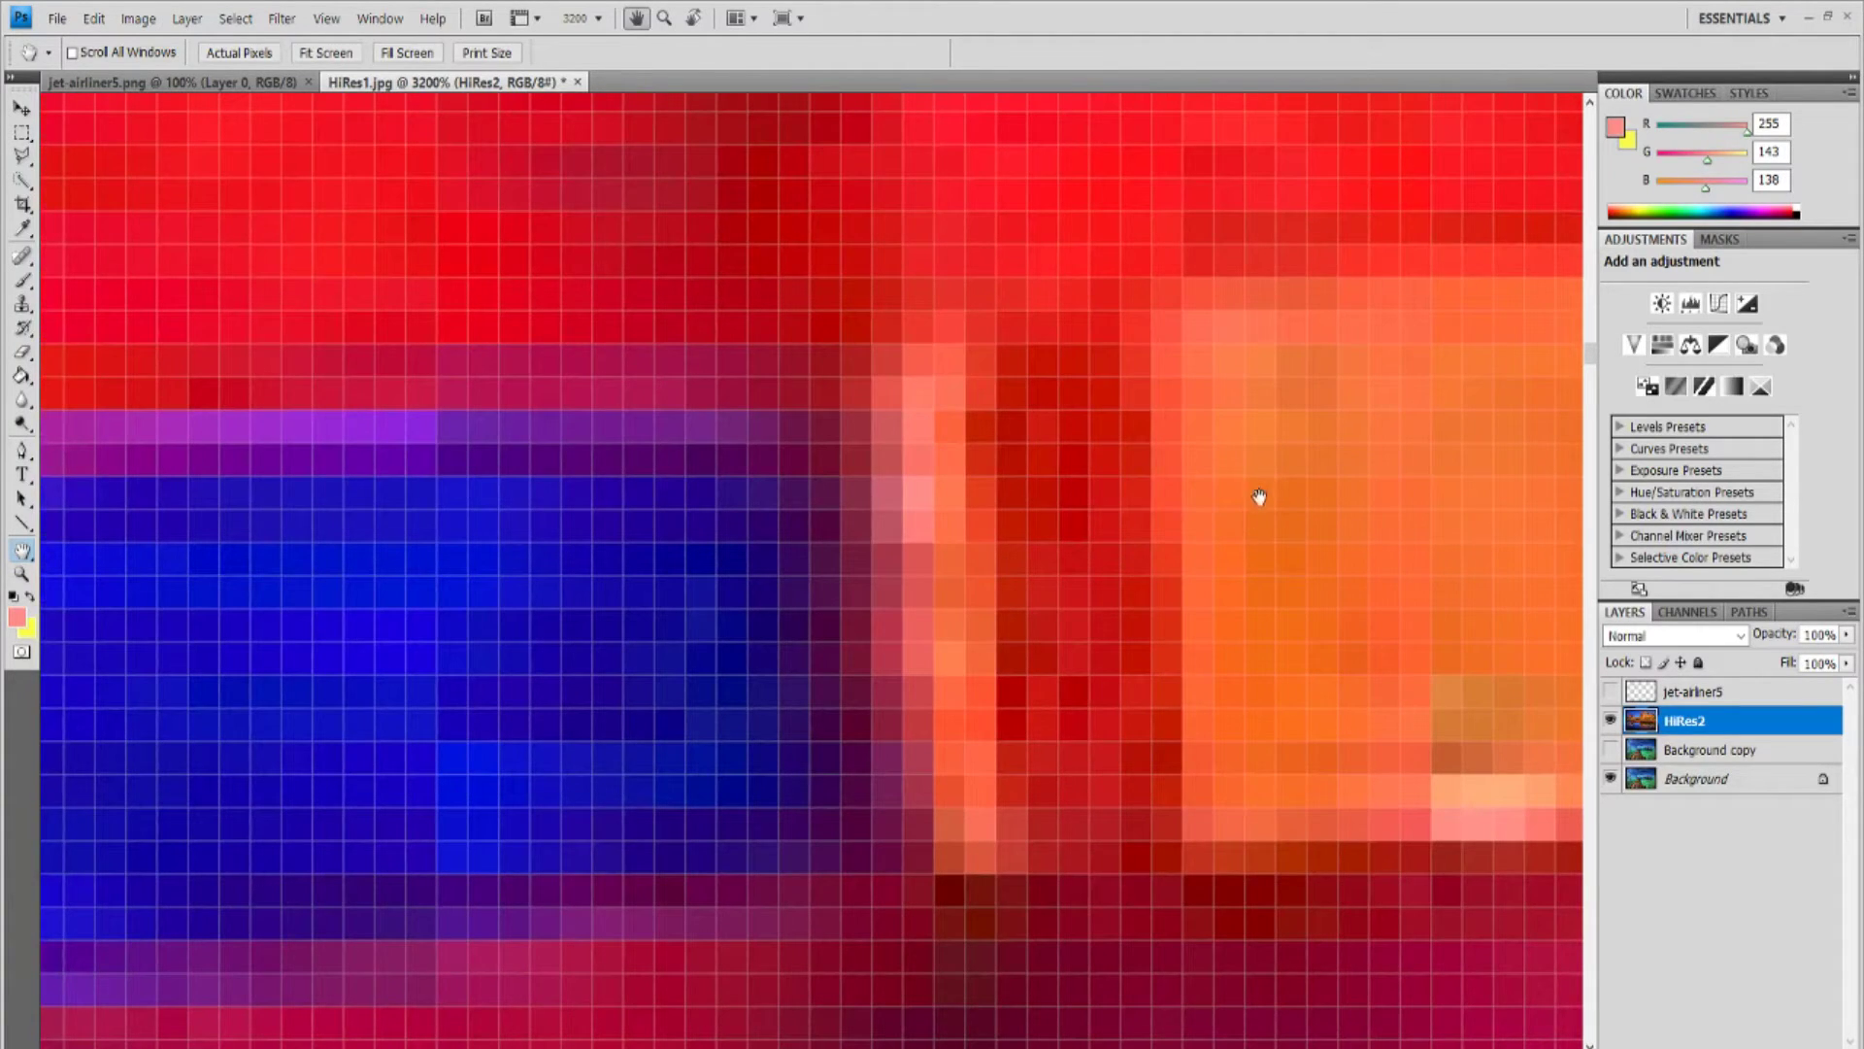
scroll(1240, 499, left, 2)
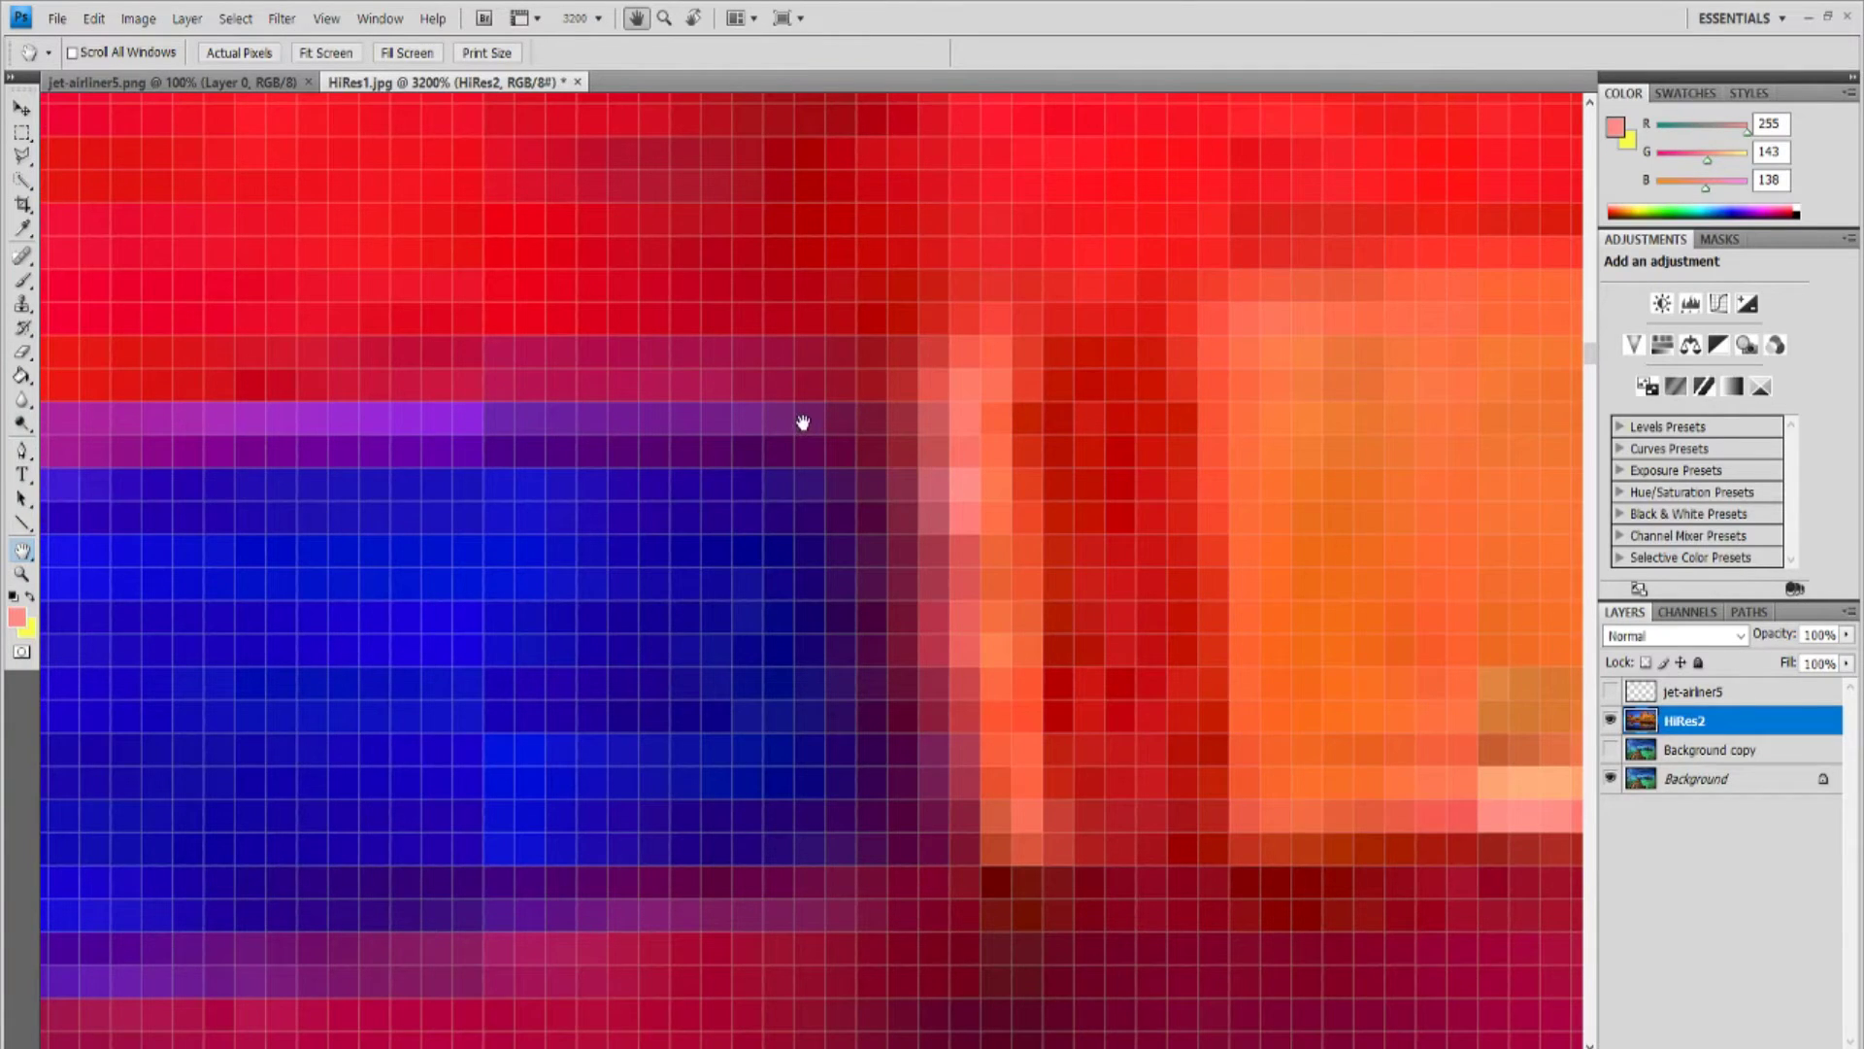
scroll(803, 432, down, 1)
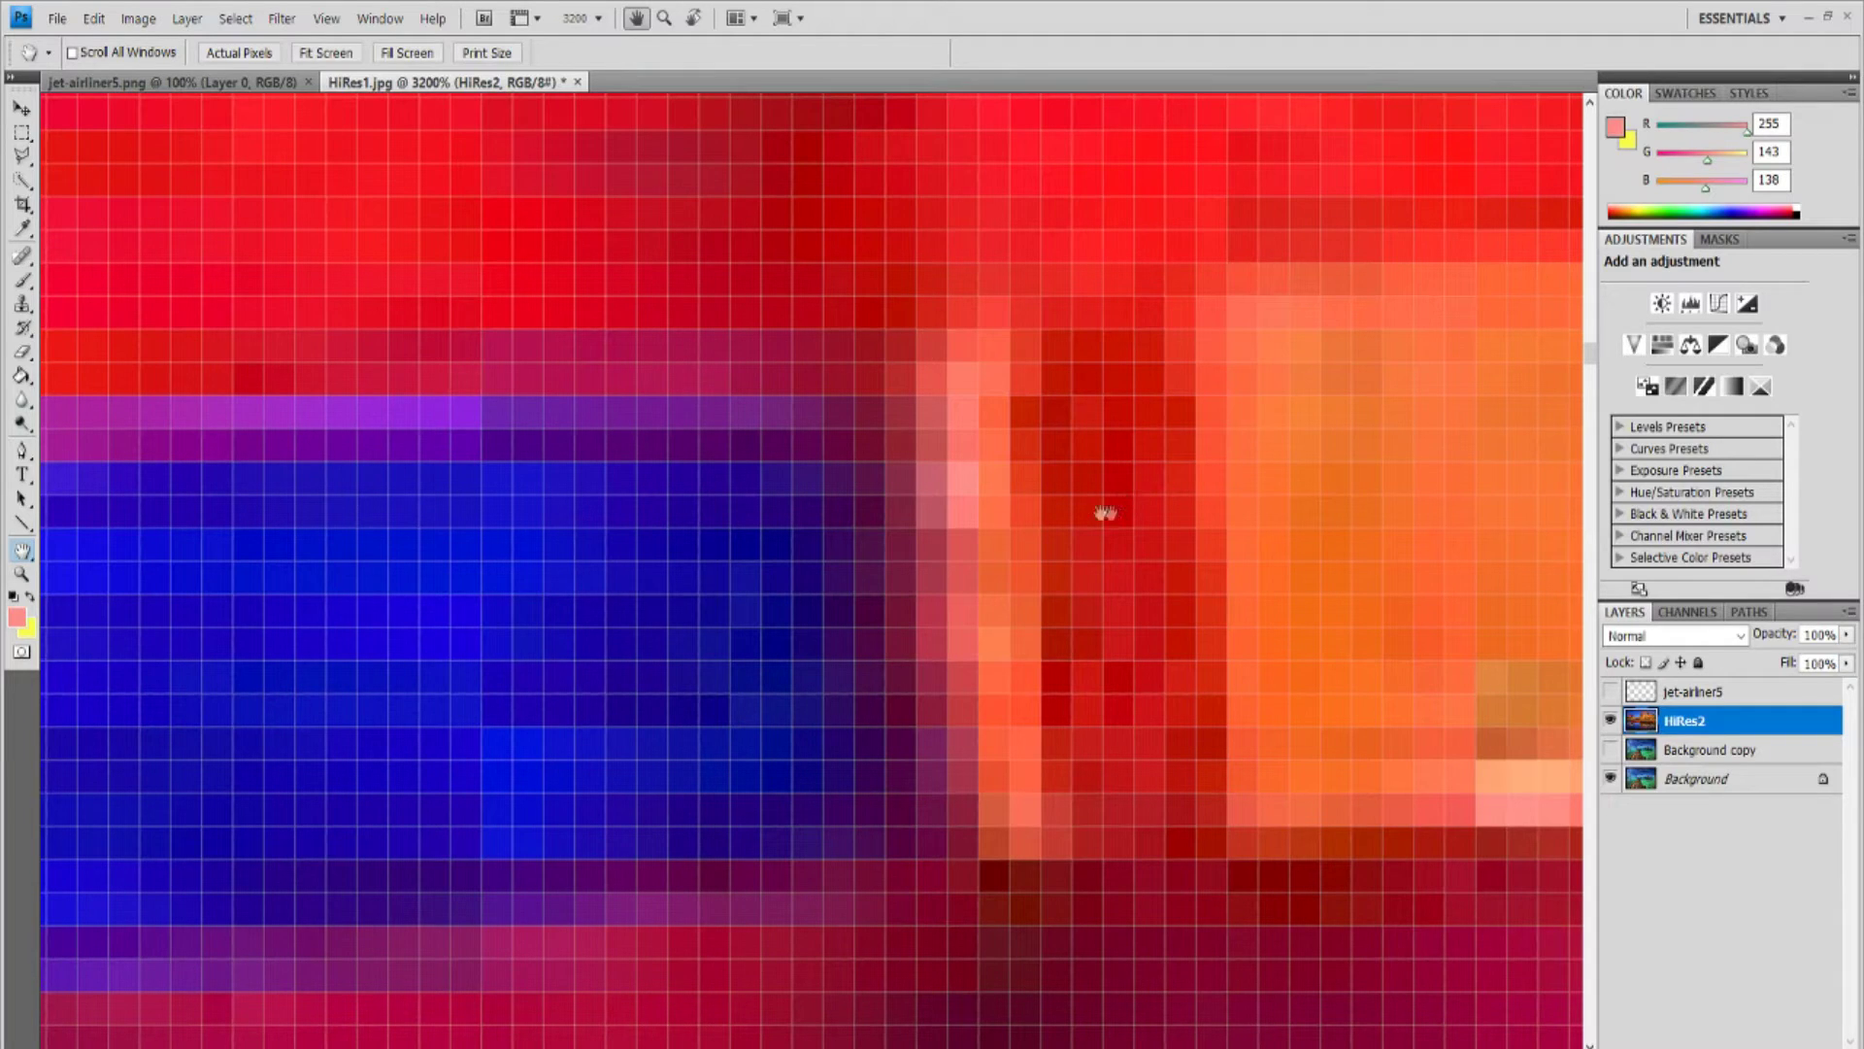
drag(957, 420, 957, 428)
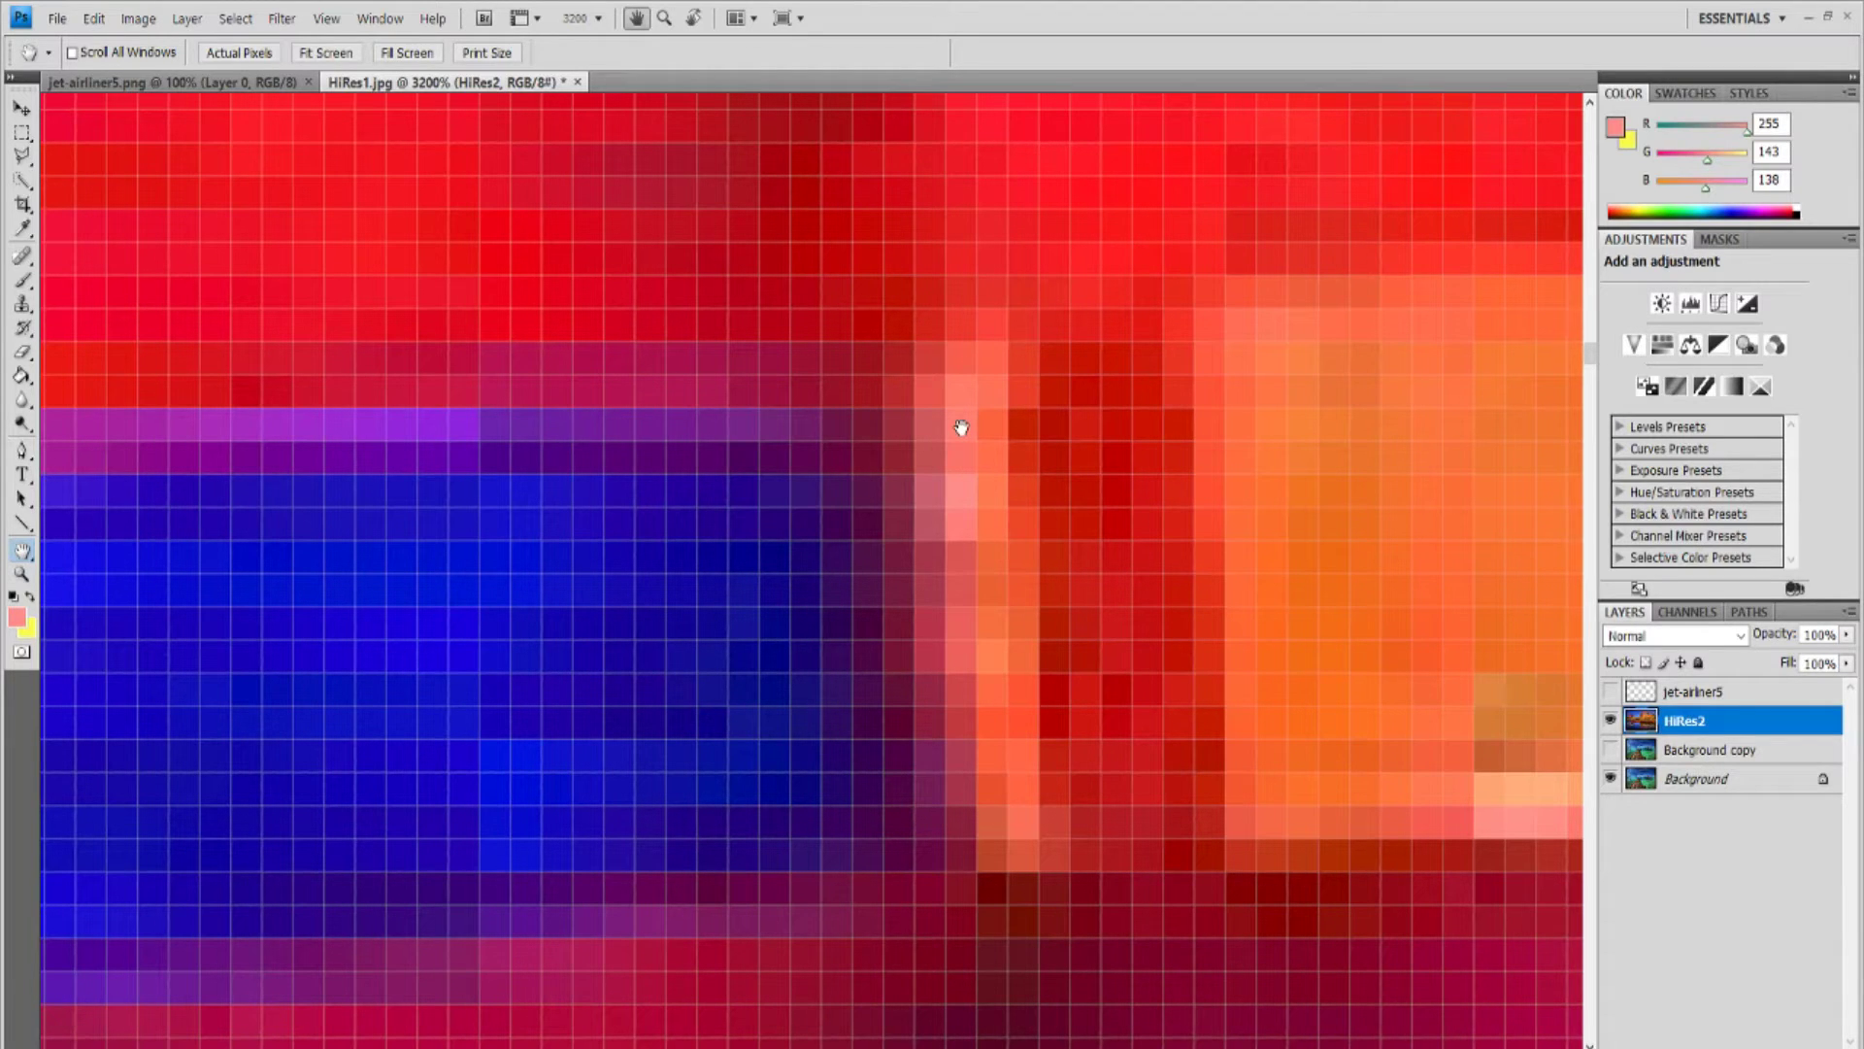
drag(962, 428, 941, 422)
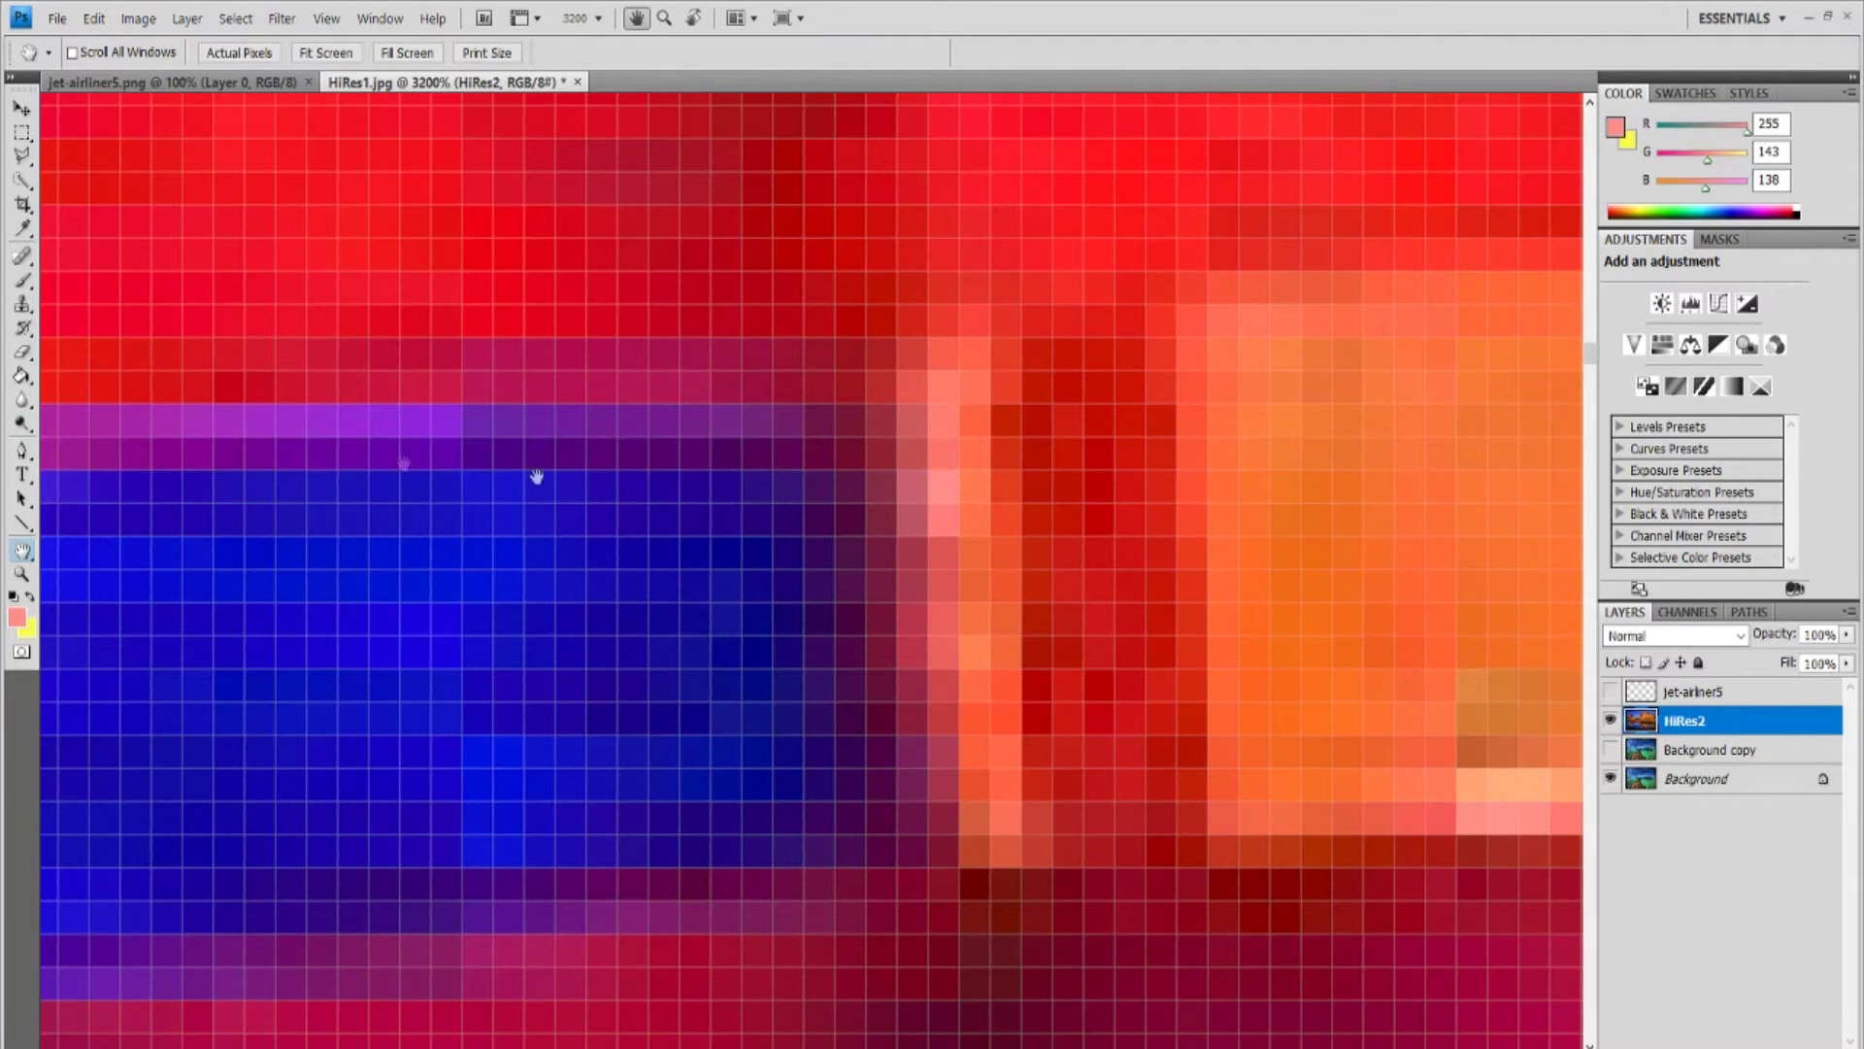
Step: Sample blue, red, orange (235, 107, 20) and pink pixels with the Eyedropper
click(22, 231)
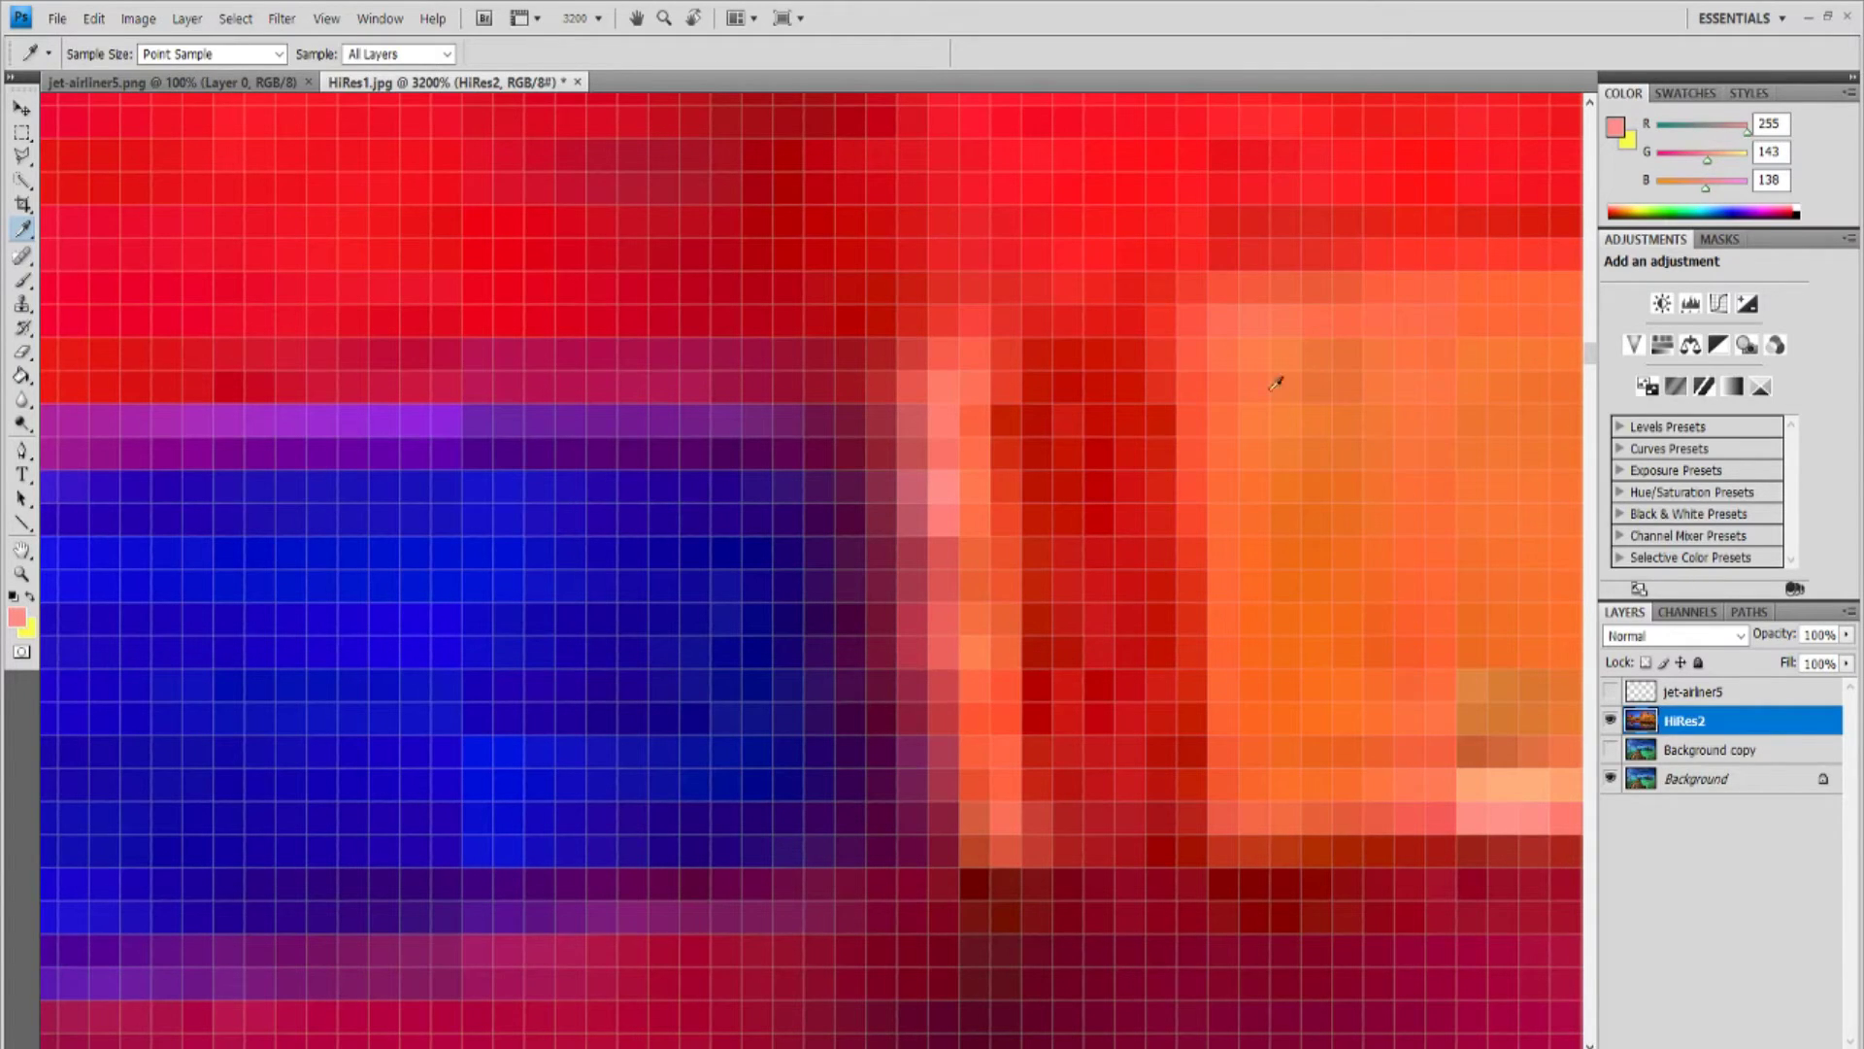
click(513, 610)
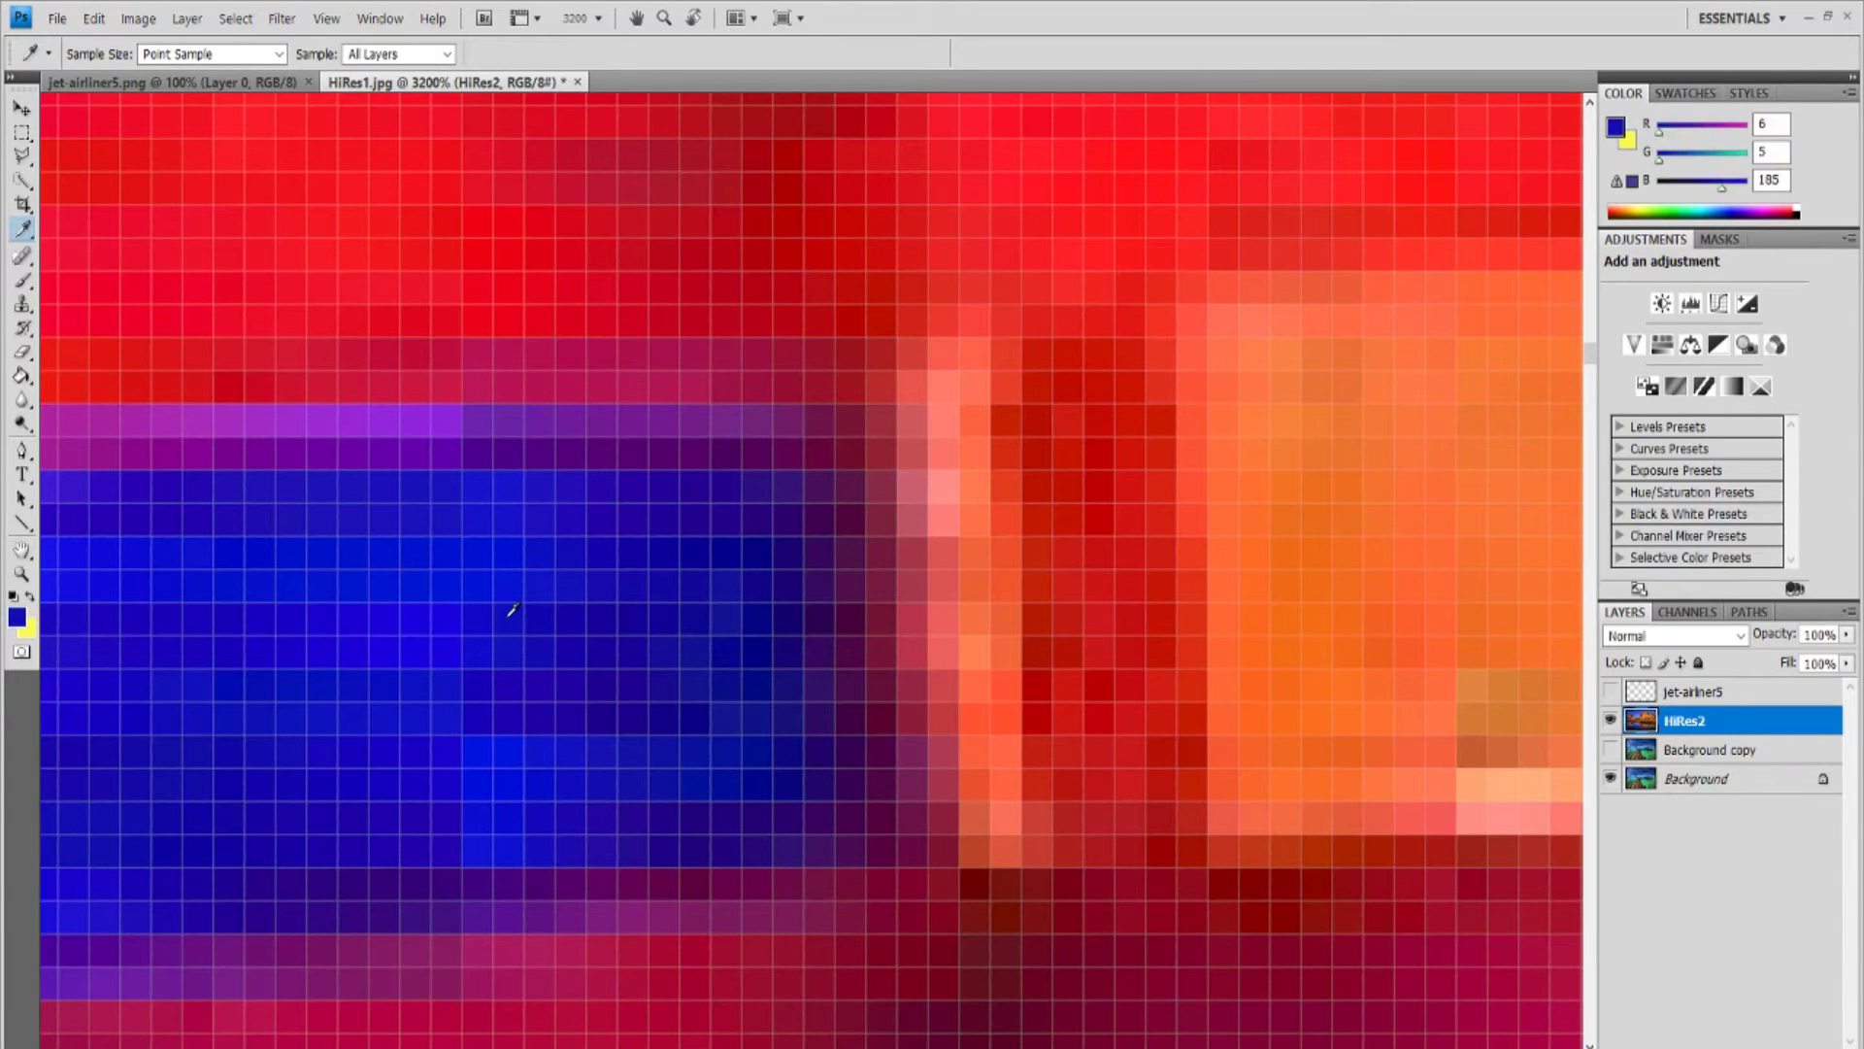
click(1768, 153)
key(Return)
click(1040, 415)
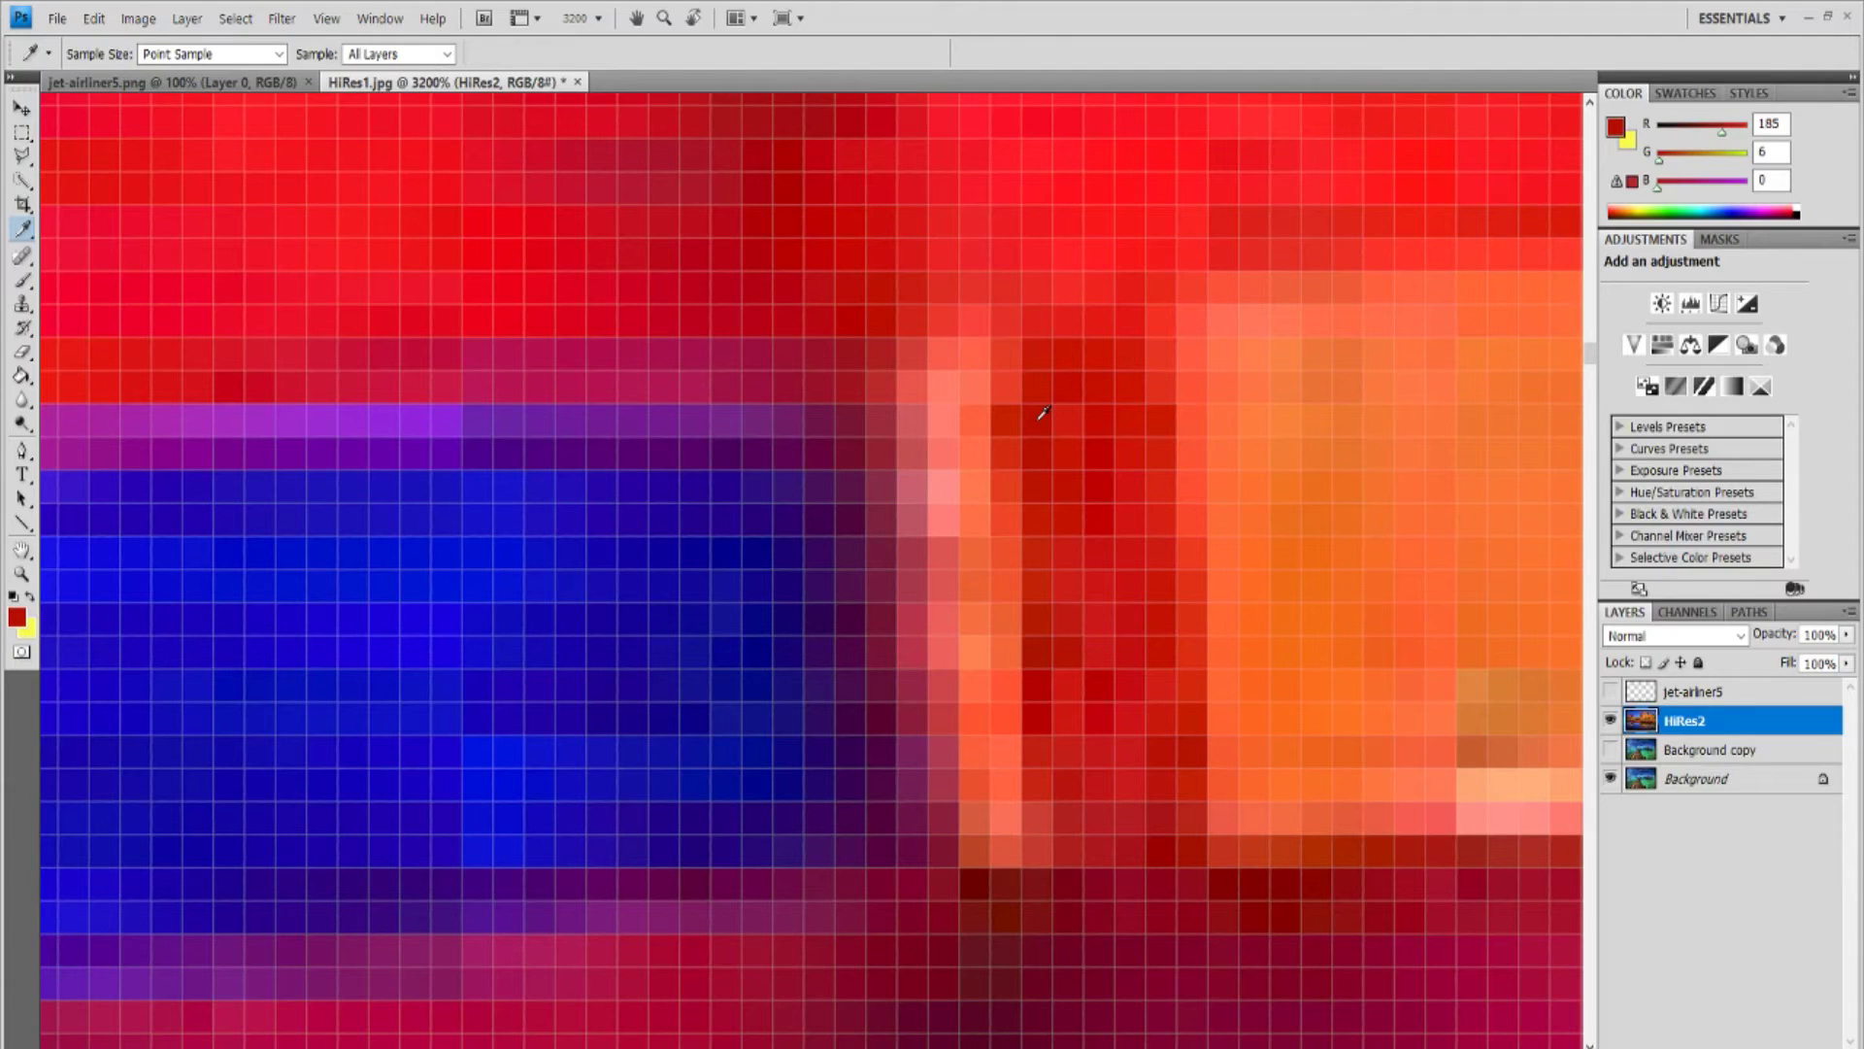
click(1319, 511)
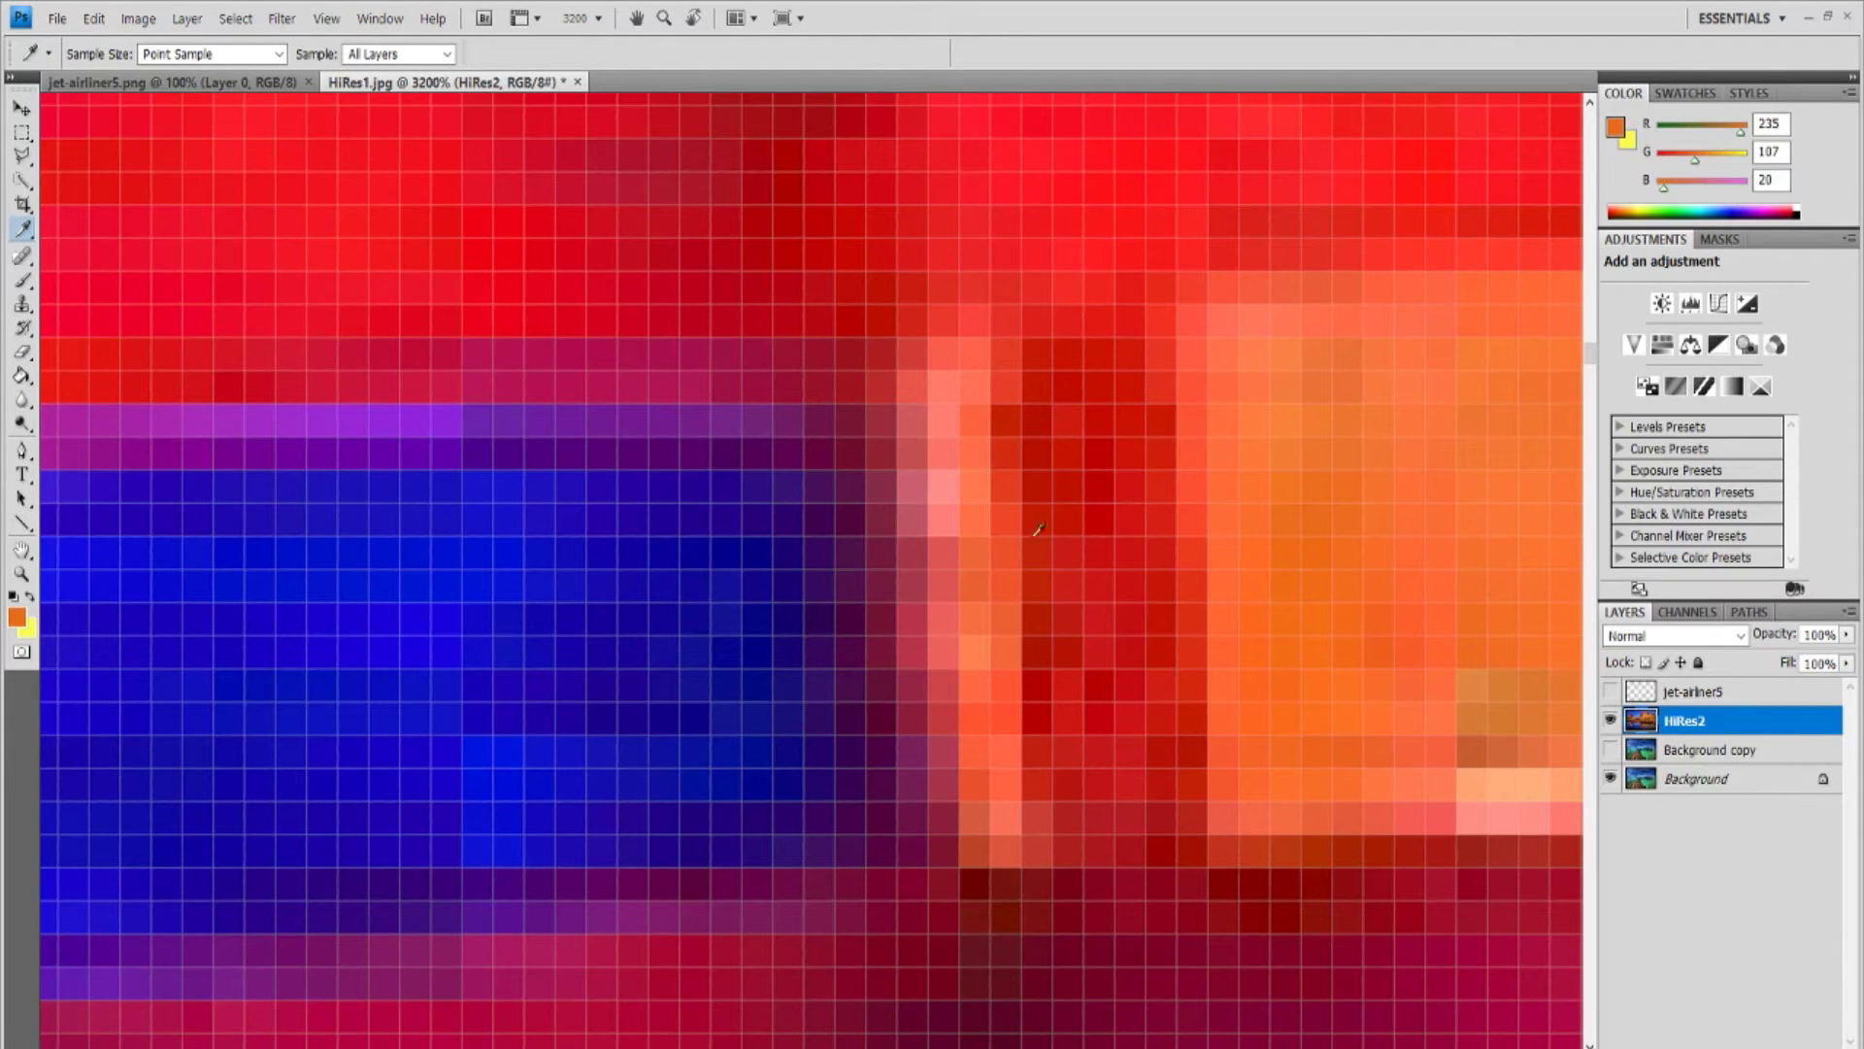
click(947, 486)
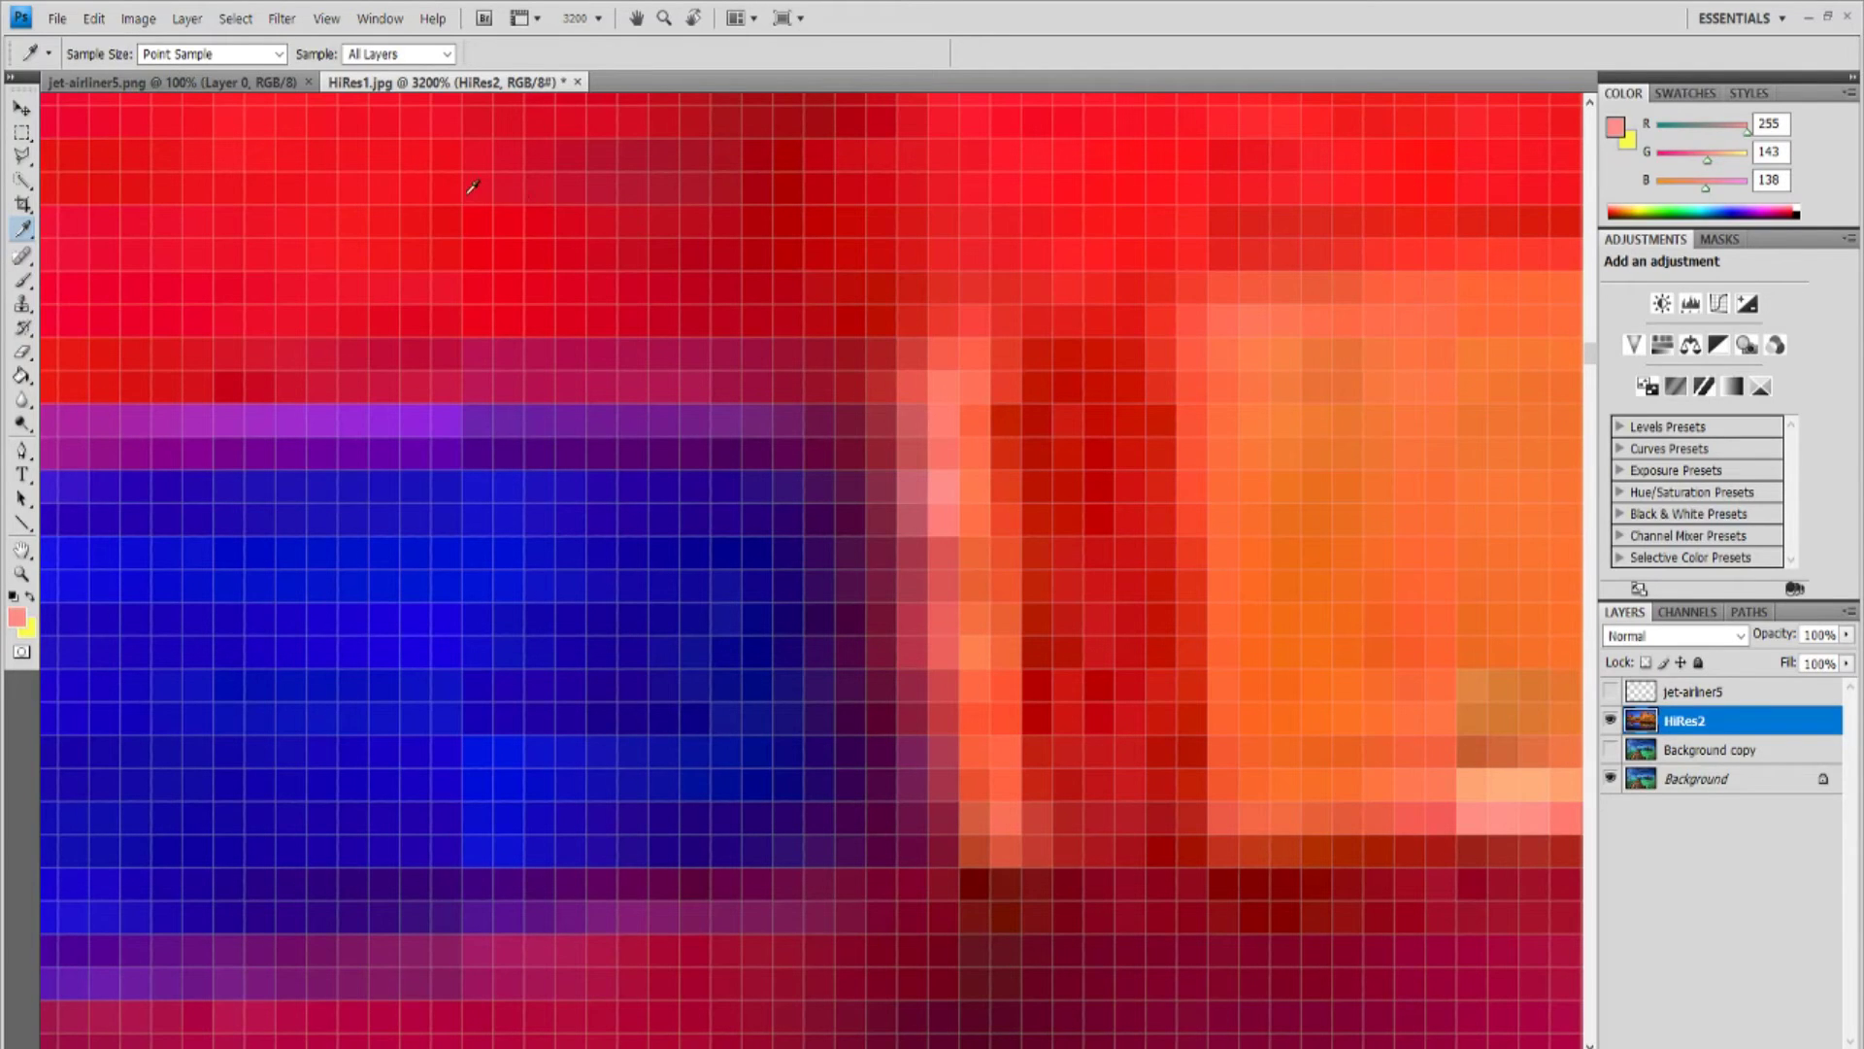
Step: Use Fit Screen to show the entire balloon landscape in the window
click(665, 18)
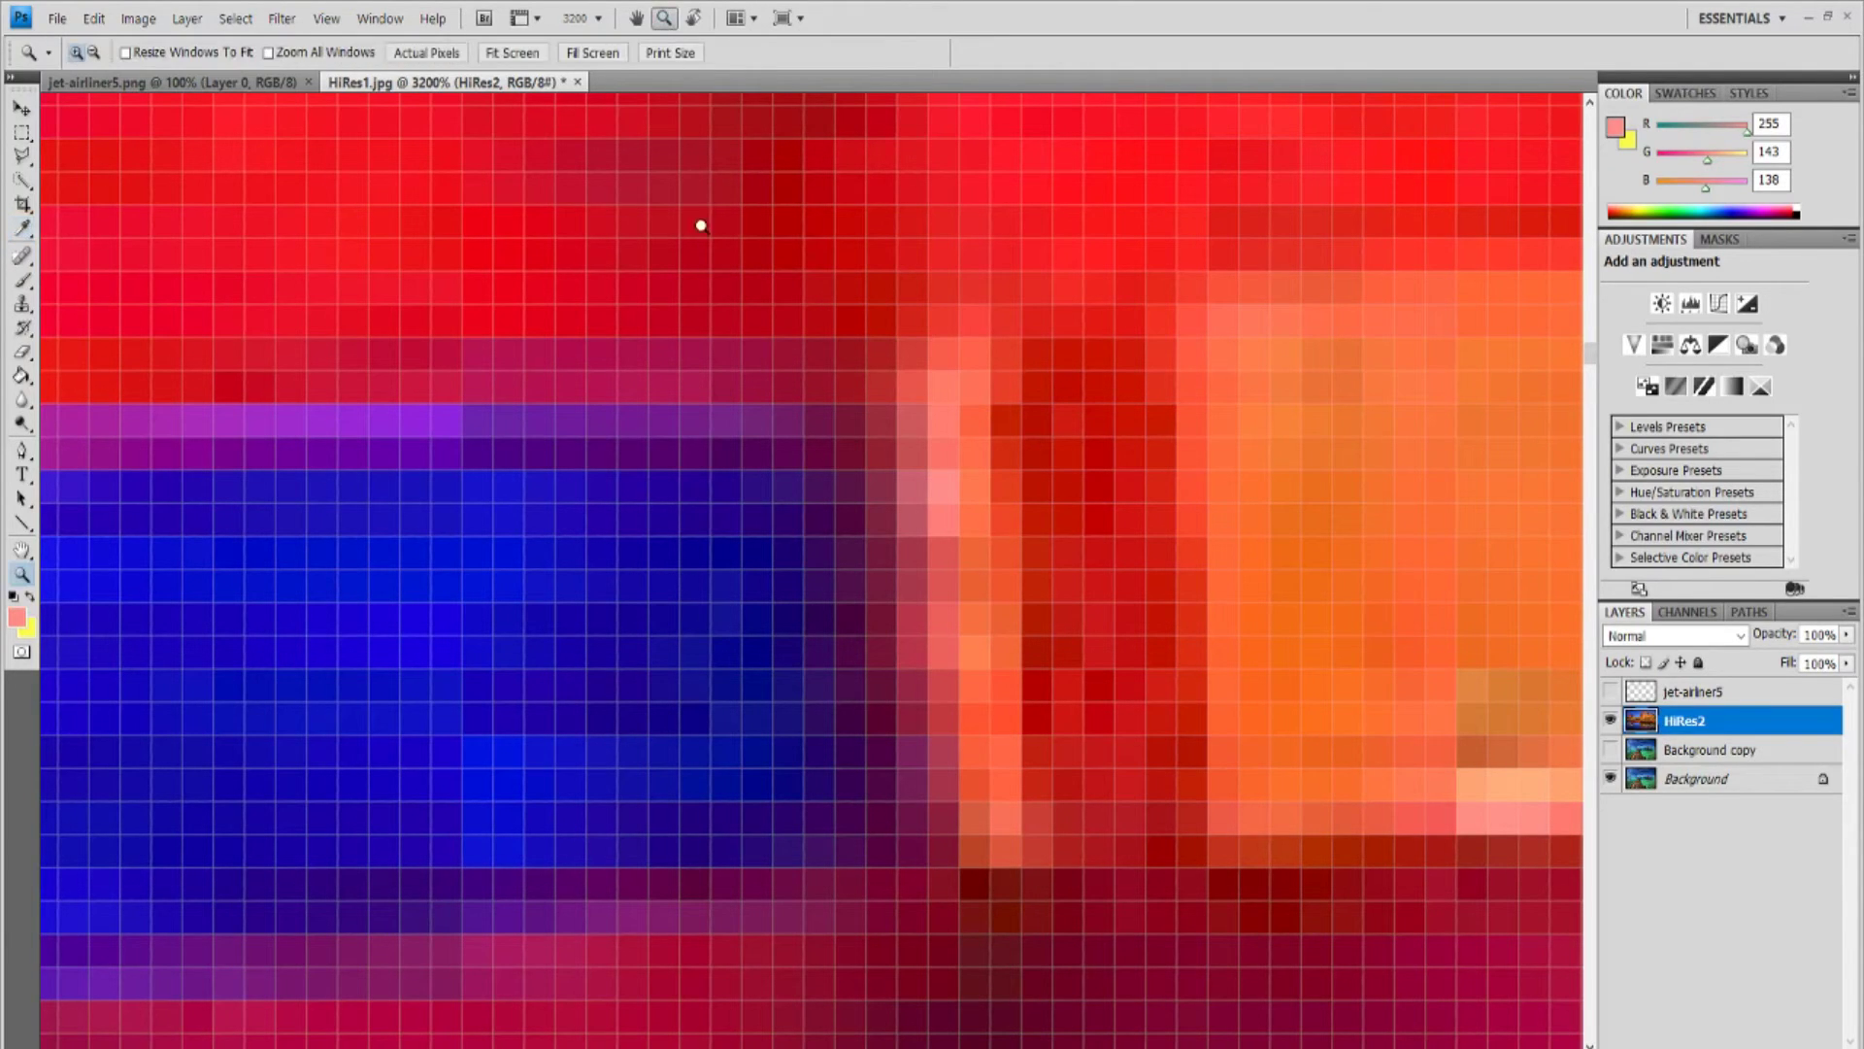
click(513, 53)
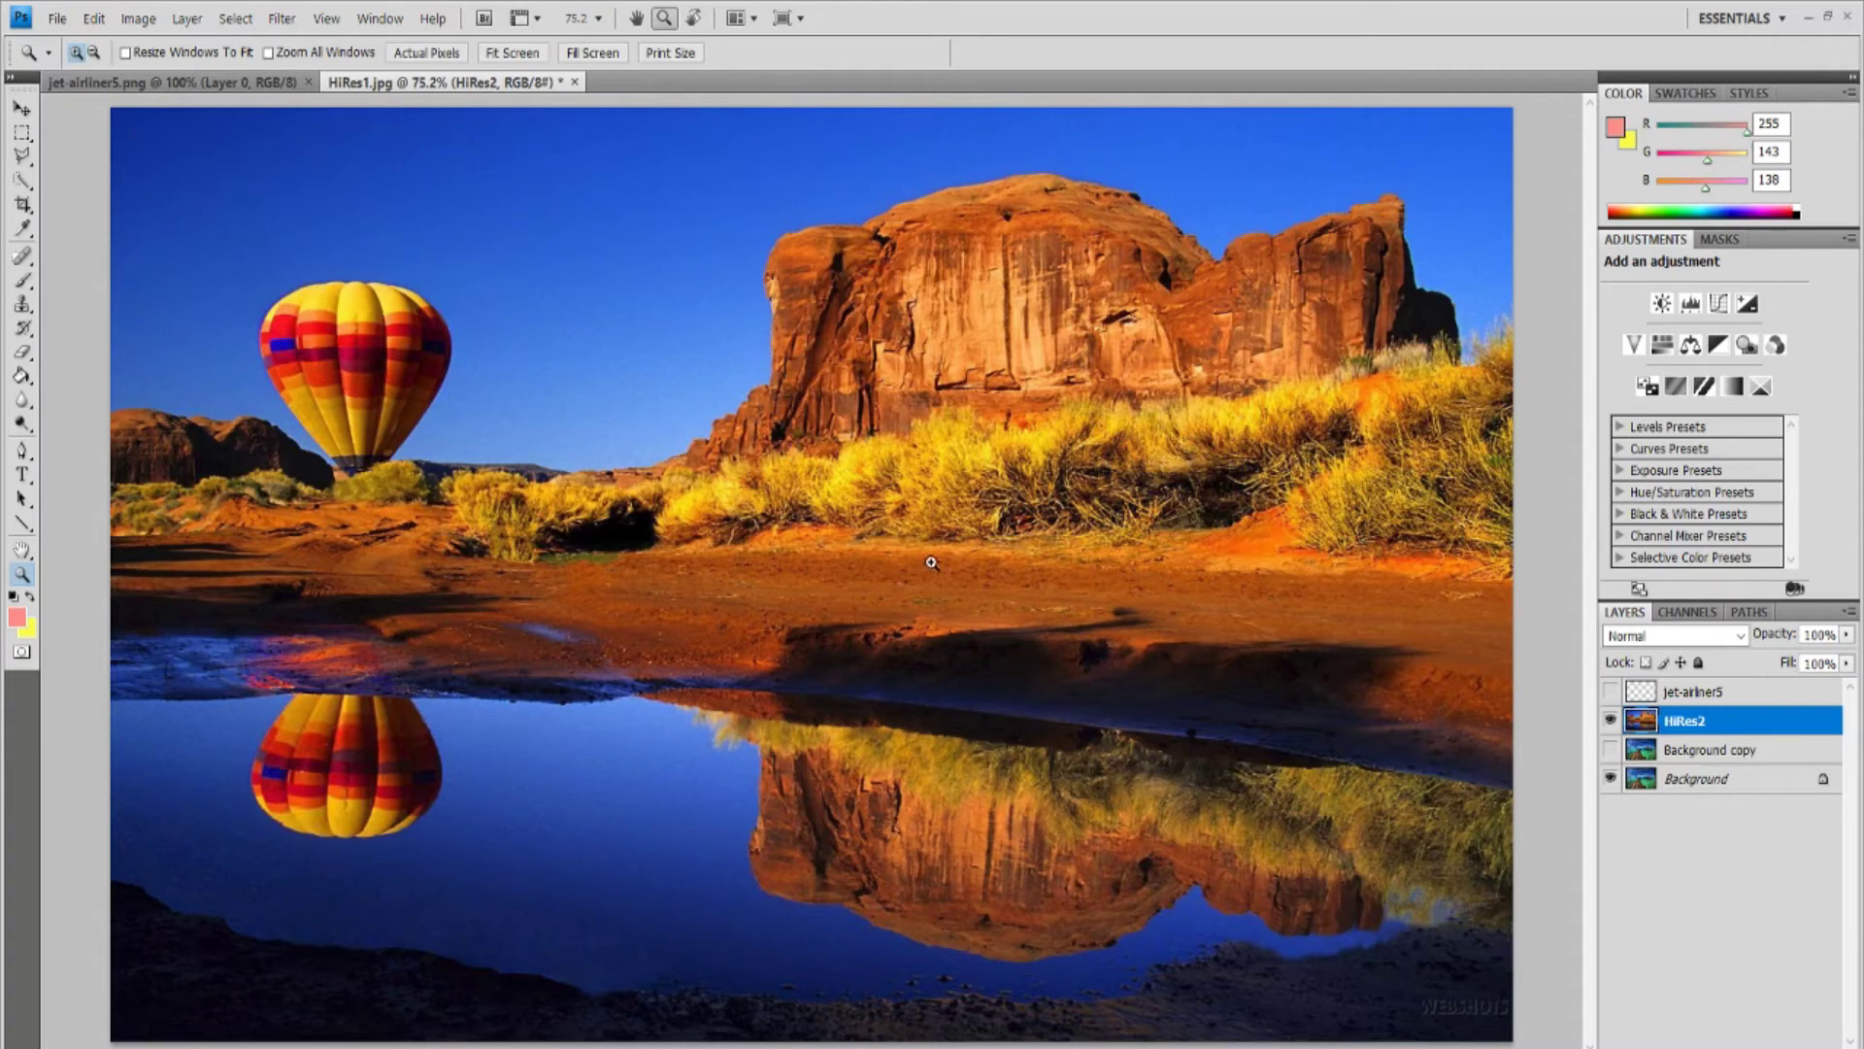
click(155, 1045)
click(195, 1046)
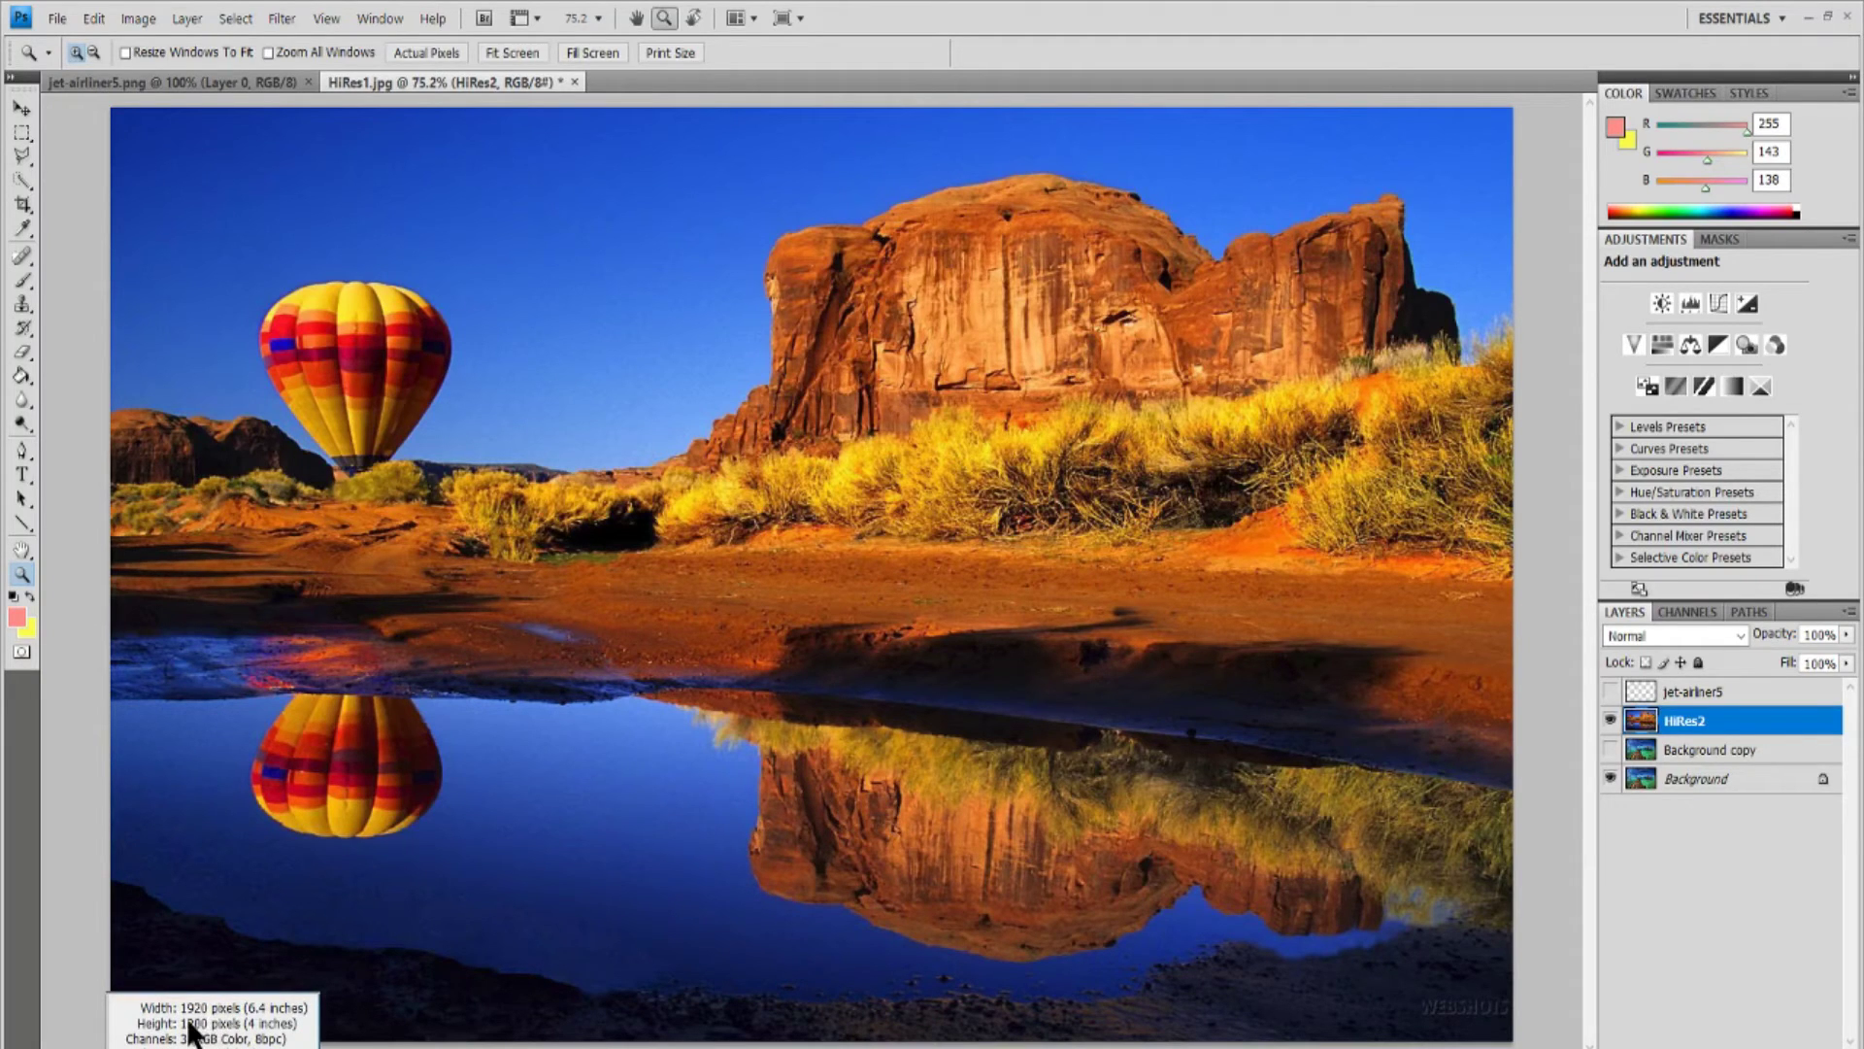
drag(236, 1034, 238, 1031)
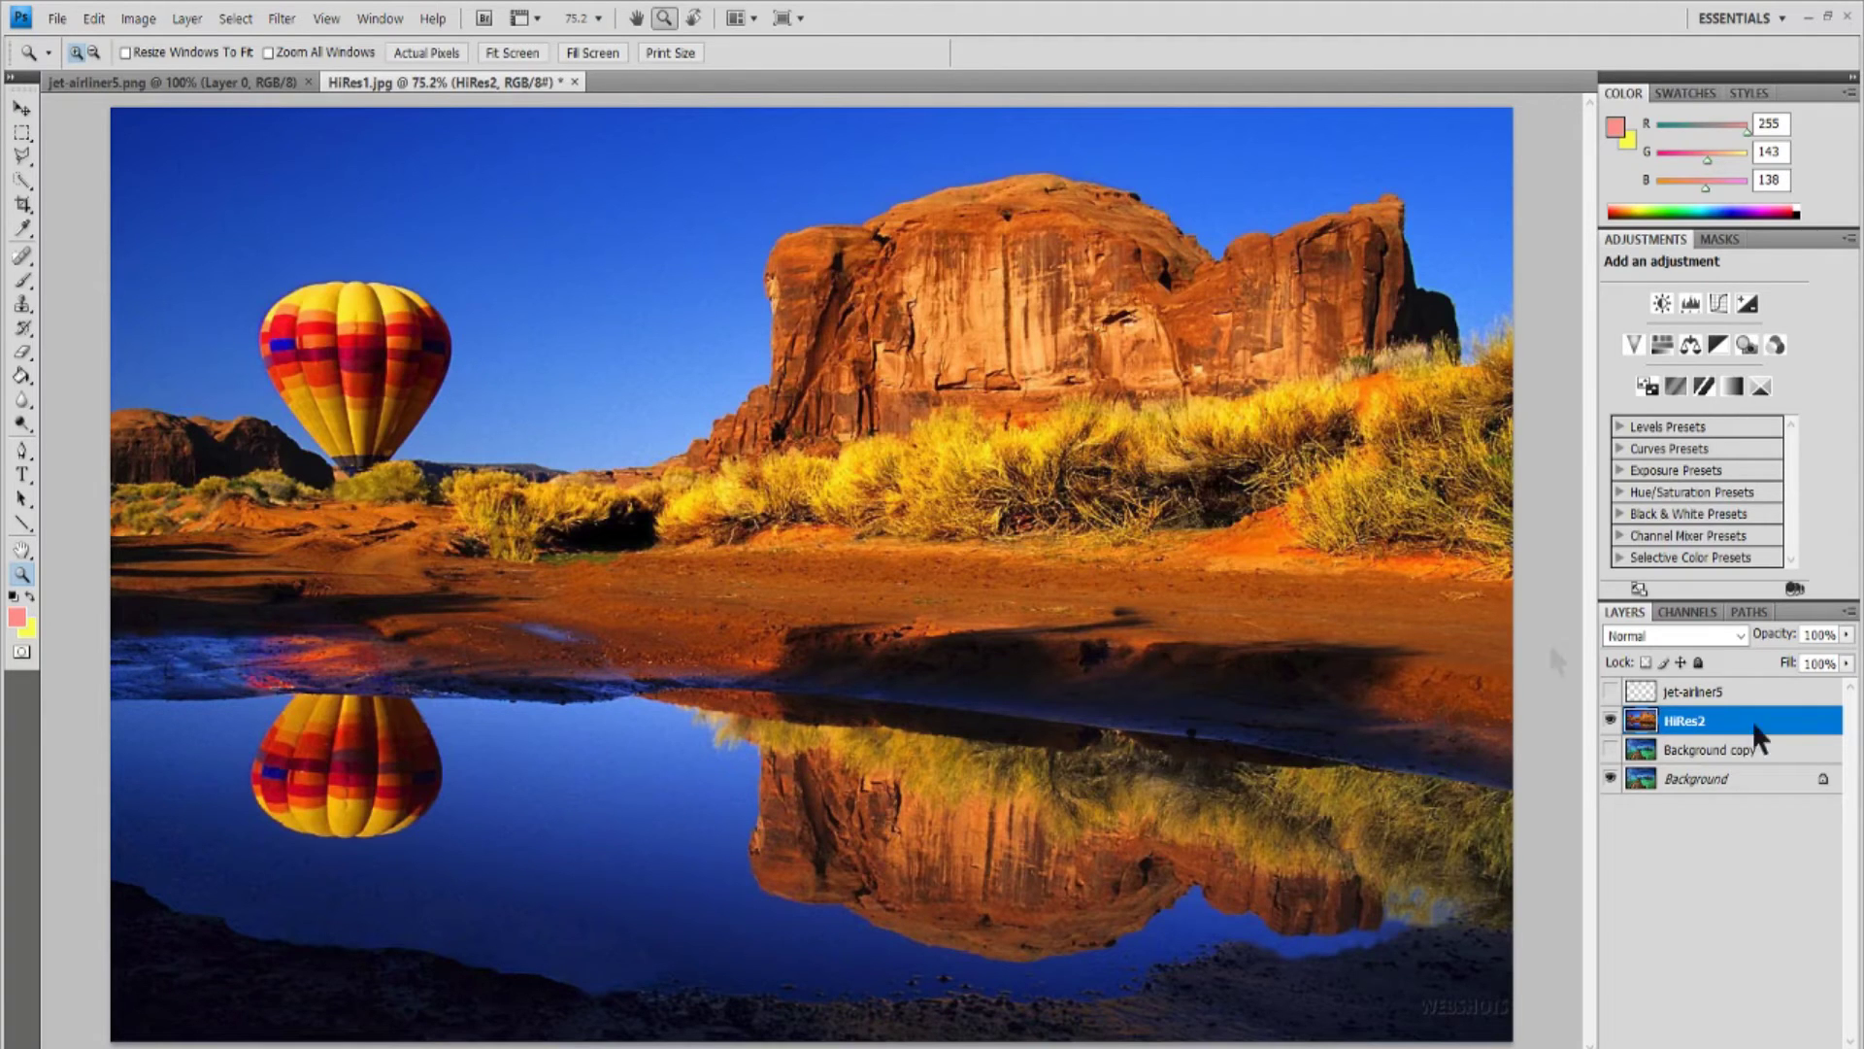
Step: Multiply 1920 × 1200 in Calculator to get 2,304,000 pixels, then close it
drag(970, 64, 754, 61)
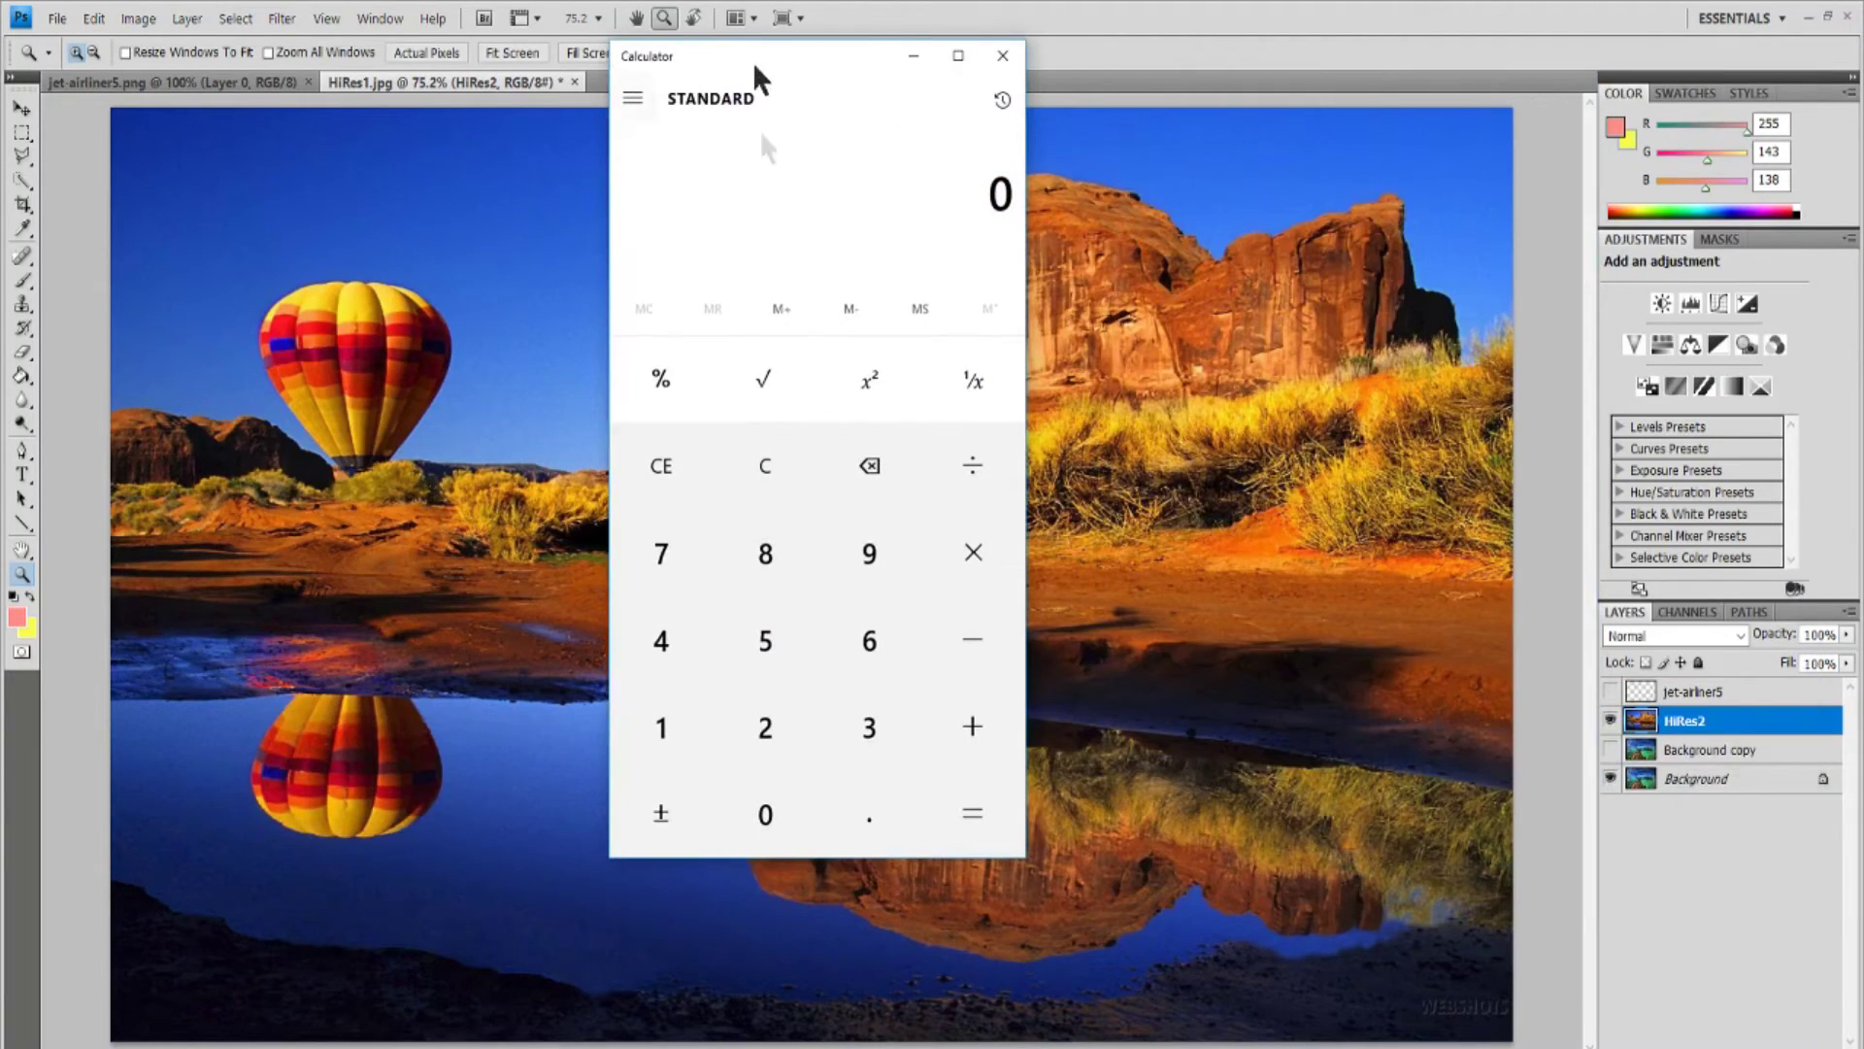
click(707, 723)
click(870, 552)
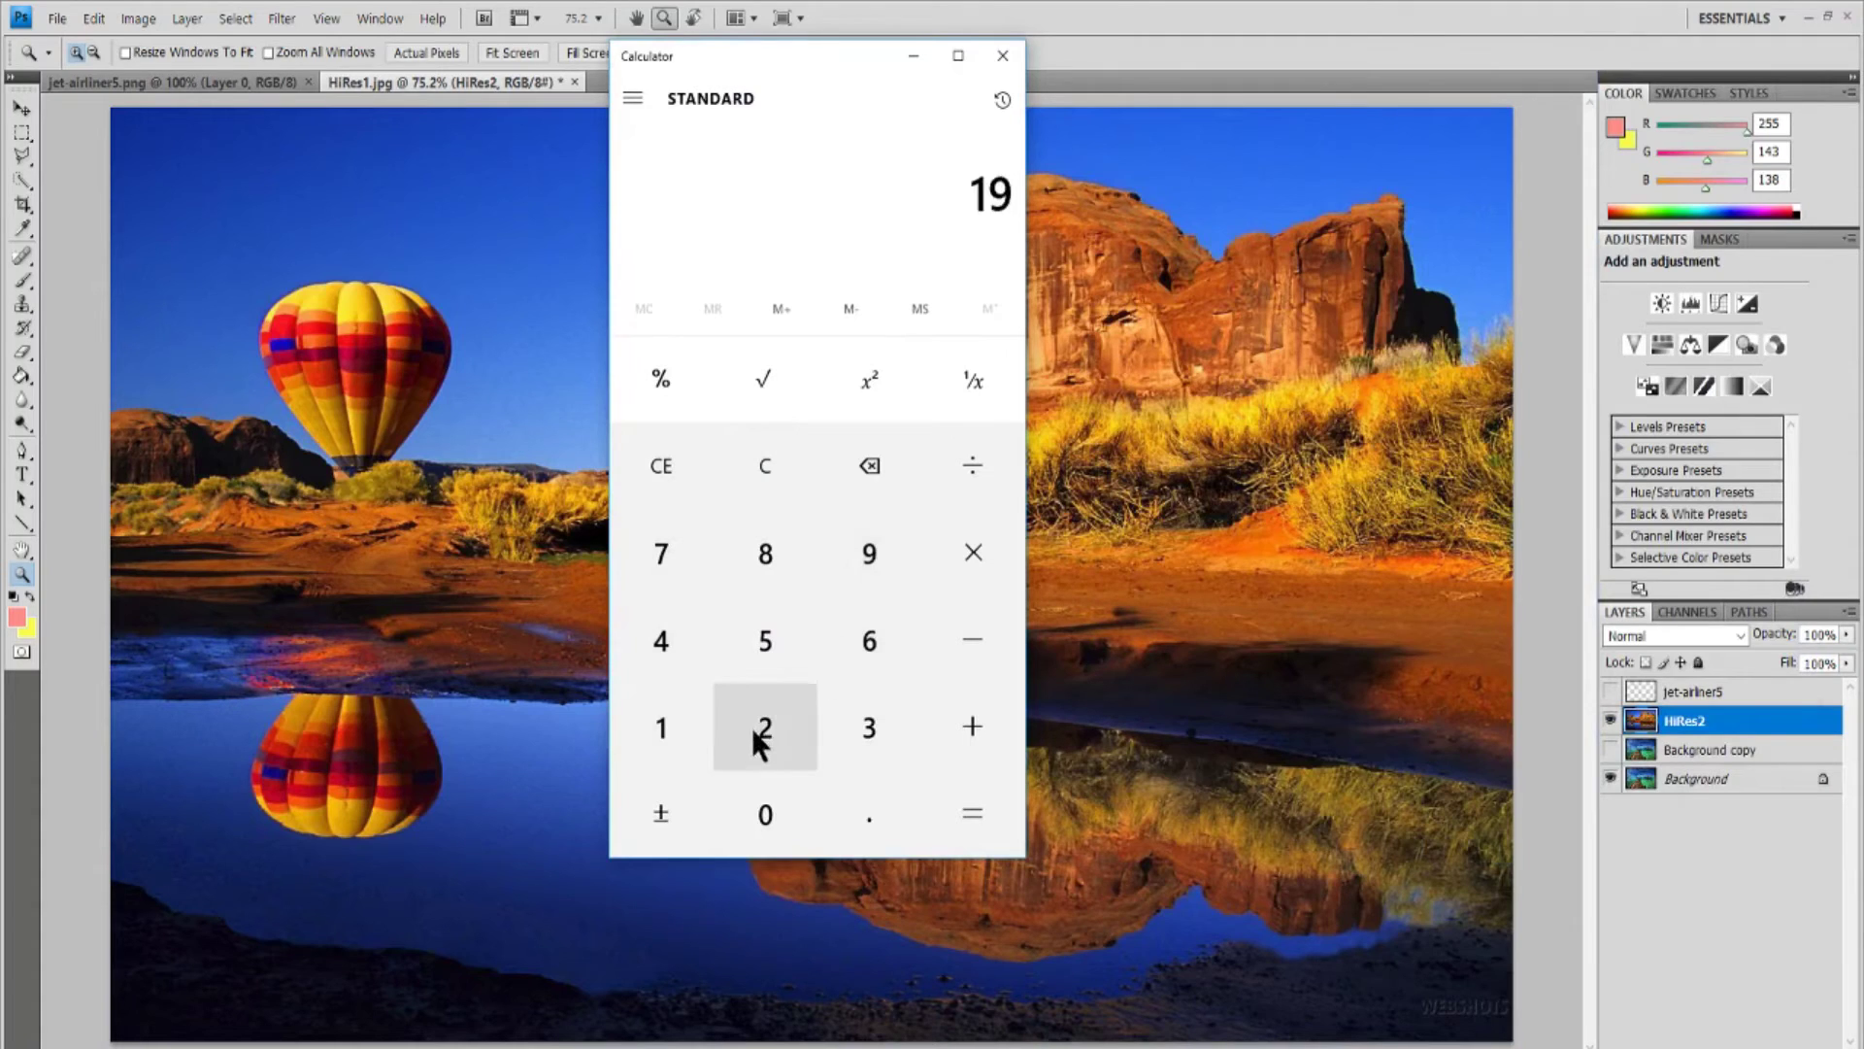
click(753, 727)
click(760, 816)
click(971, 551)
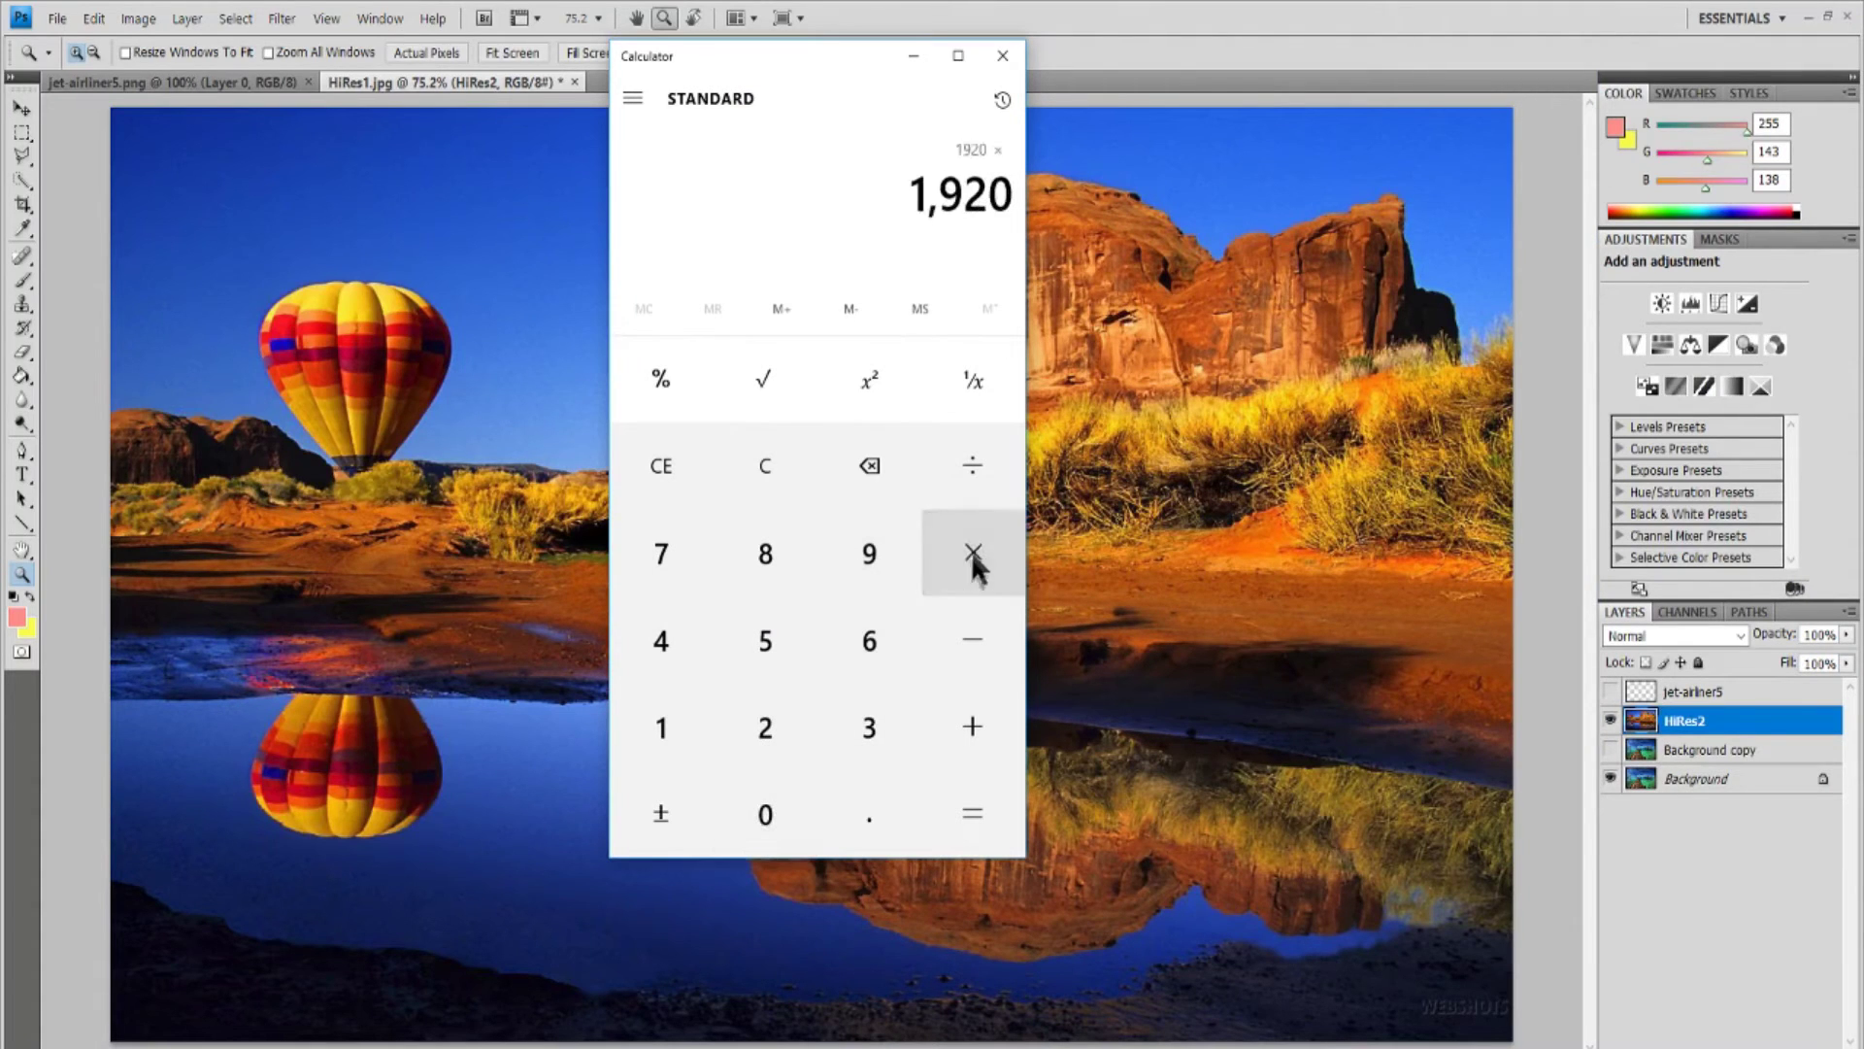
click(679, 718)
click(766, 726)
click(765, 816)
click(765, 816)
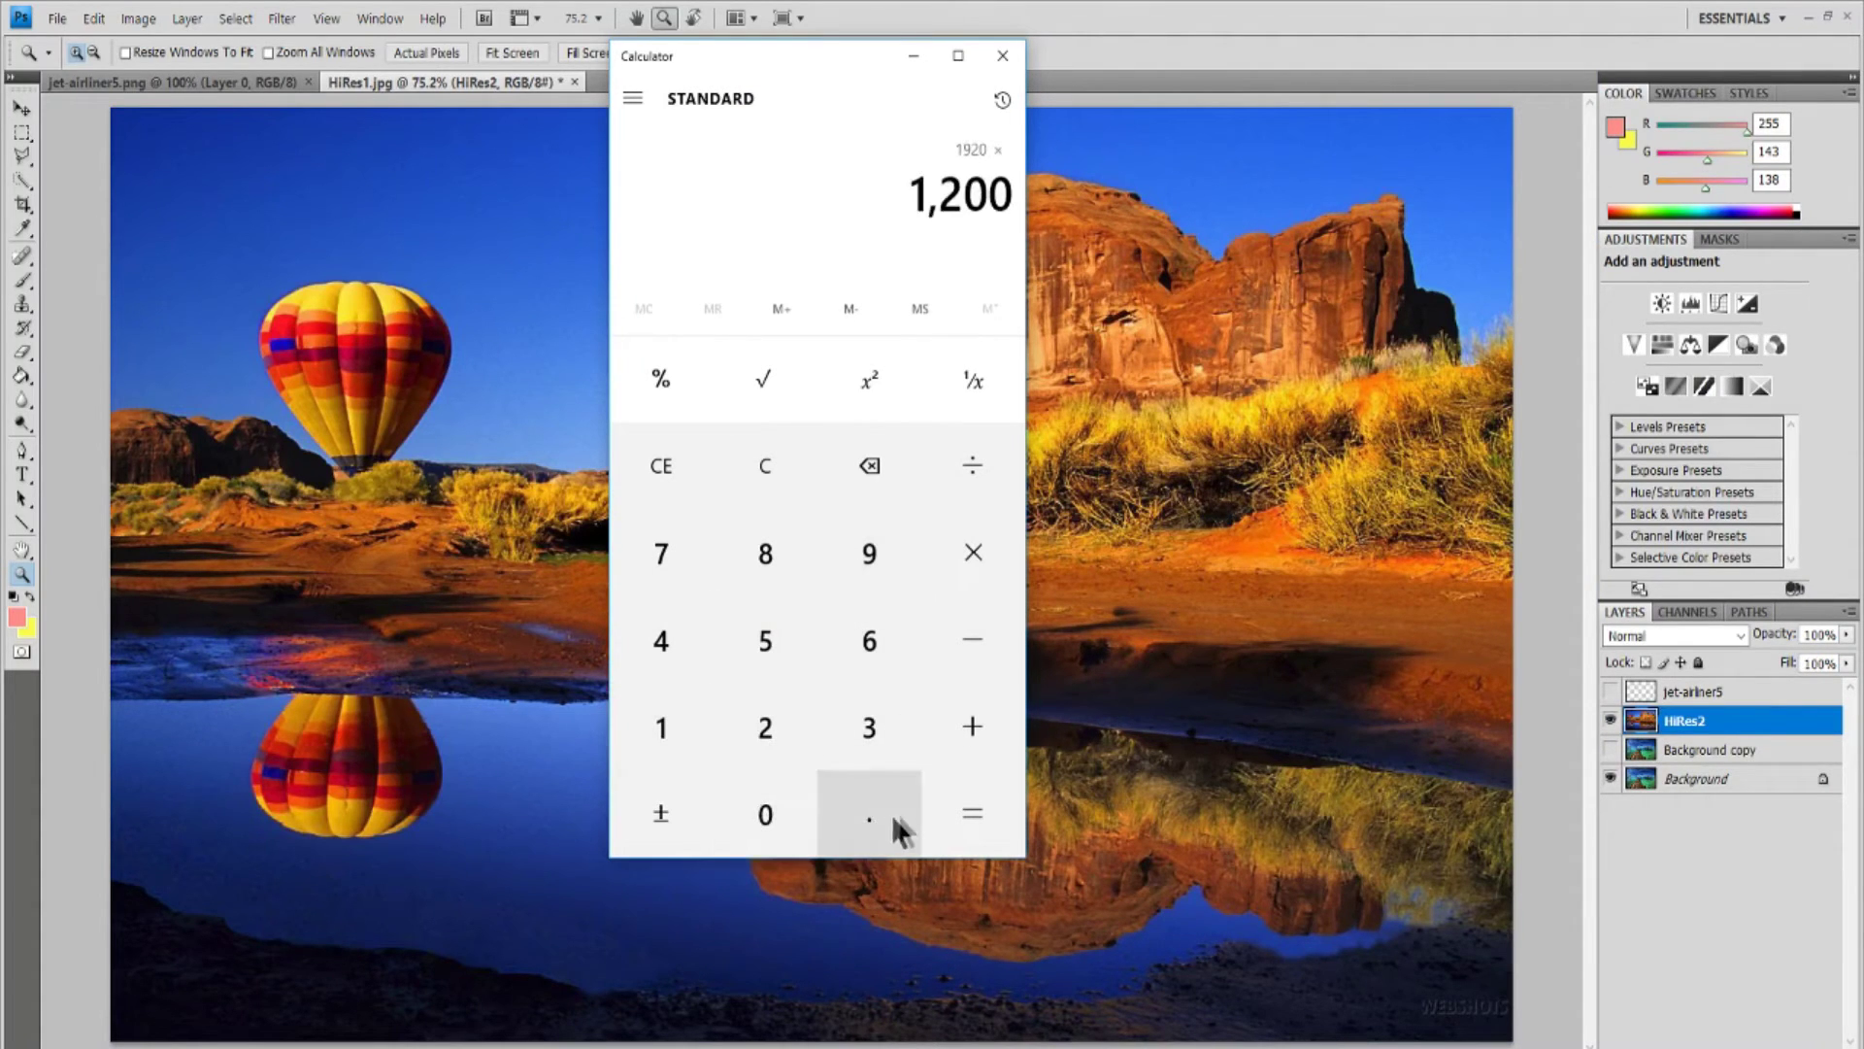
click(971, 812)
drag(778, 76, 753, 134)
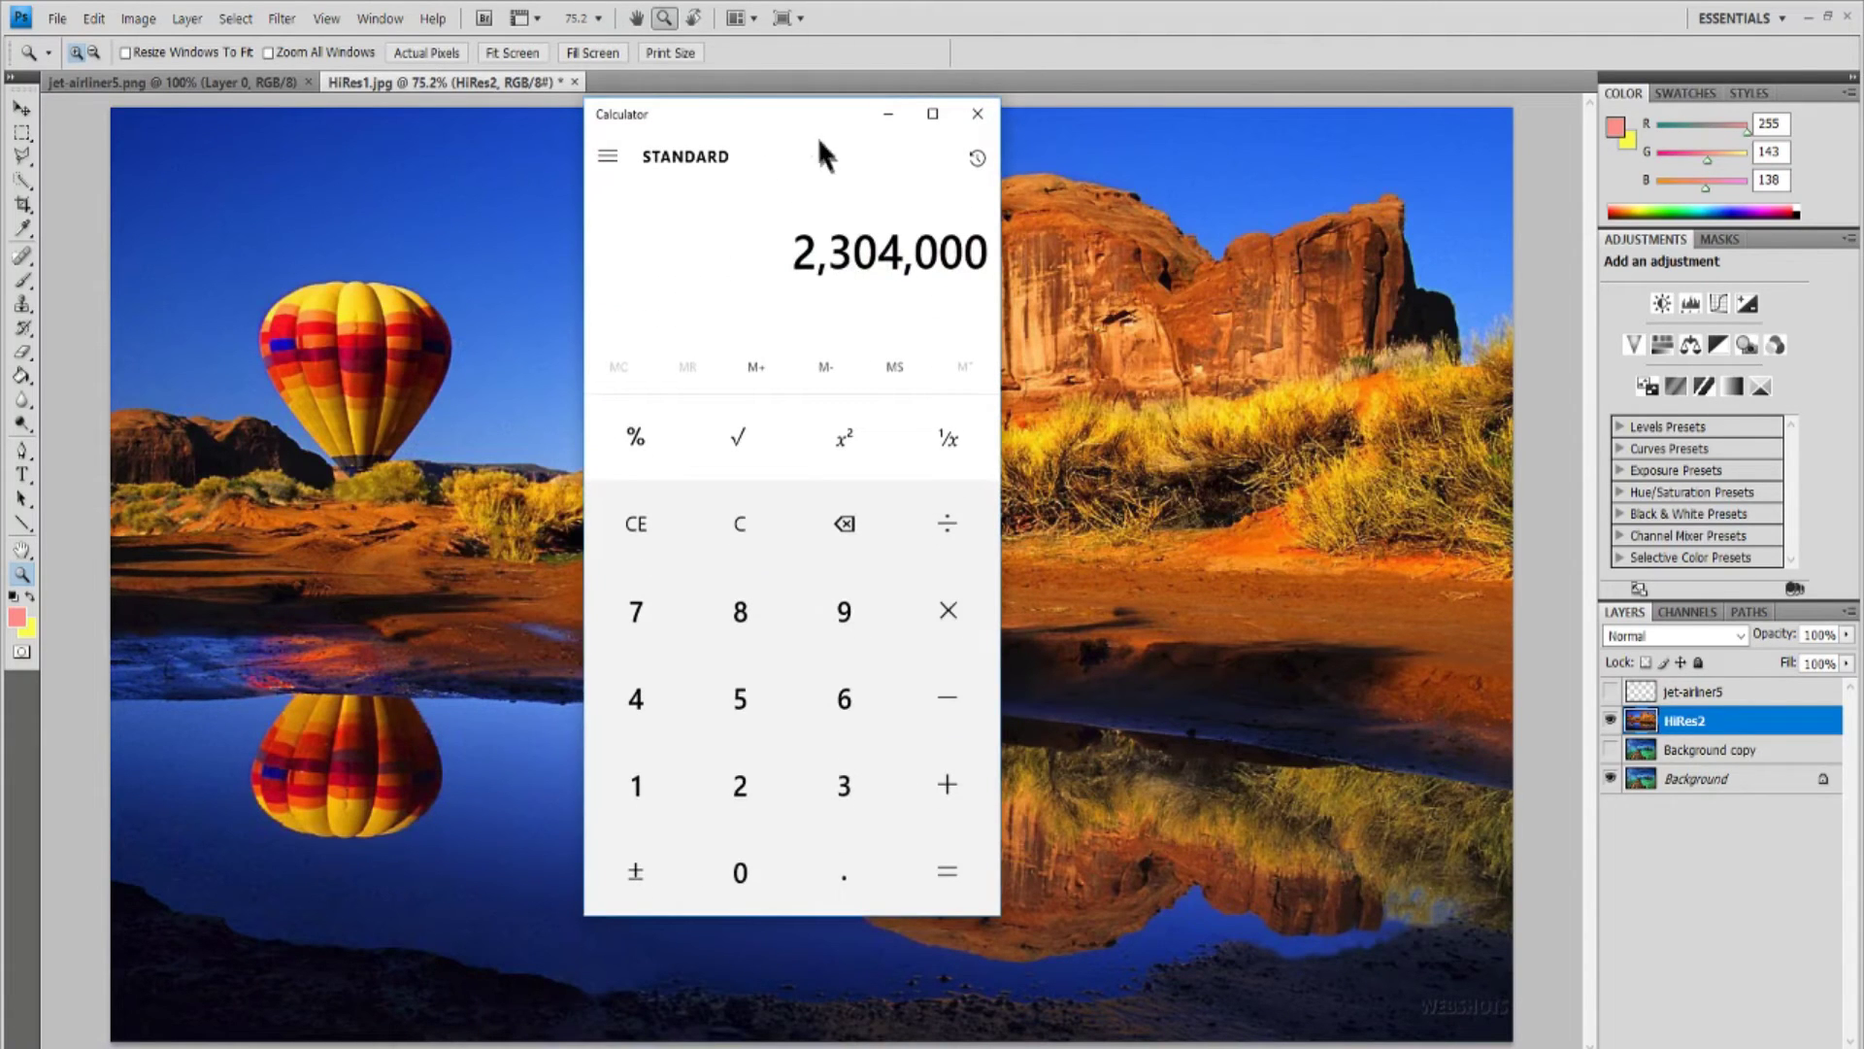
drag(779, 112, 1151, 108)
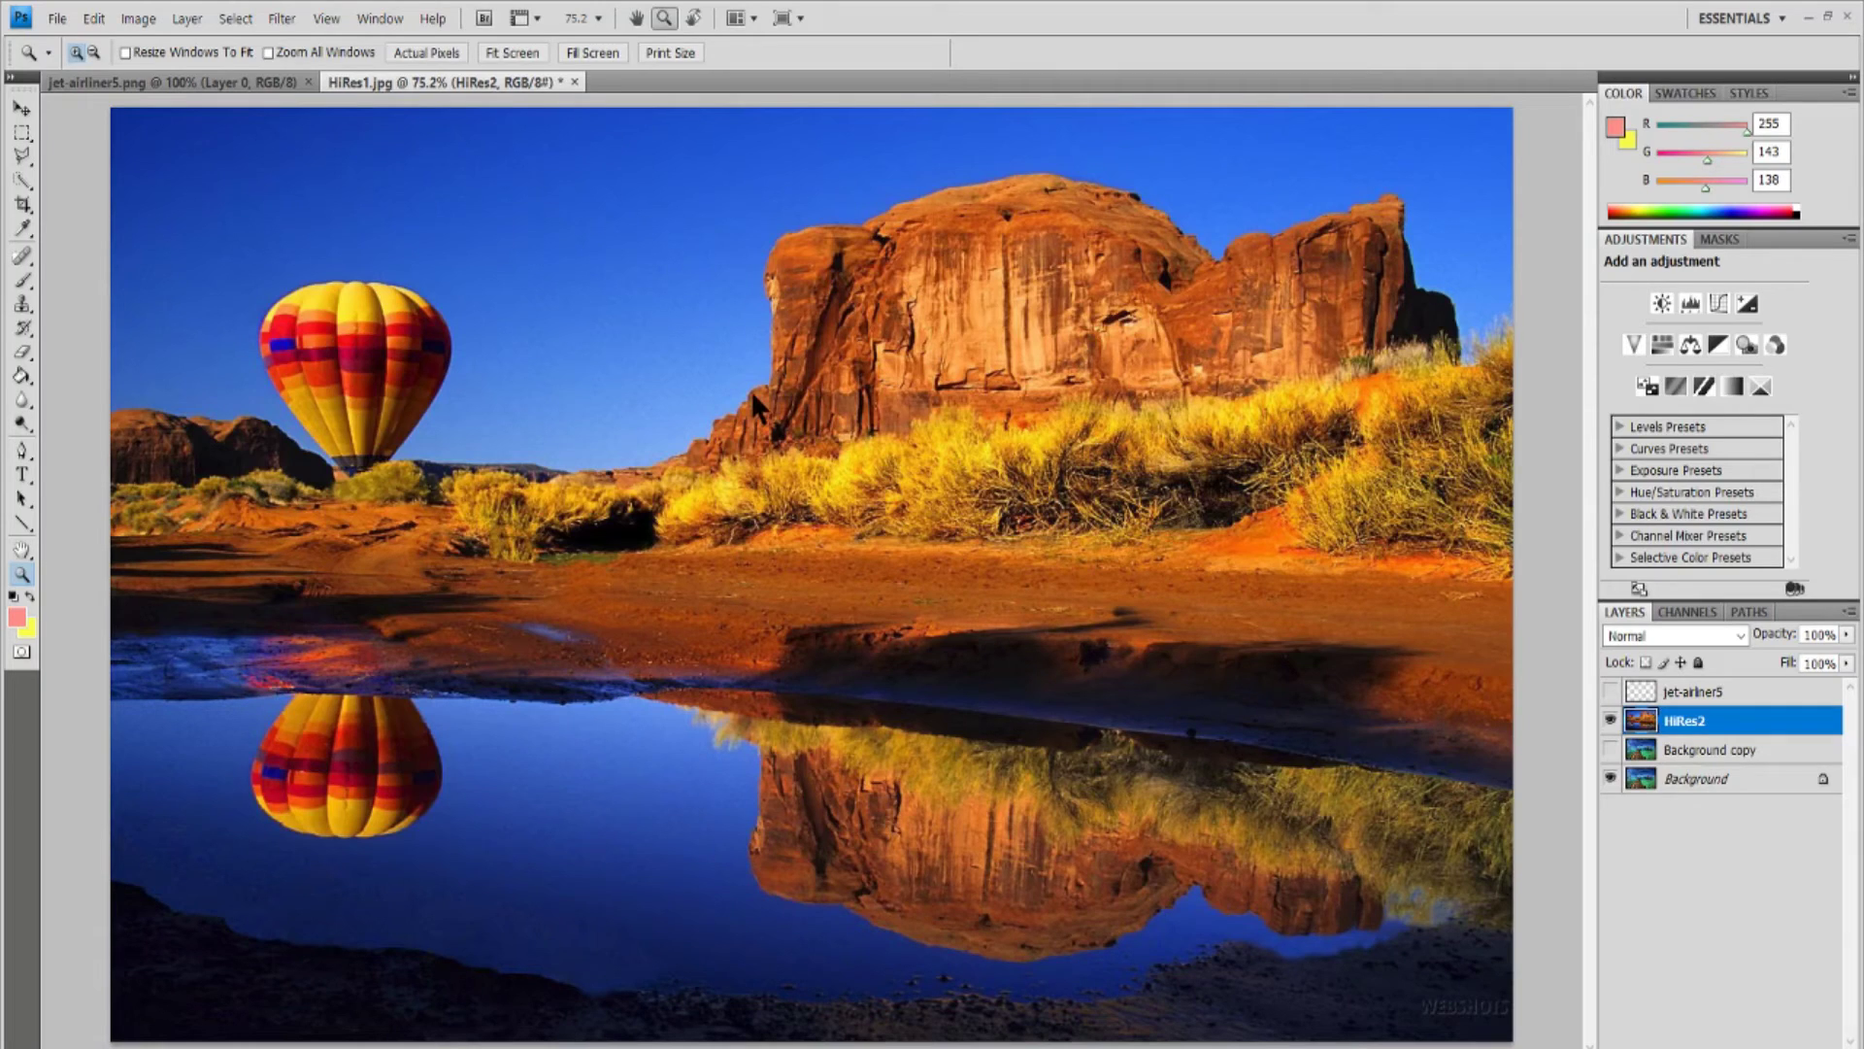
Step: Make the jet-airliner5 layer visible, undoing an accidental move of the landscape photo
click(1610, 691)
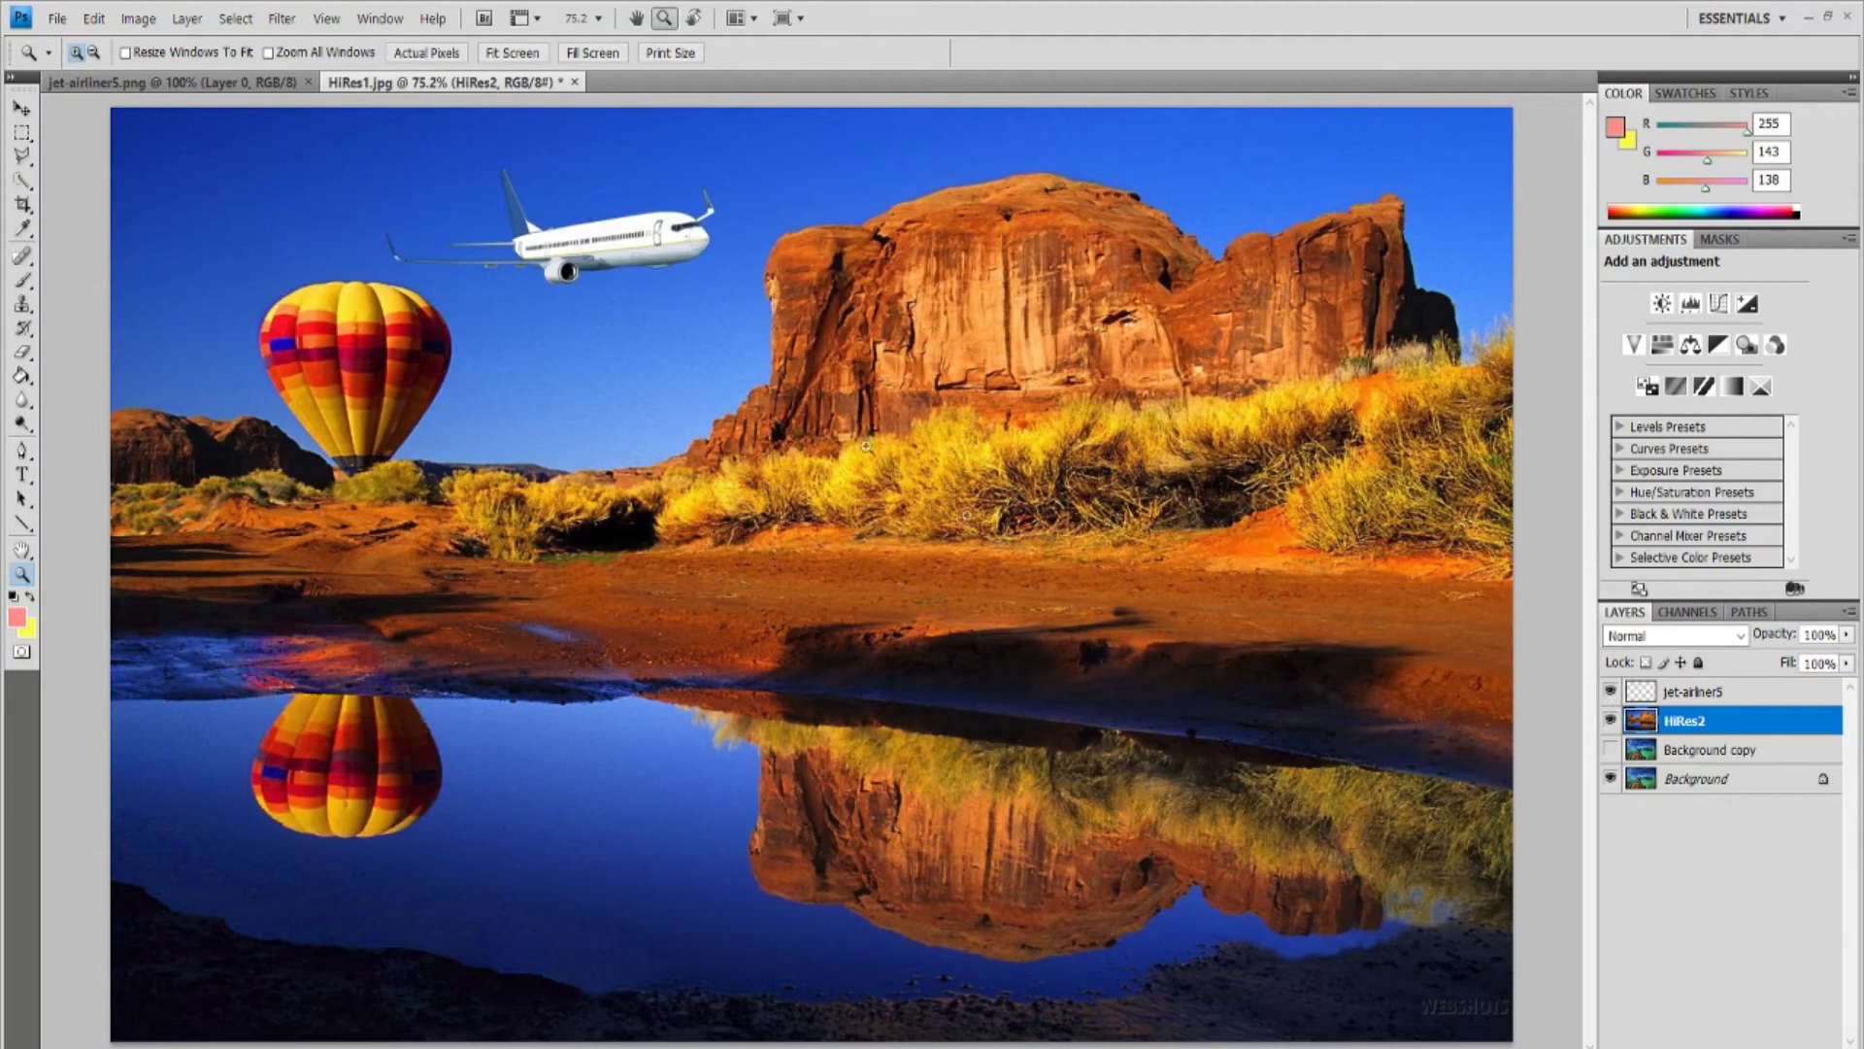
click(22, 108)
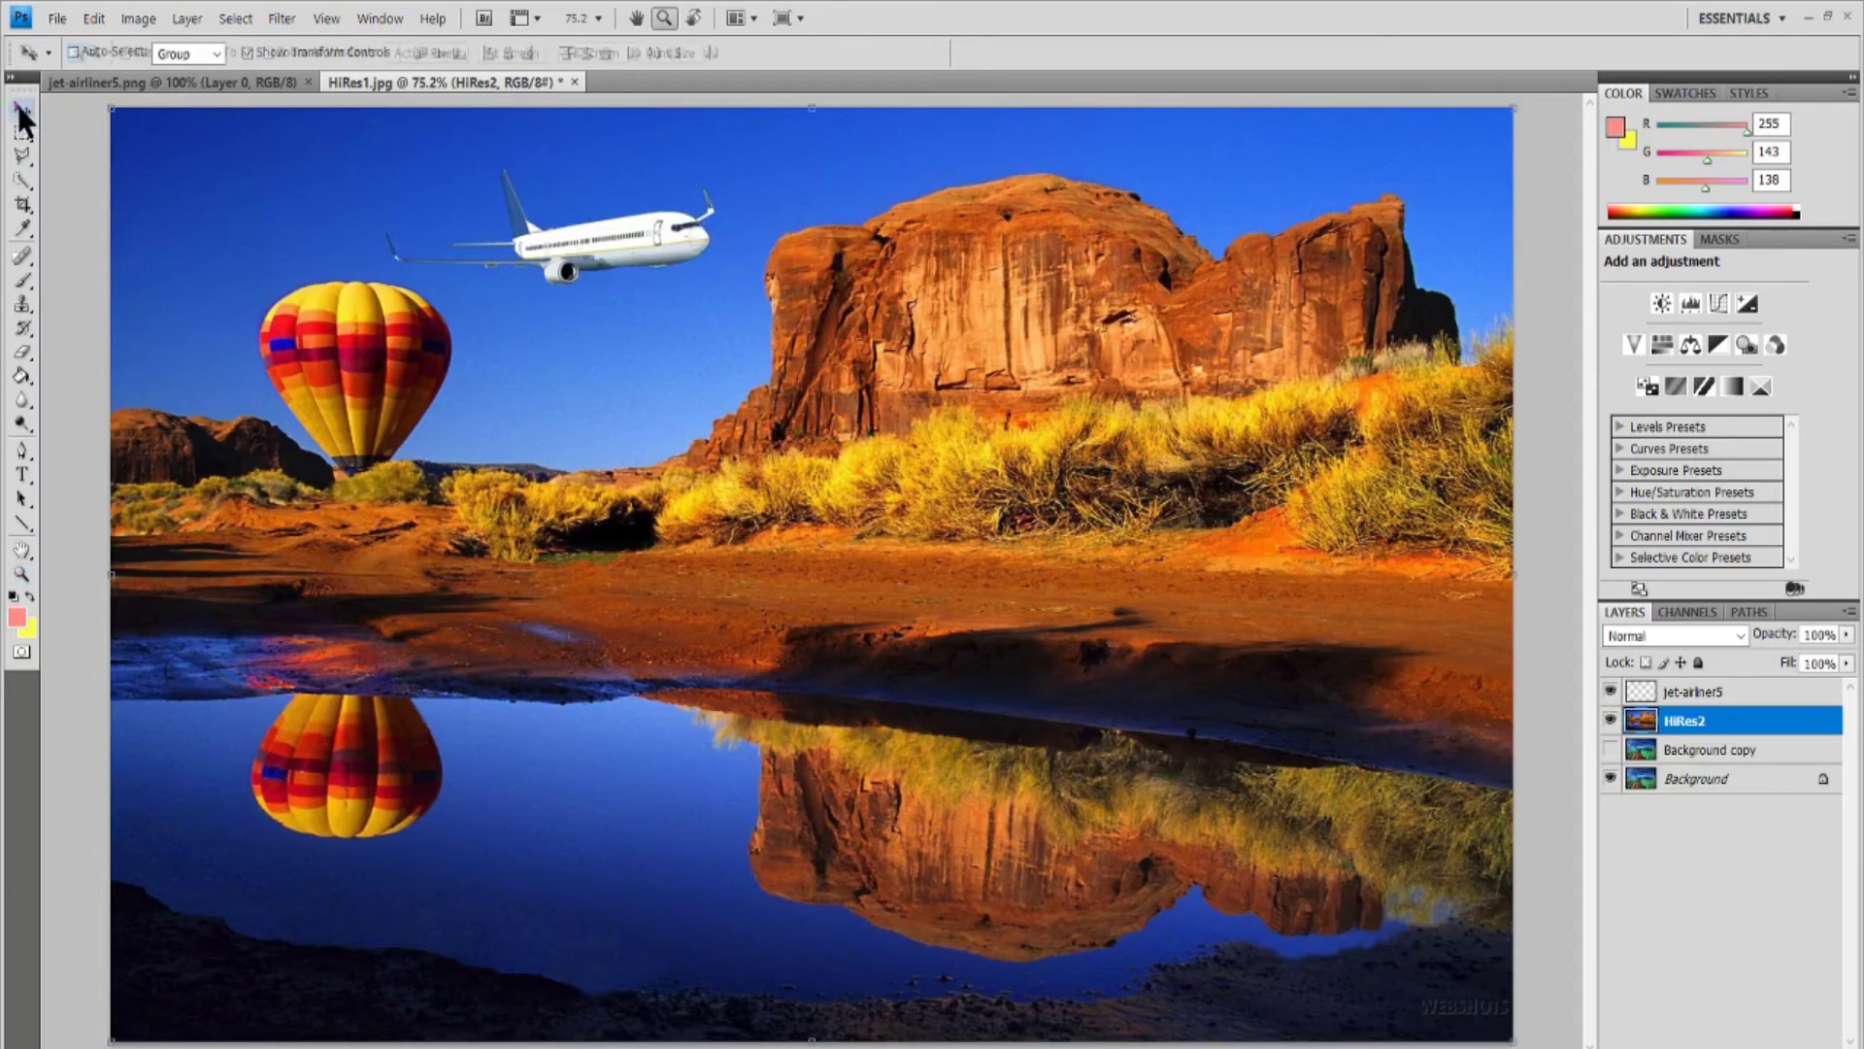
mouse_move(582, 251)
mouse_down()
mouse_move(600, 303)
mouse_move(579, 238)
mouse_up()
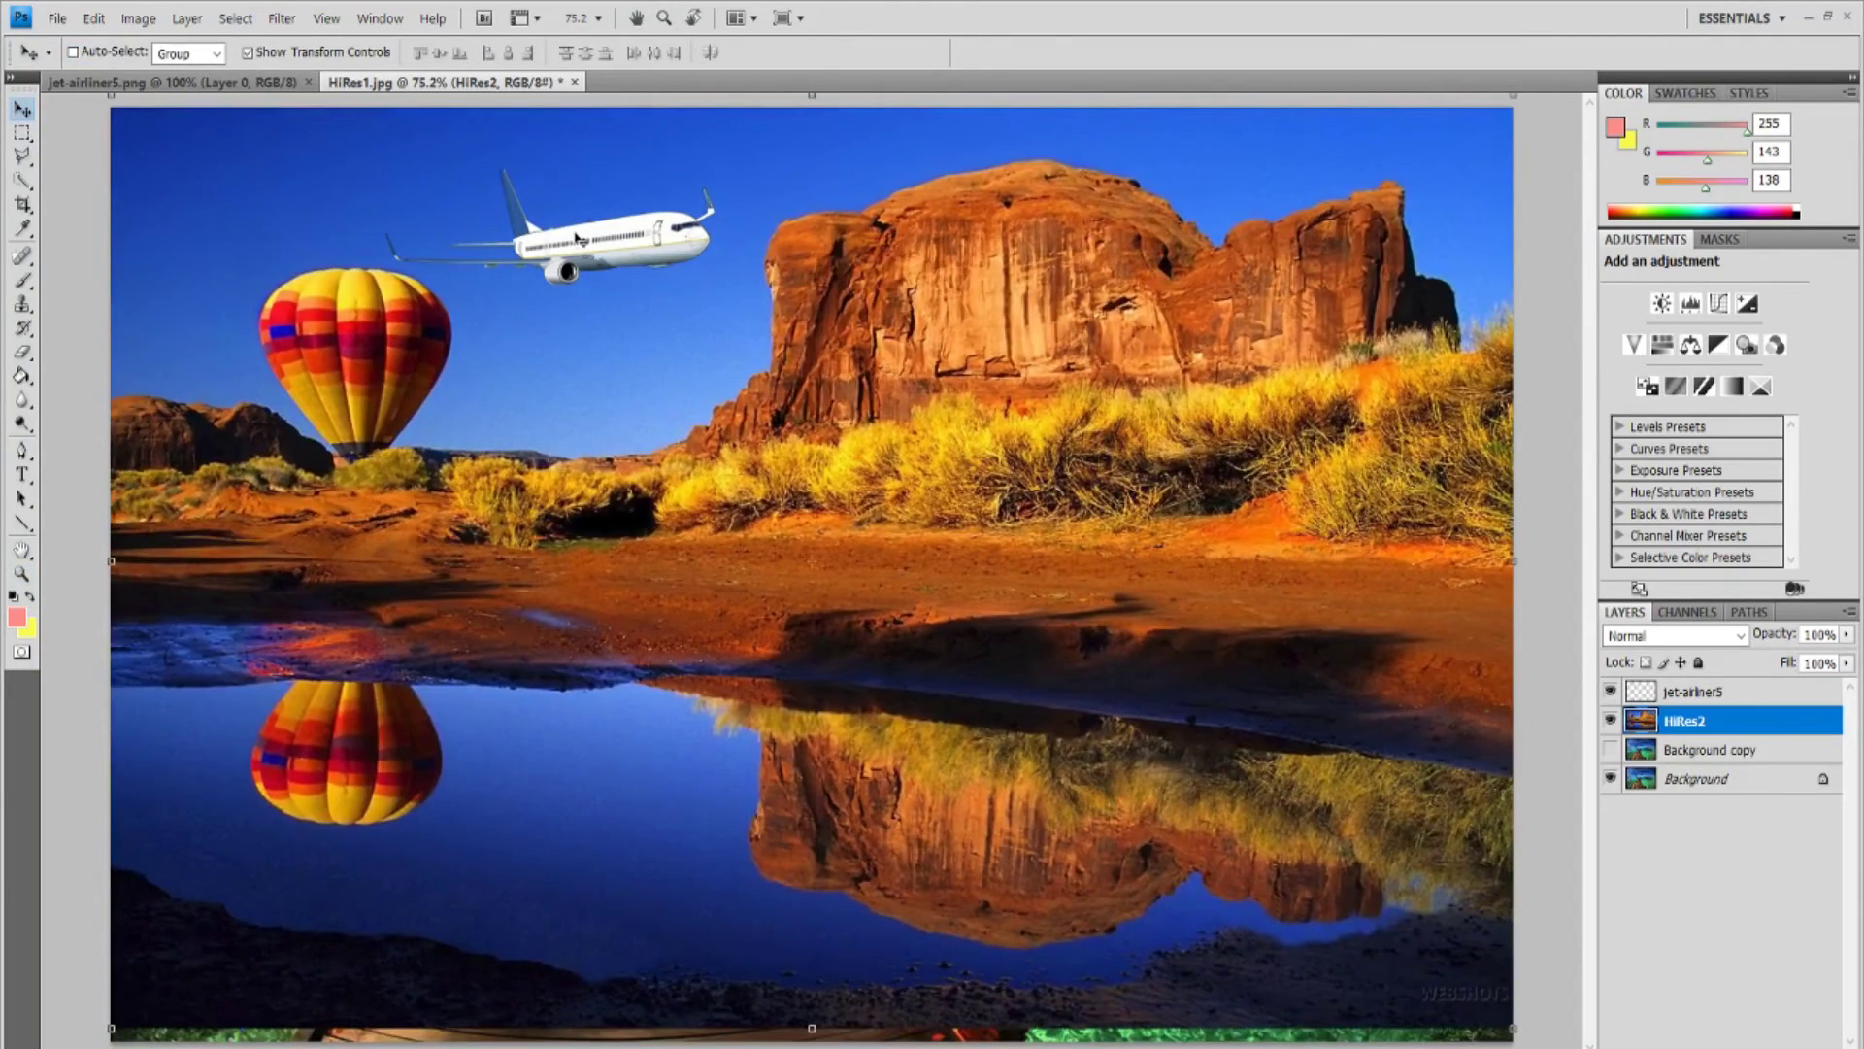
key(ctrl+z)
Step: Select jet-airliner5 and drag the airliner across the scene onto the hot-air balloon
click(1639, 690)
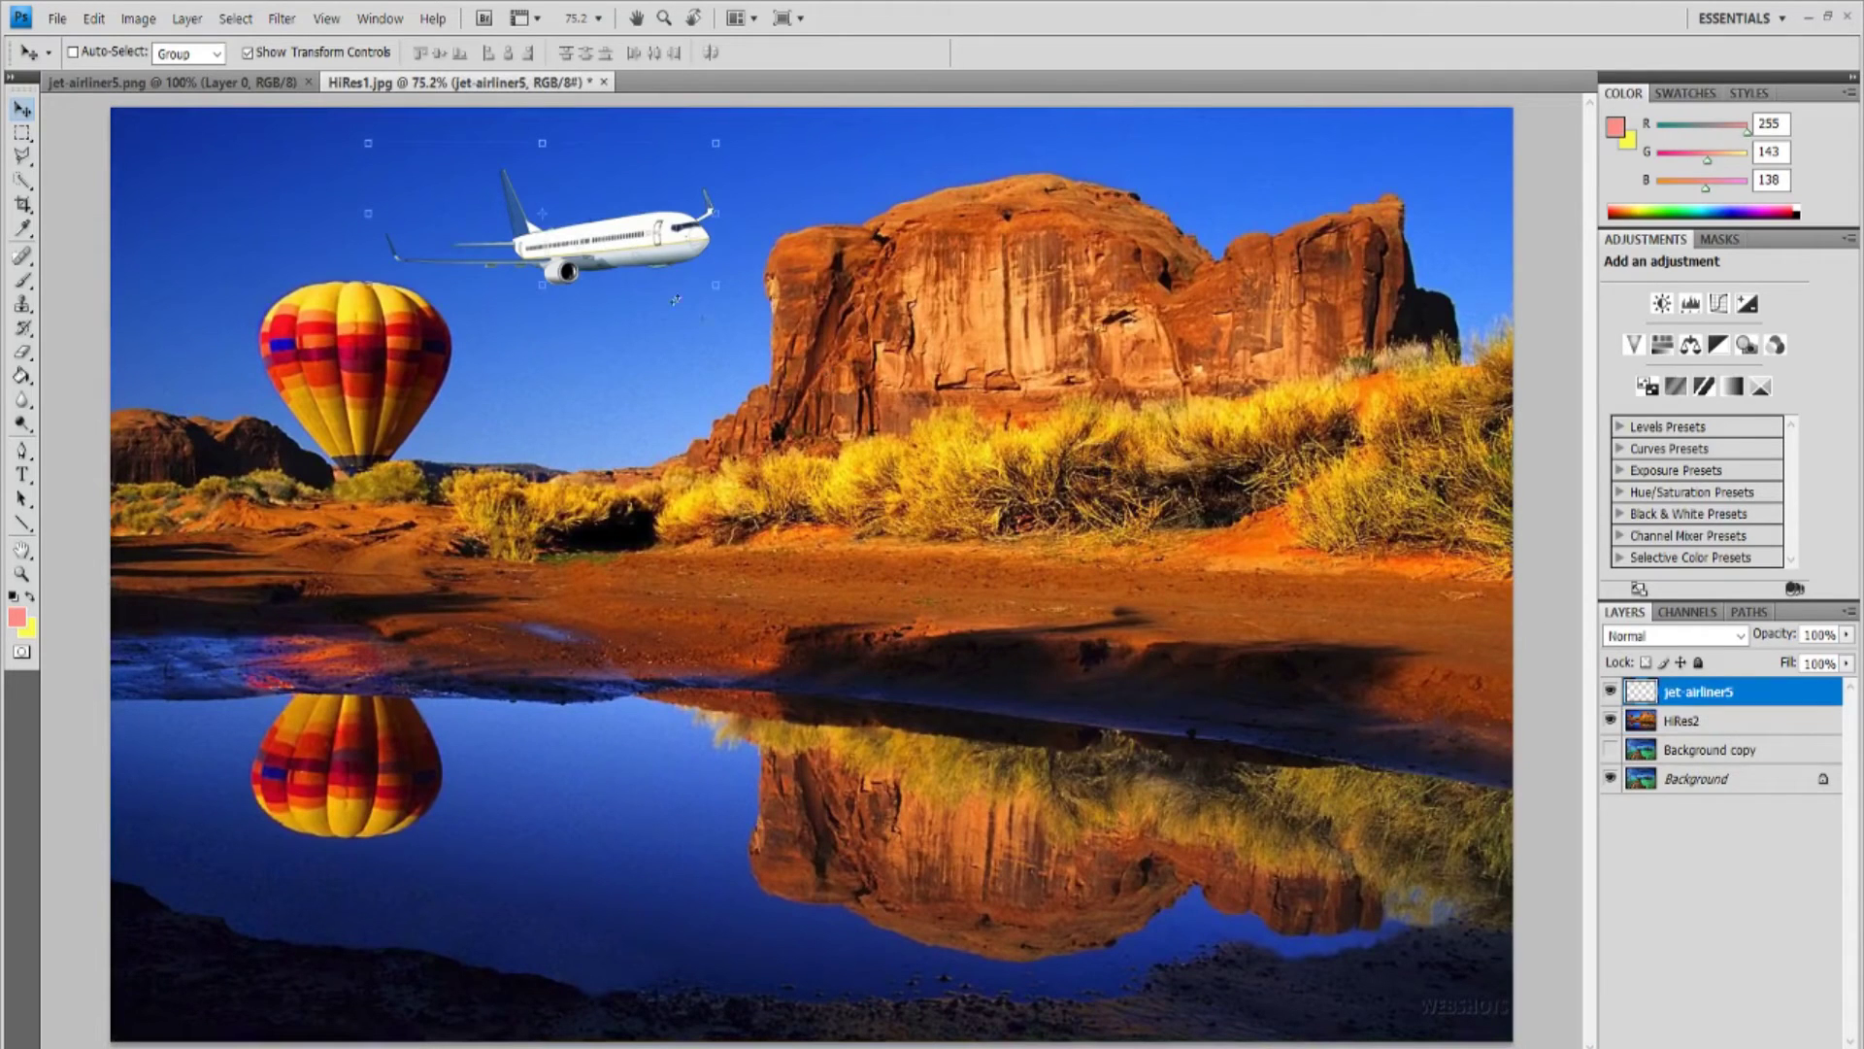
drag(542, 230, 625, 310)
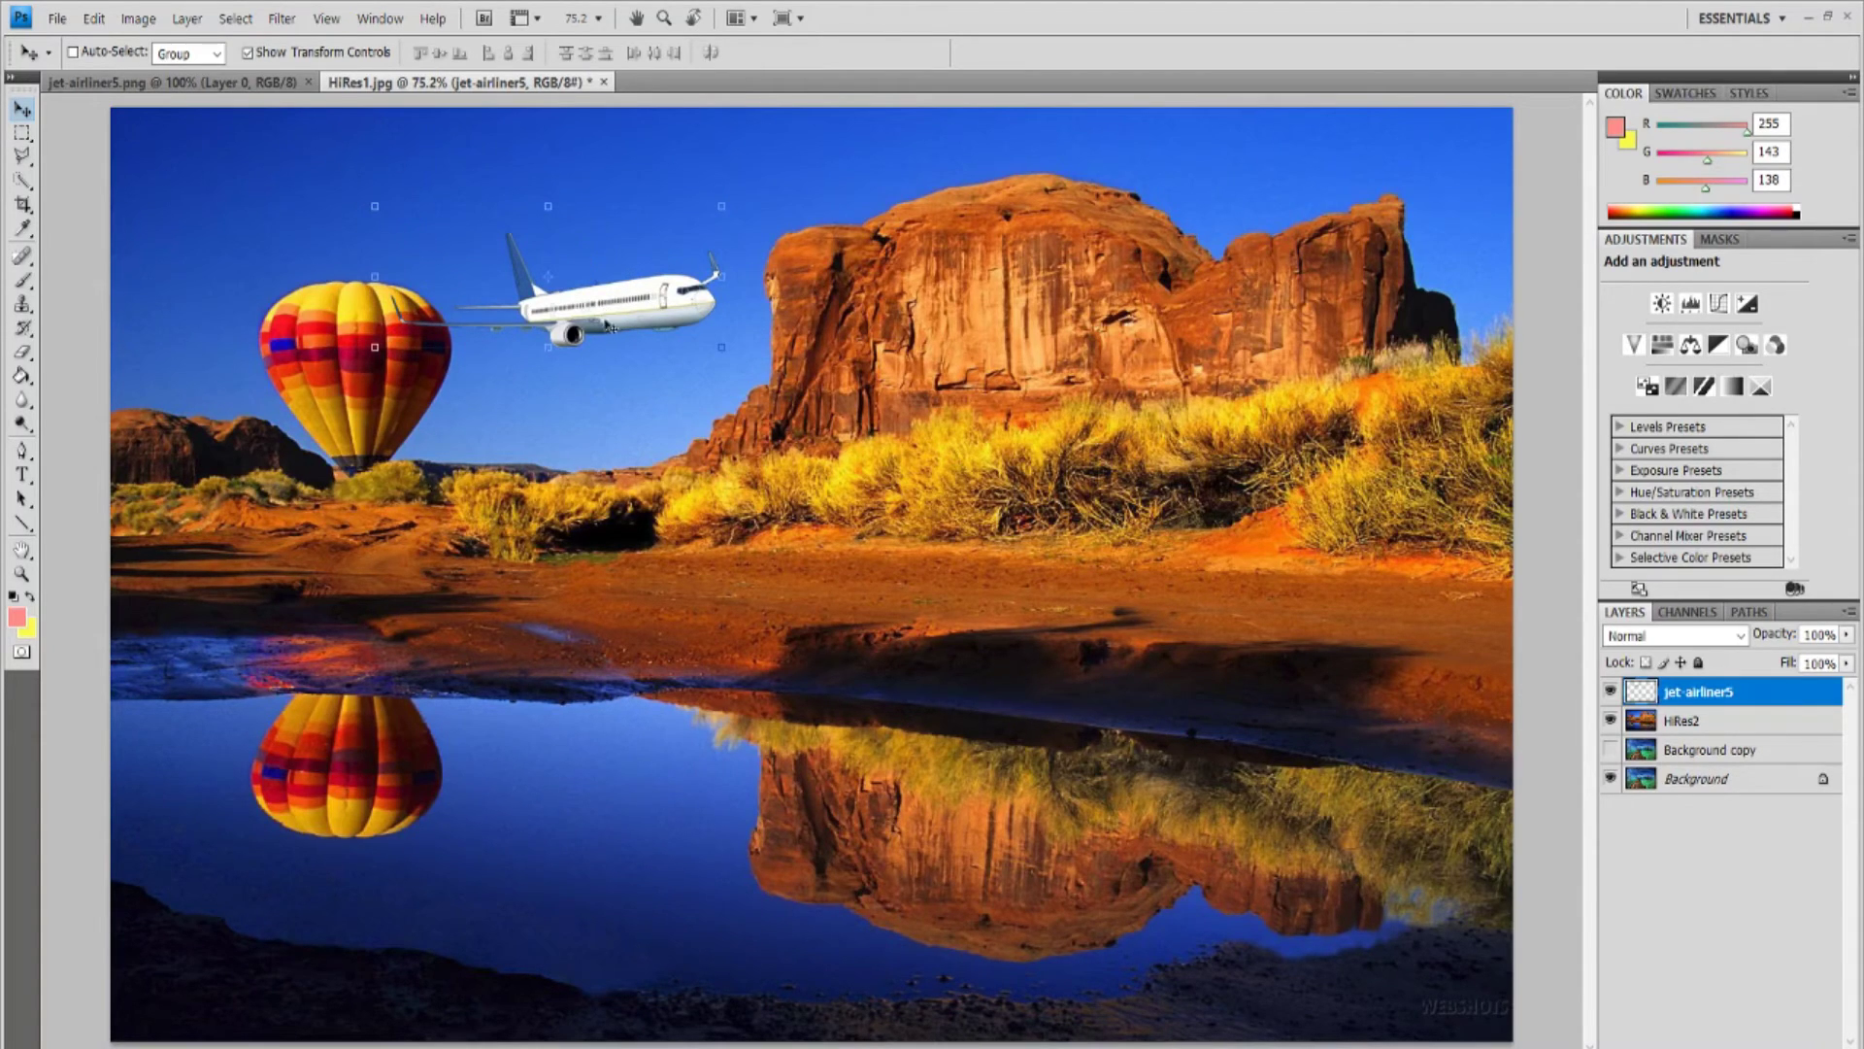
drag(597, 325, 653, 376)
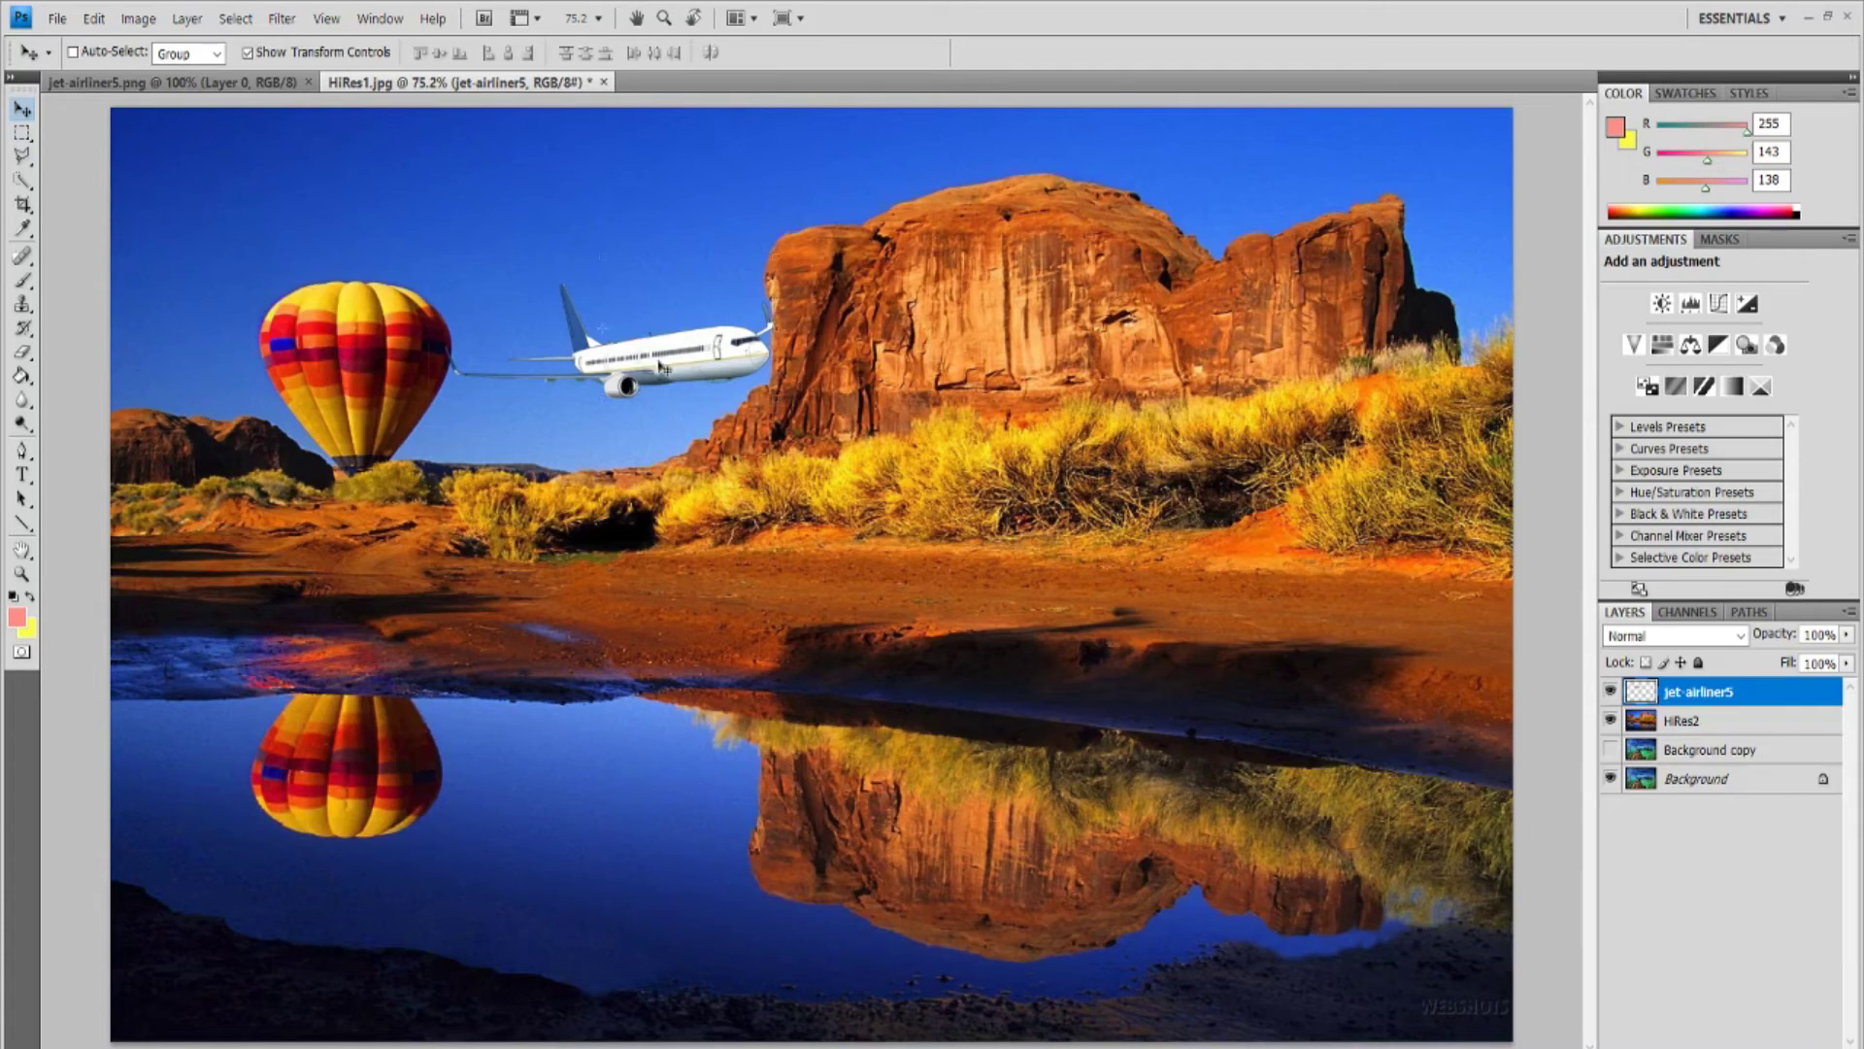
drag(659, 367, 668, 391)
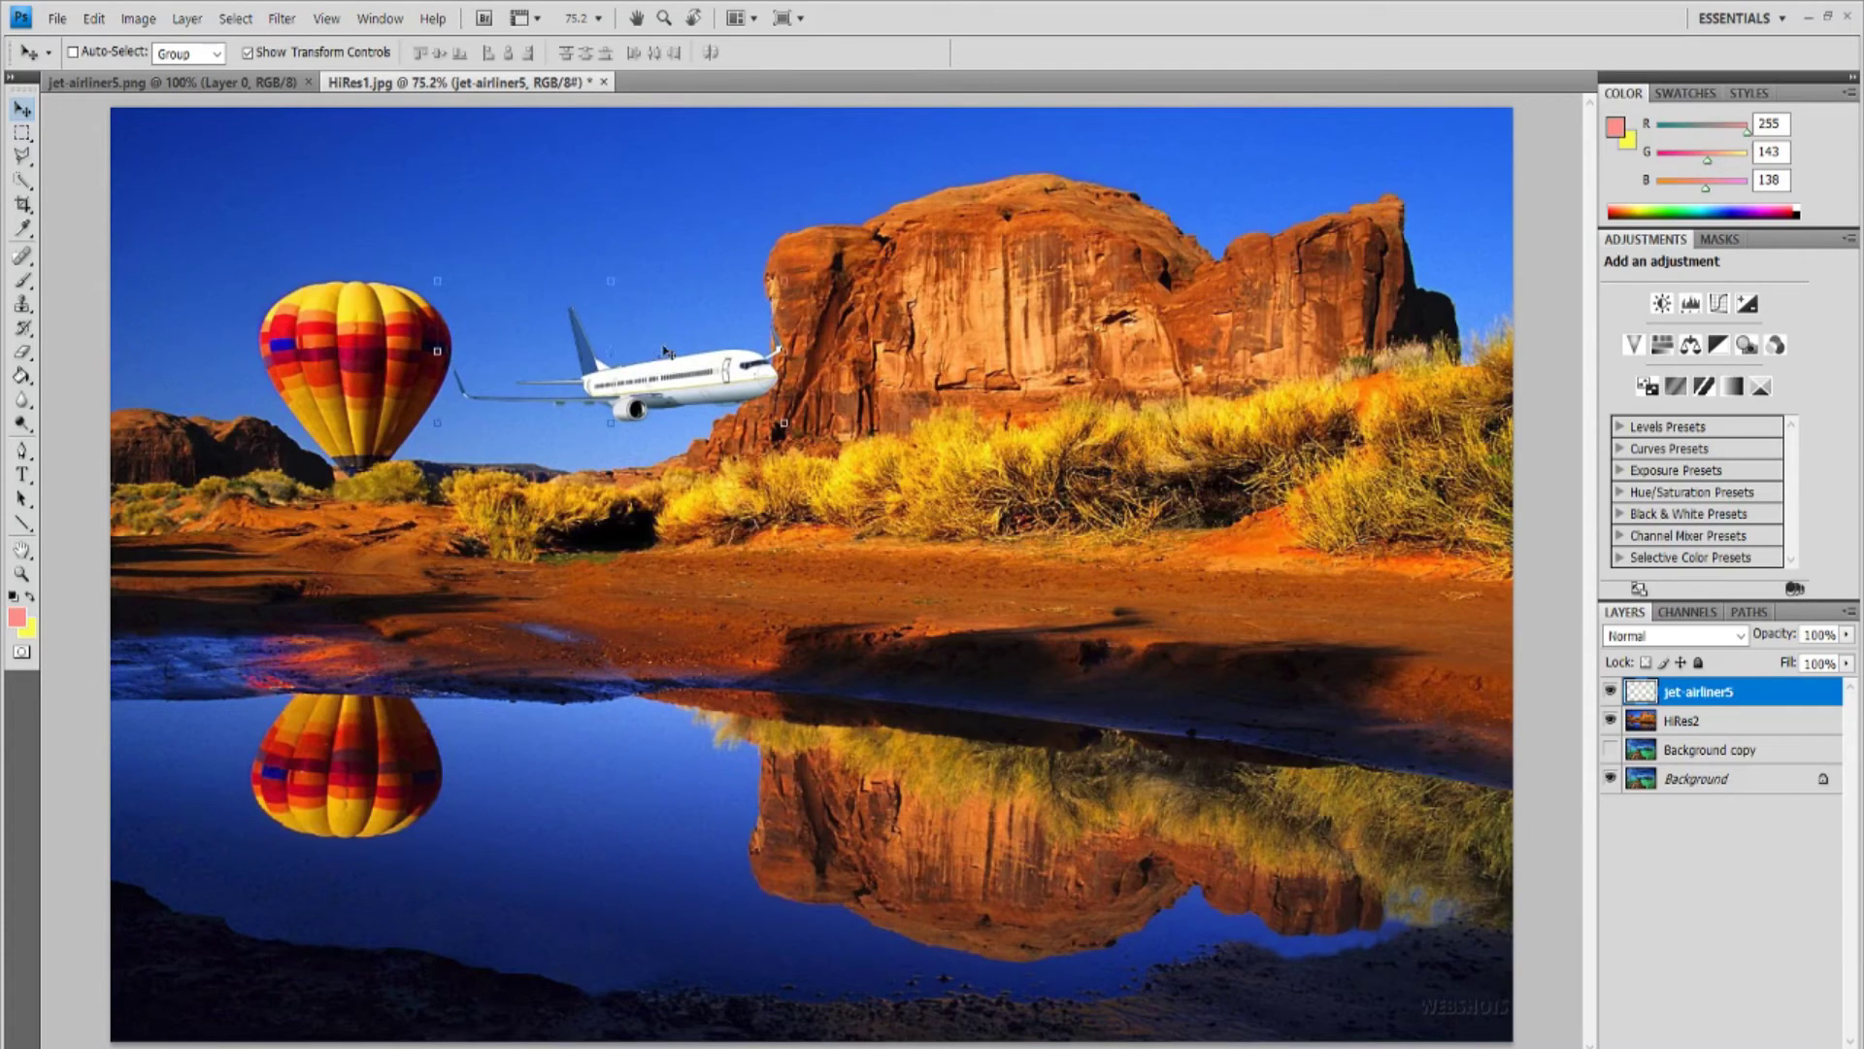
drag(668, 389, 350, 380)
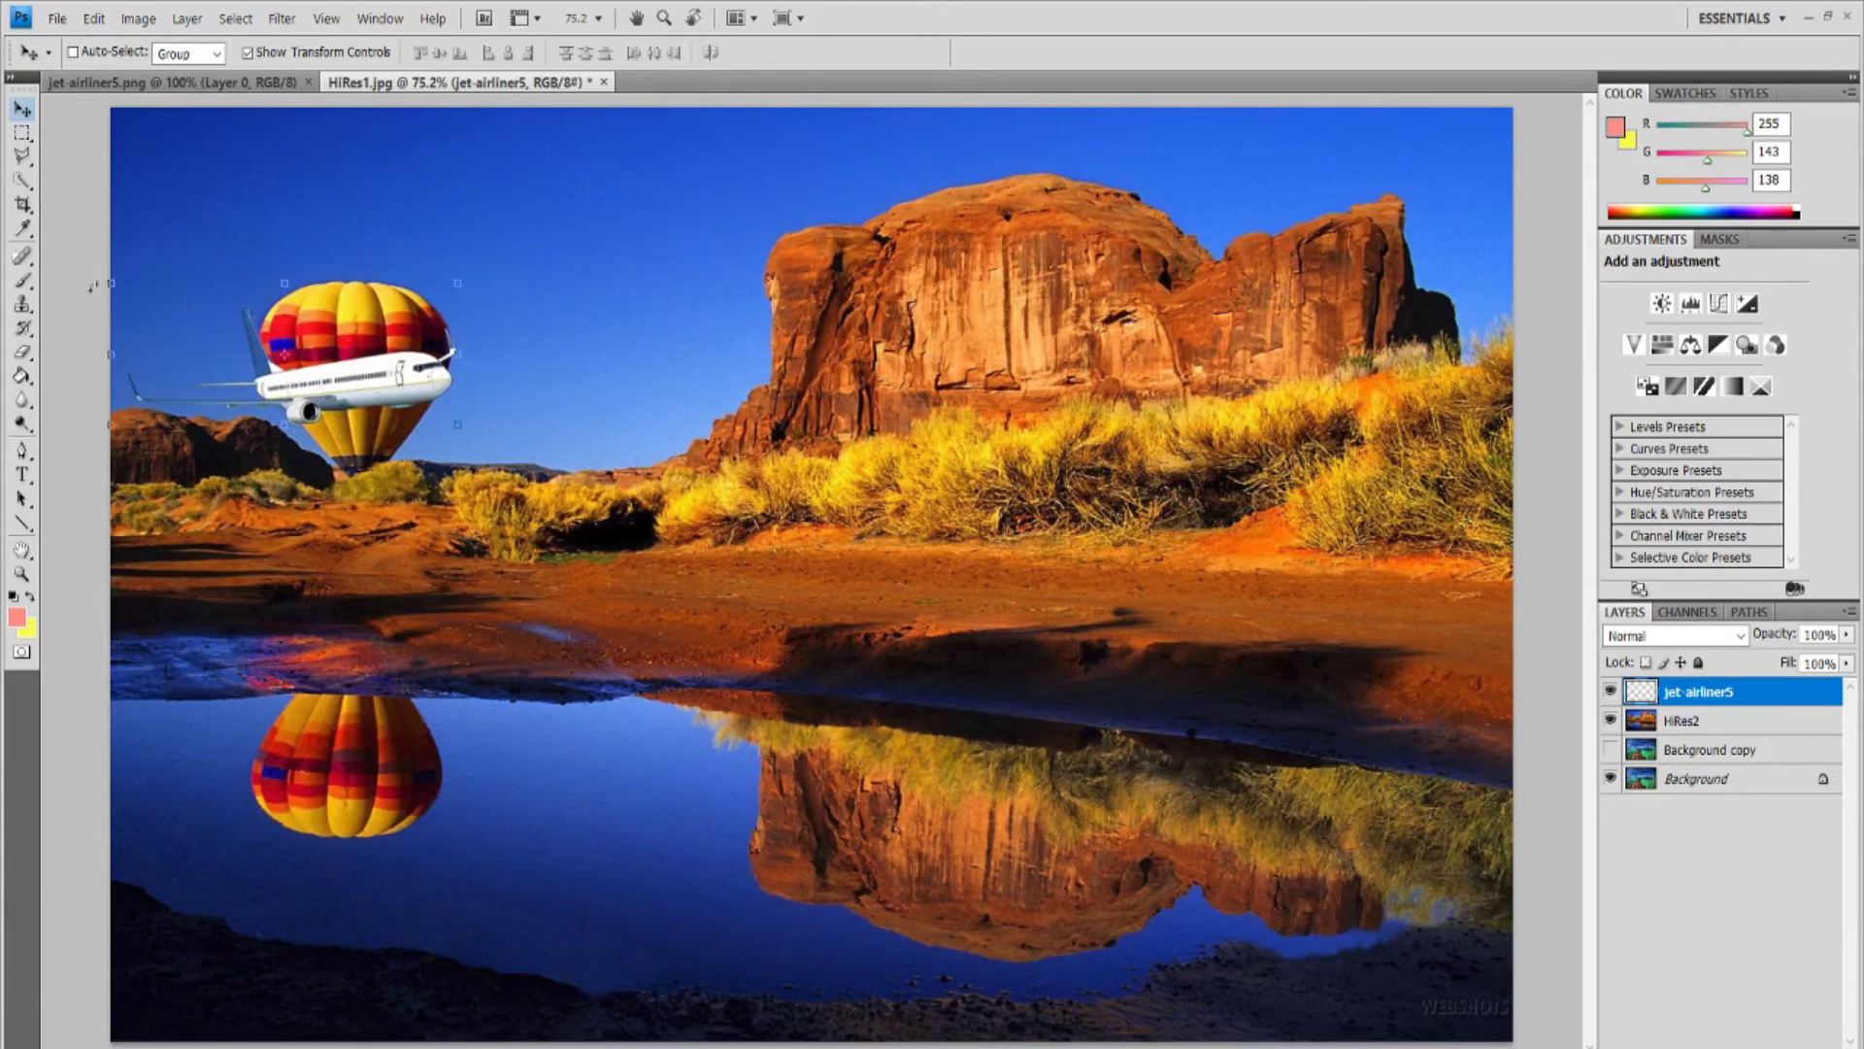
Step: Zoom in to 700% on the airliner and balloon
click(662, 19)
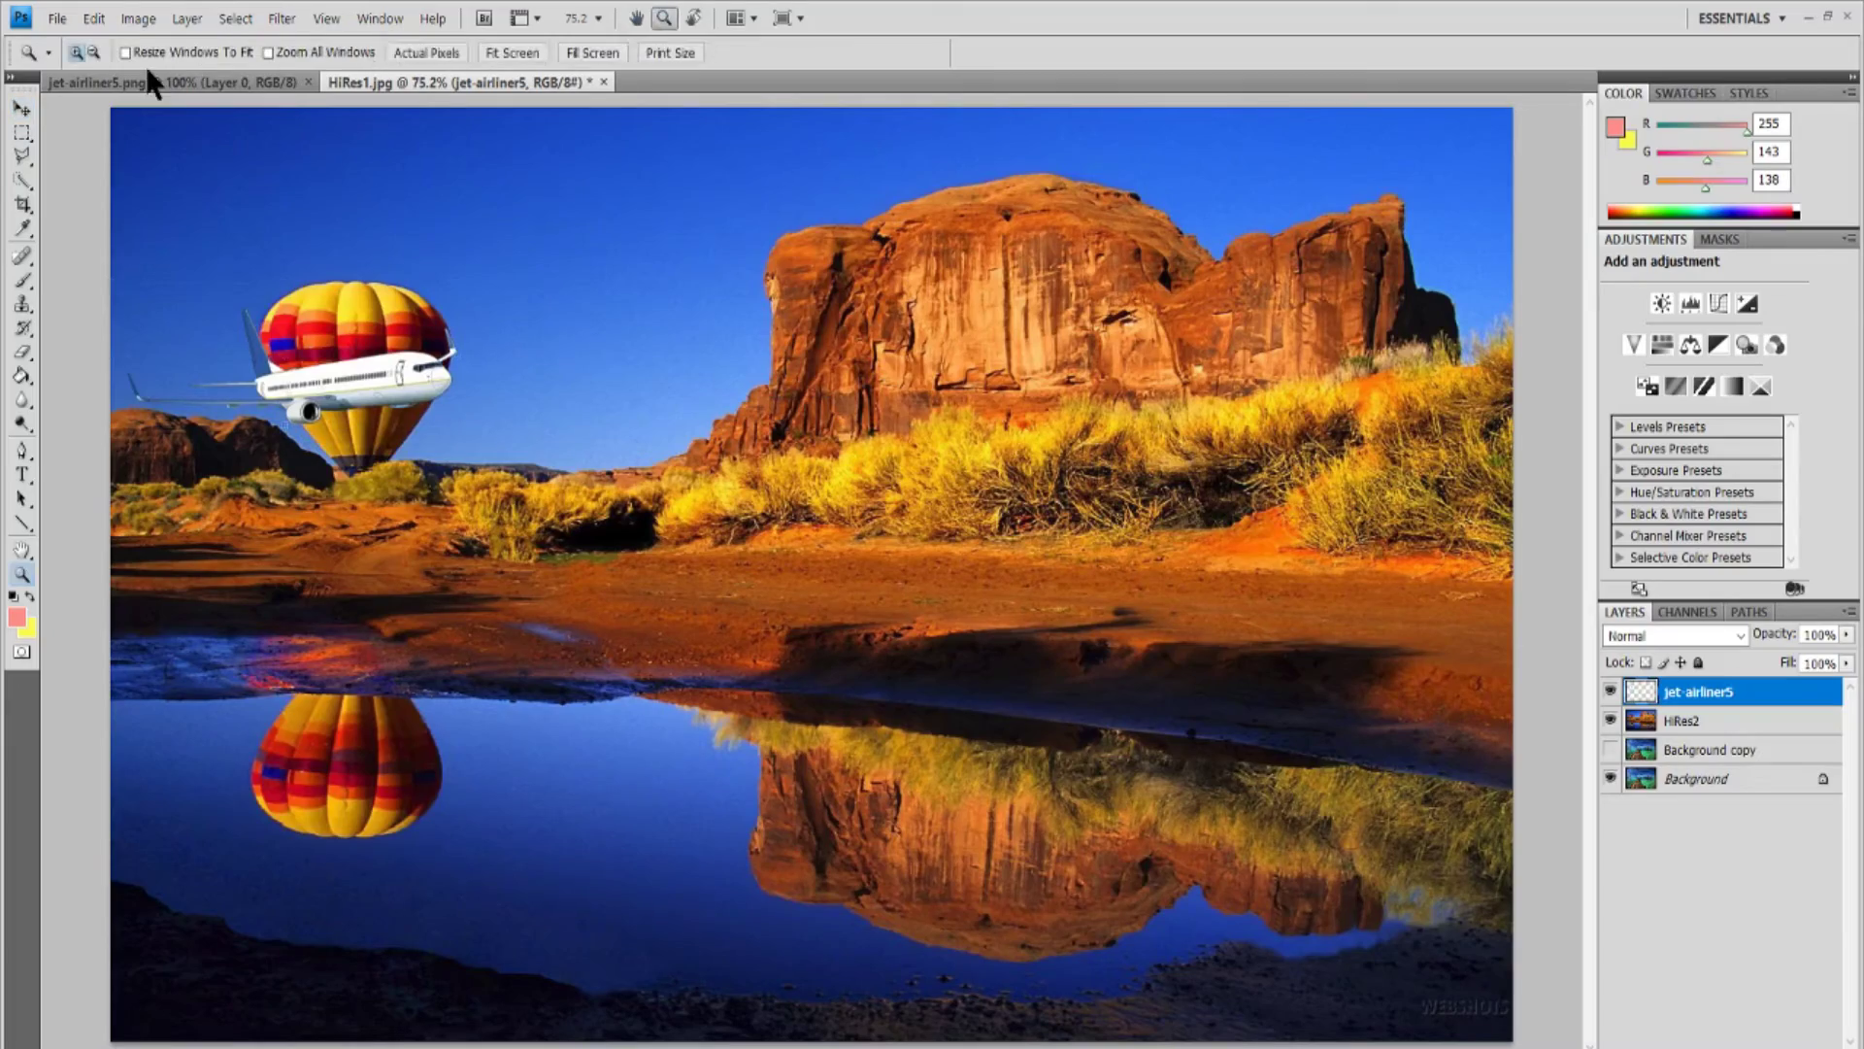
click(311, 370)
click(291, 369)
click(273, 370)
click(256, 370)
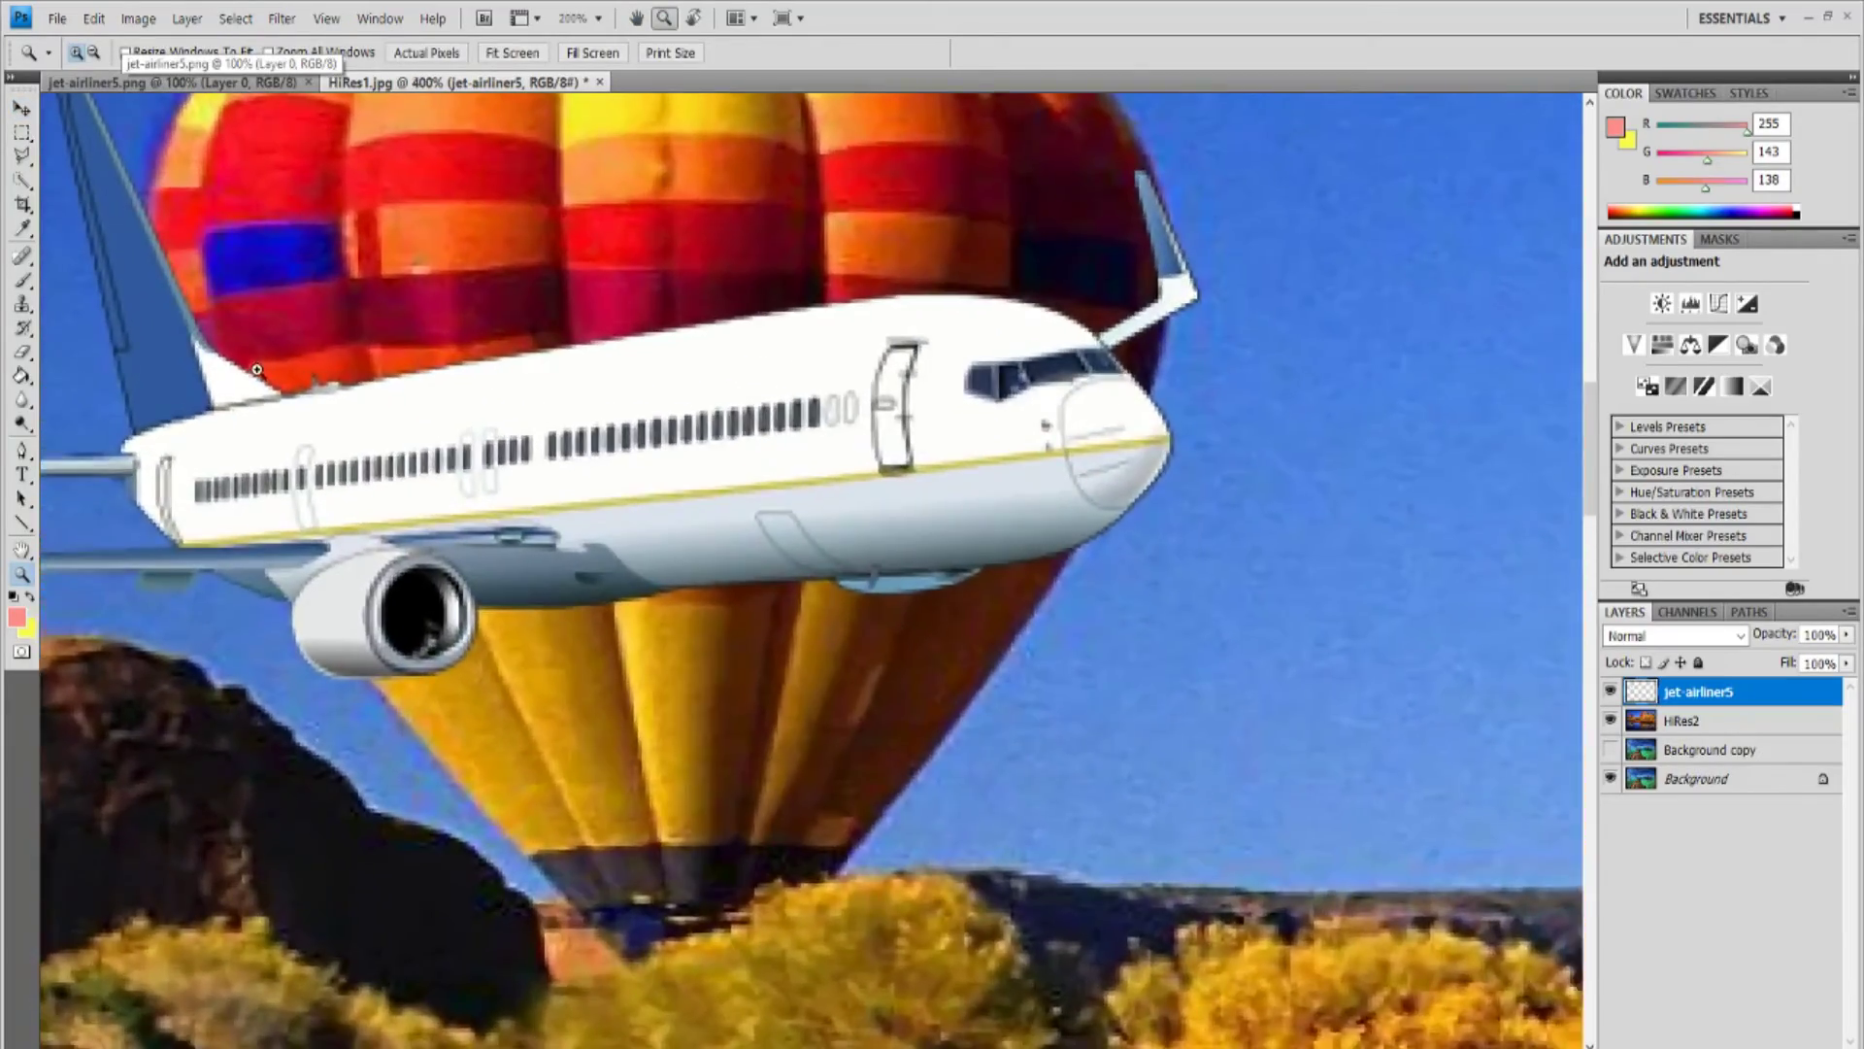
click(272, 379)
click(291, 389)
click(327, 401)
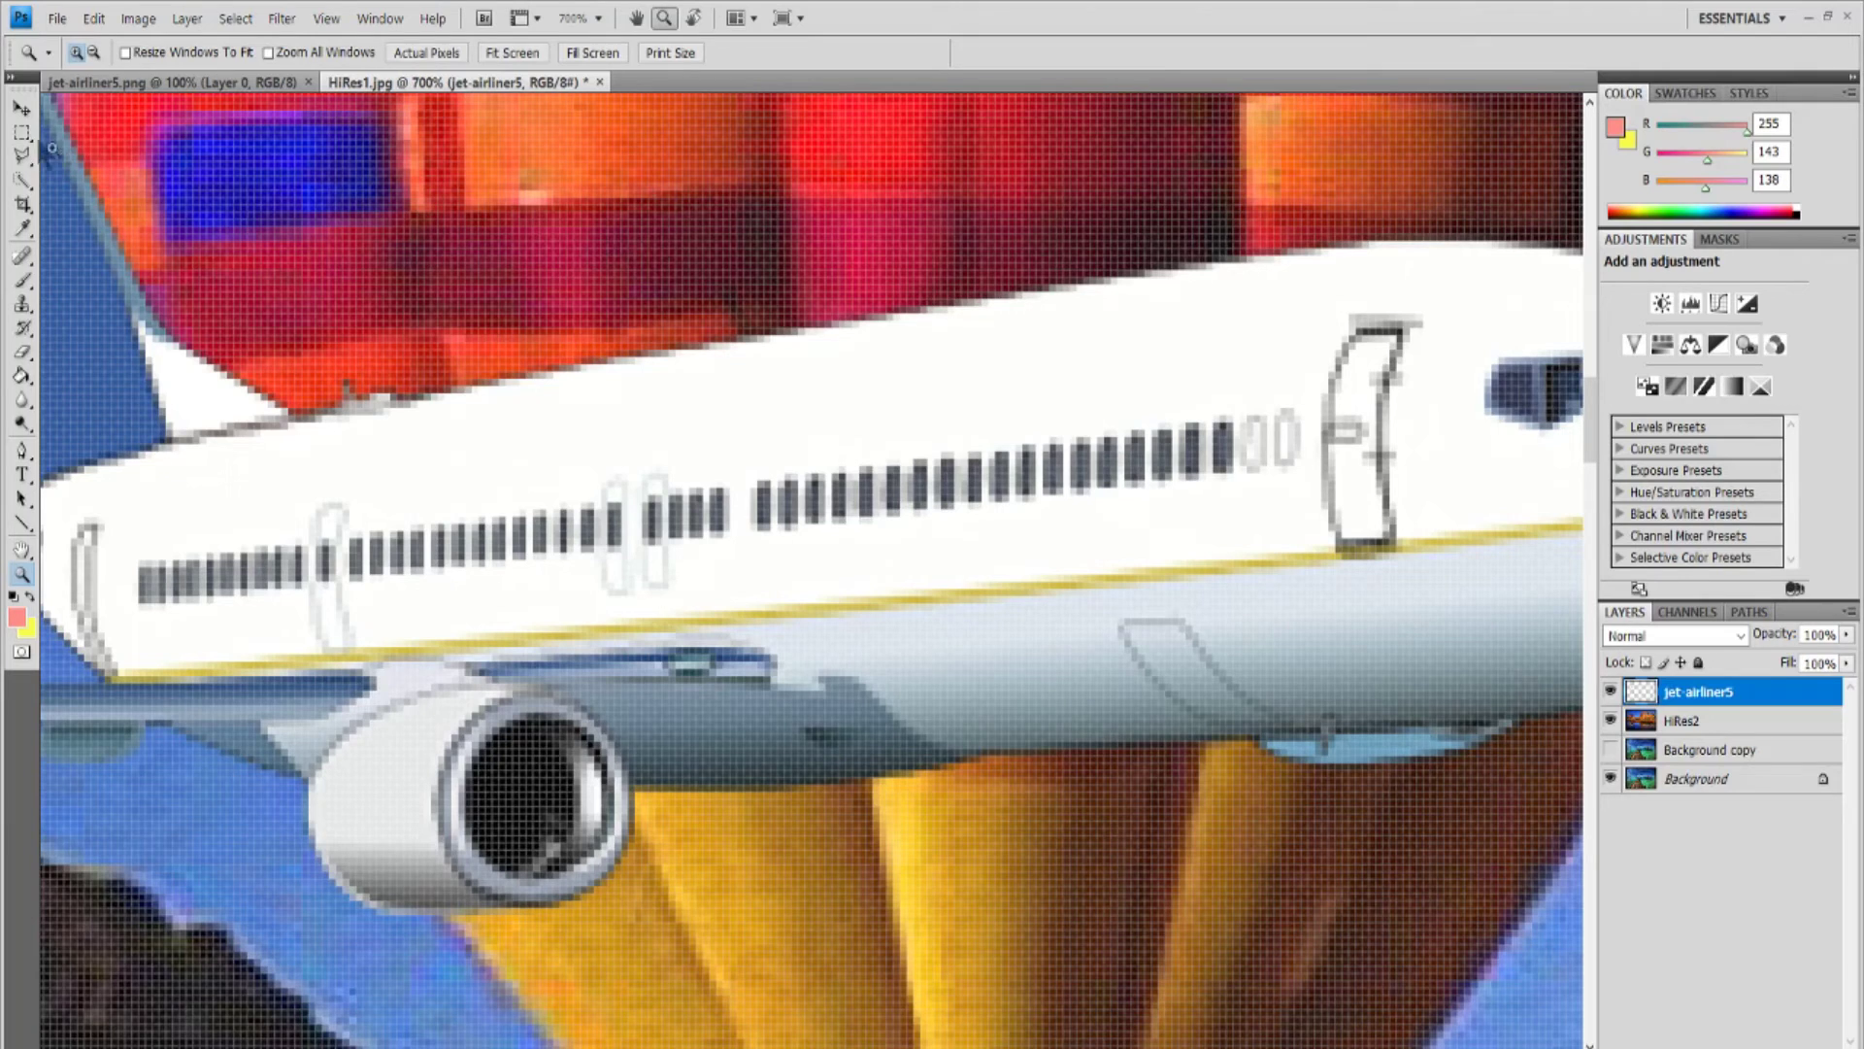
Step: Nudge the airliner layer with small drags and the Down arrow until it sits over the stripes
click(21, 117)
drag(492, 433, 631, 490)
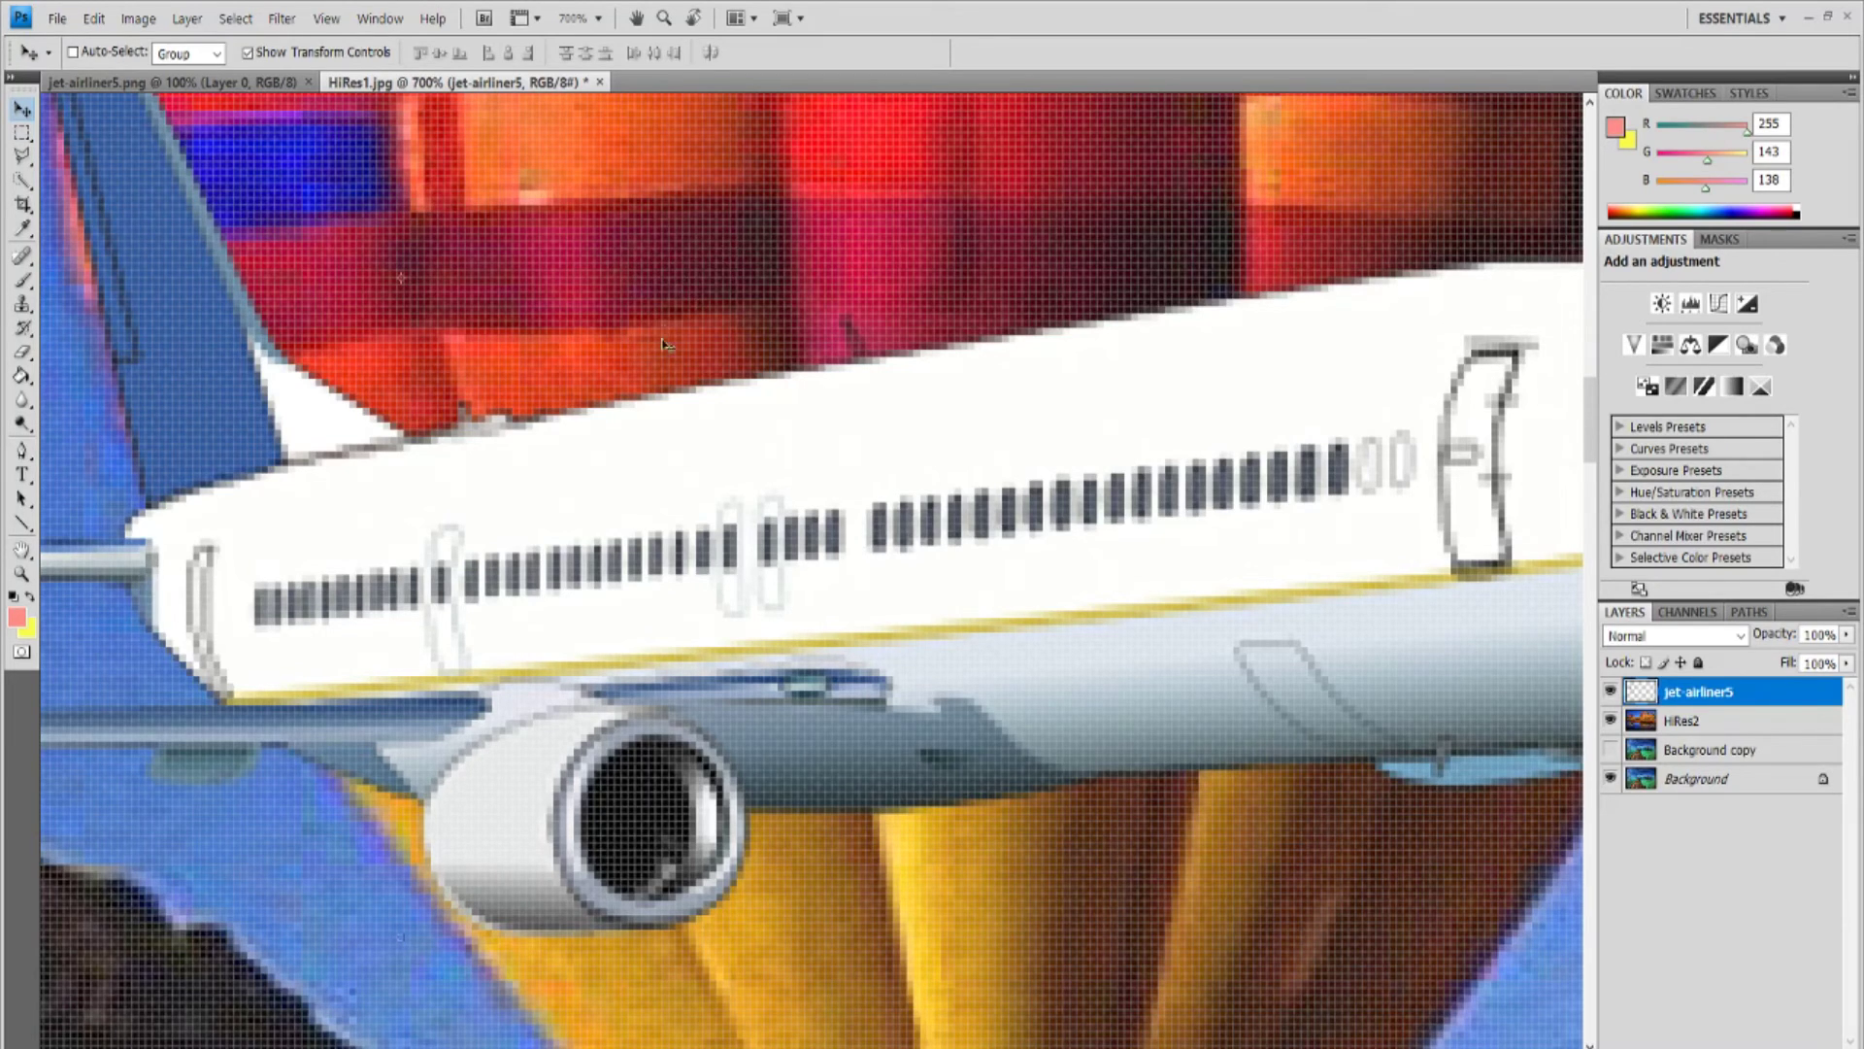
drag(686, 511, 720, 486)
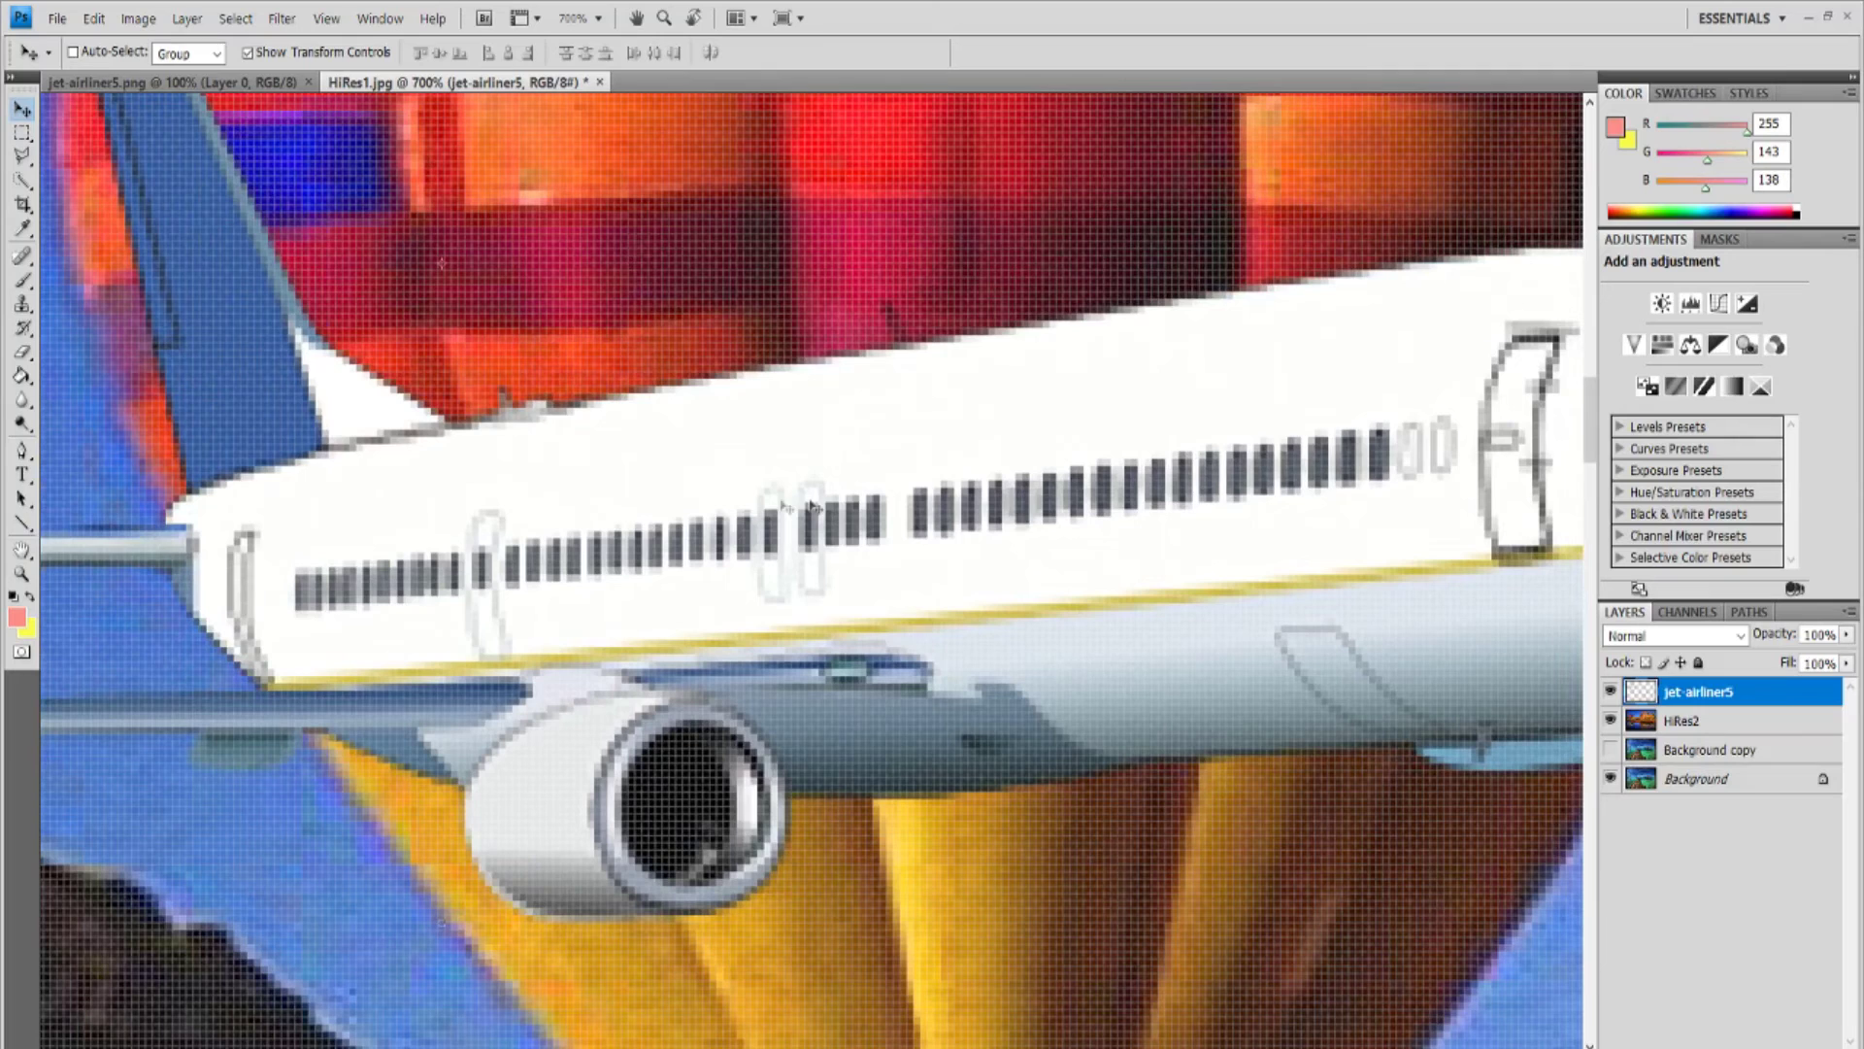
mouse_move(753, 547)
mouse_down()
mouse_move(807, 552)
mouse_move(732, 546)
mouse_up()
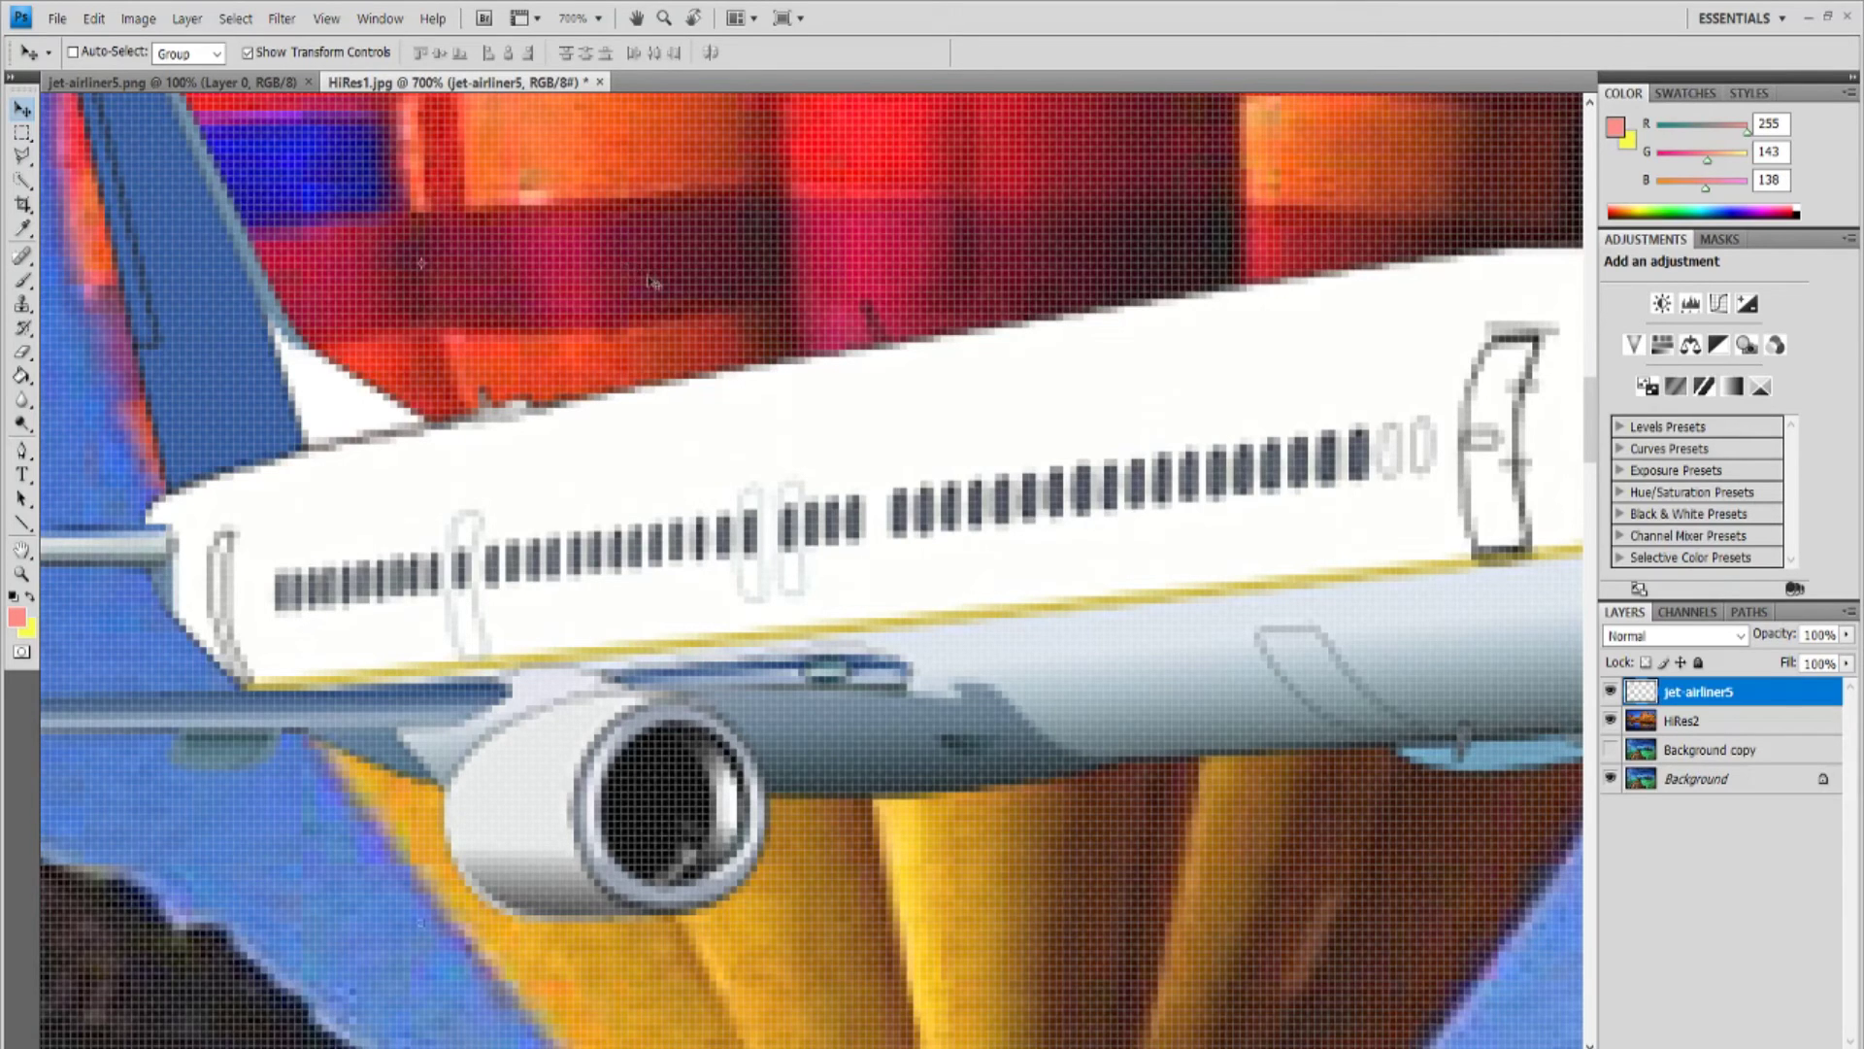
drag(733, 449, 773, 431)
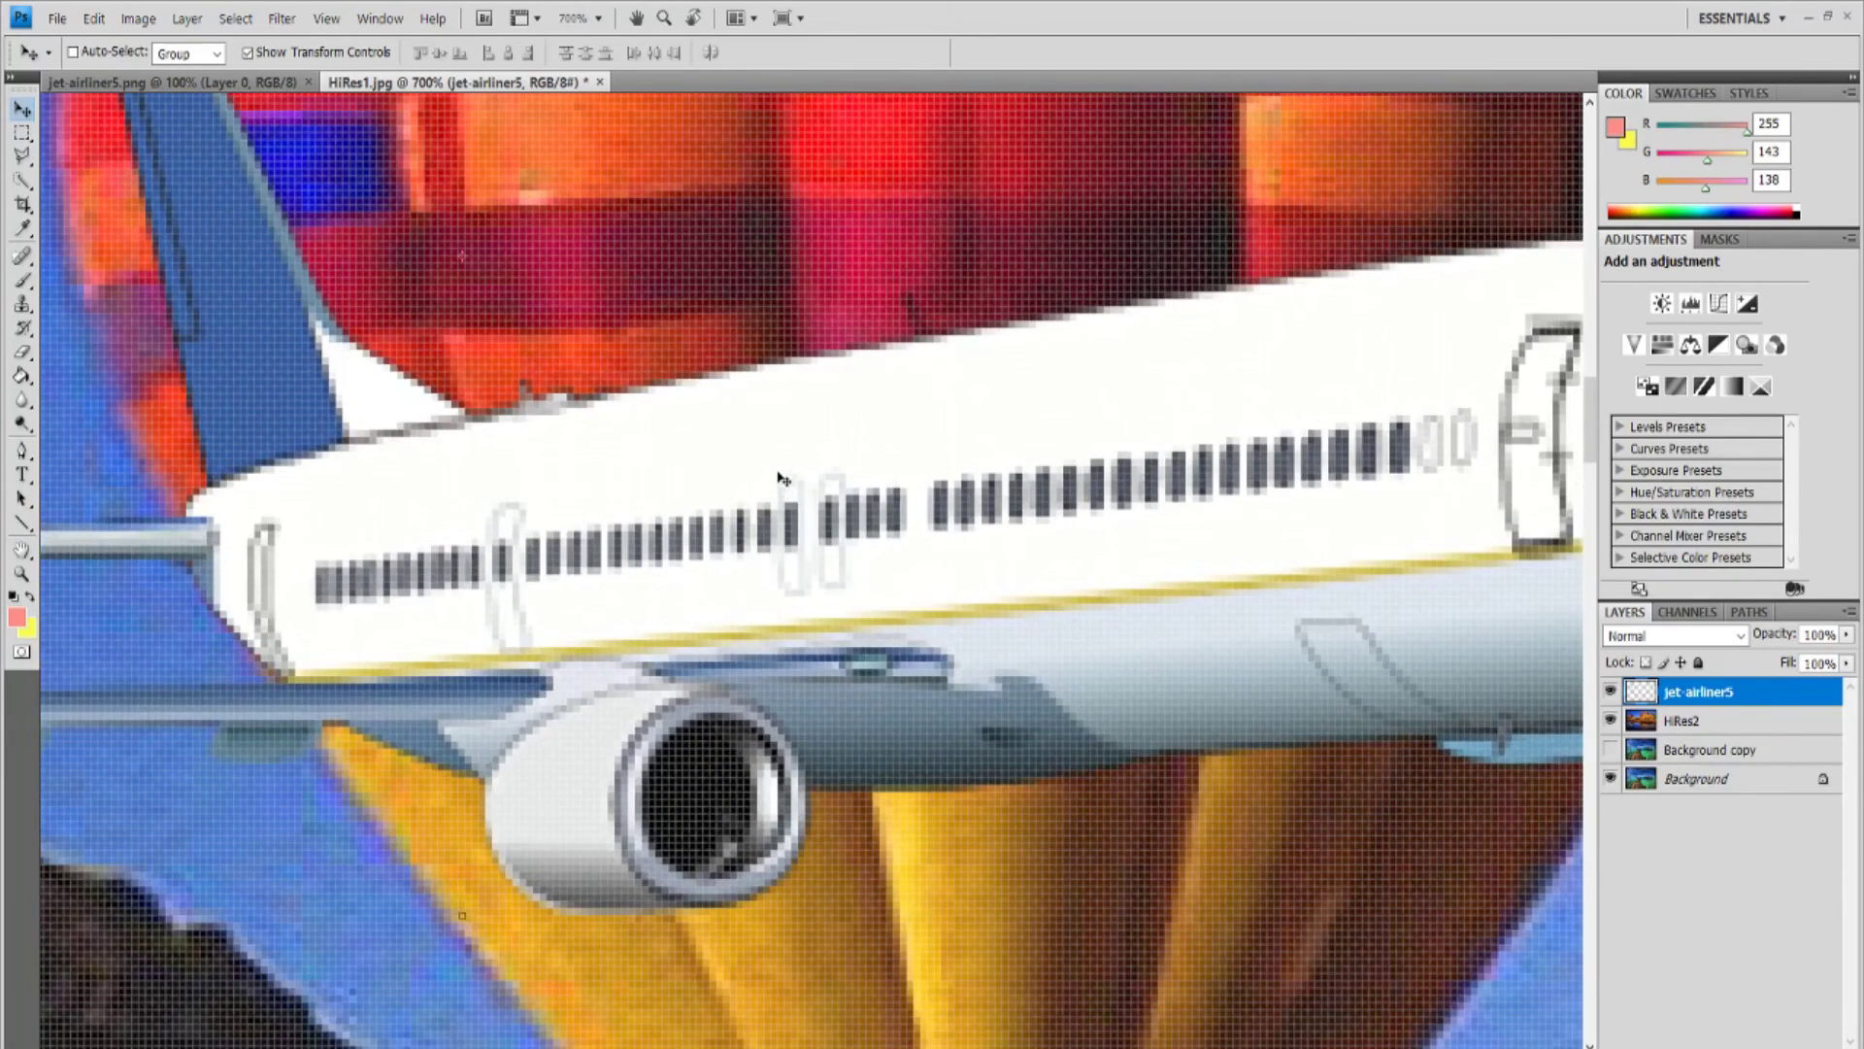
mouse_move(783, 487)
mouse_down()
mouse_move(832, 466)
mouse_move(809, 477)
mouse_up()
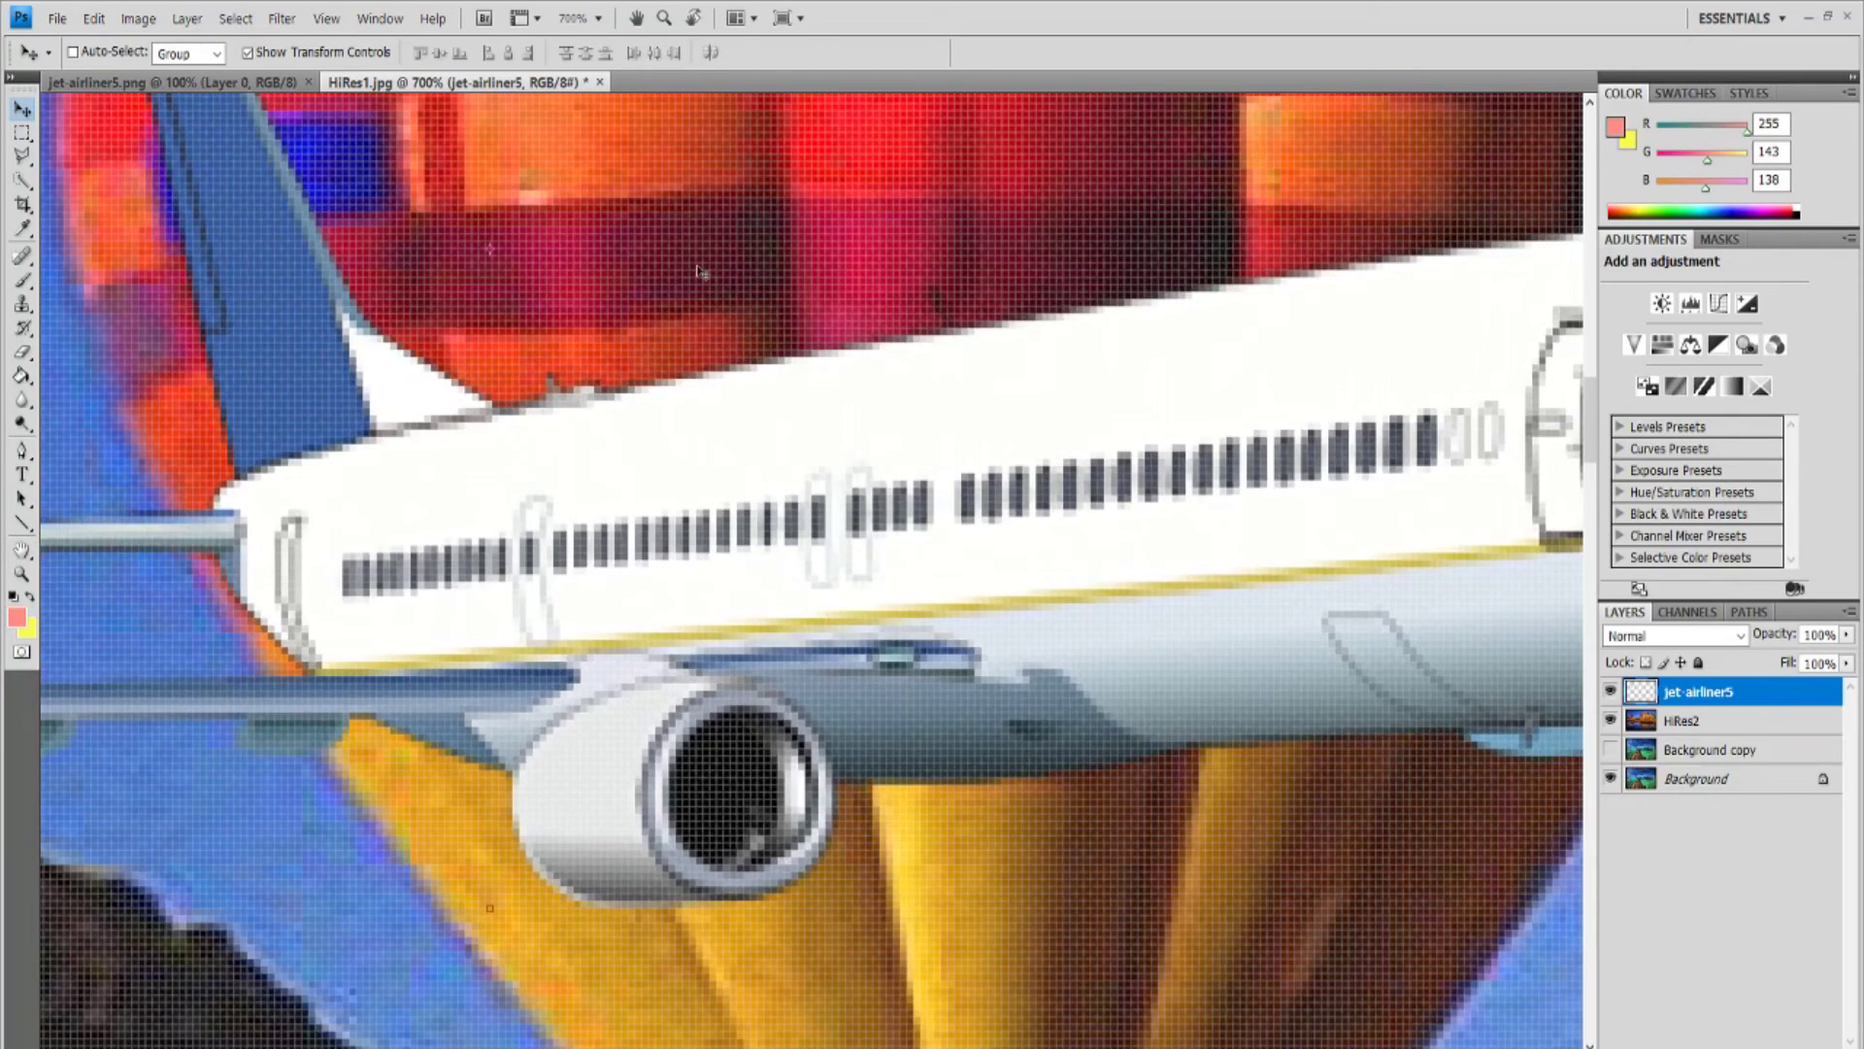
key(Down)
key(Down)
key(Down)
key(Down)
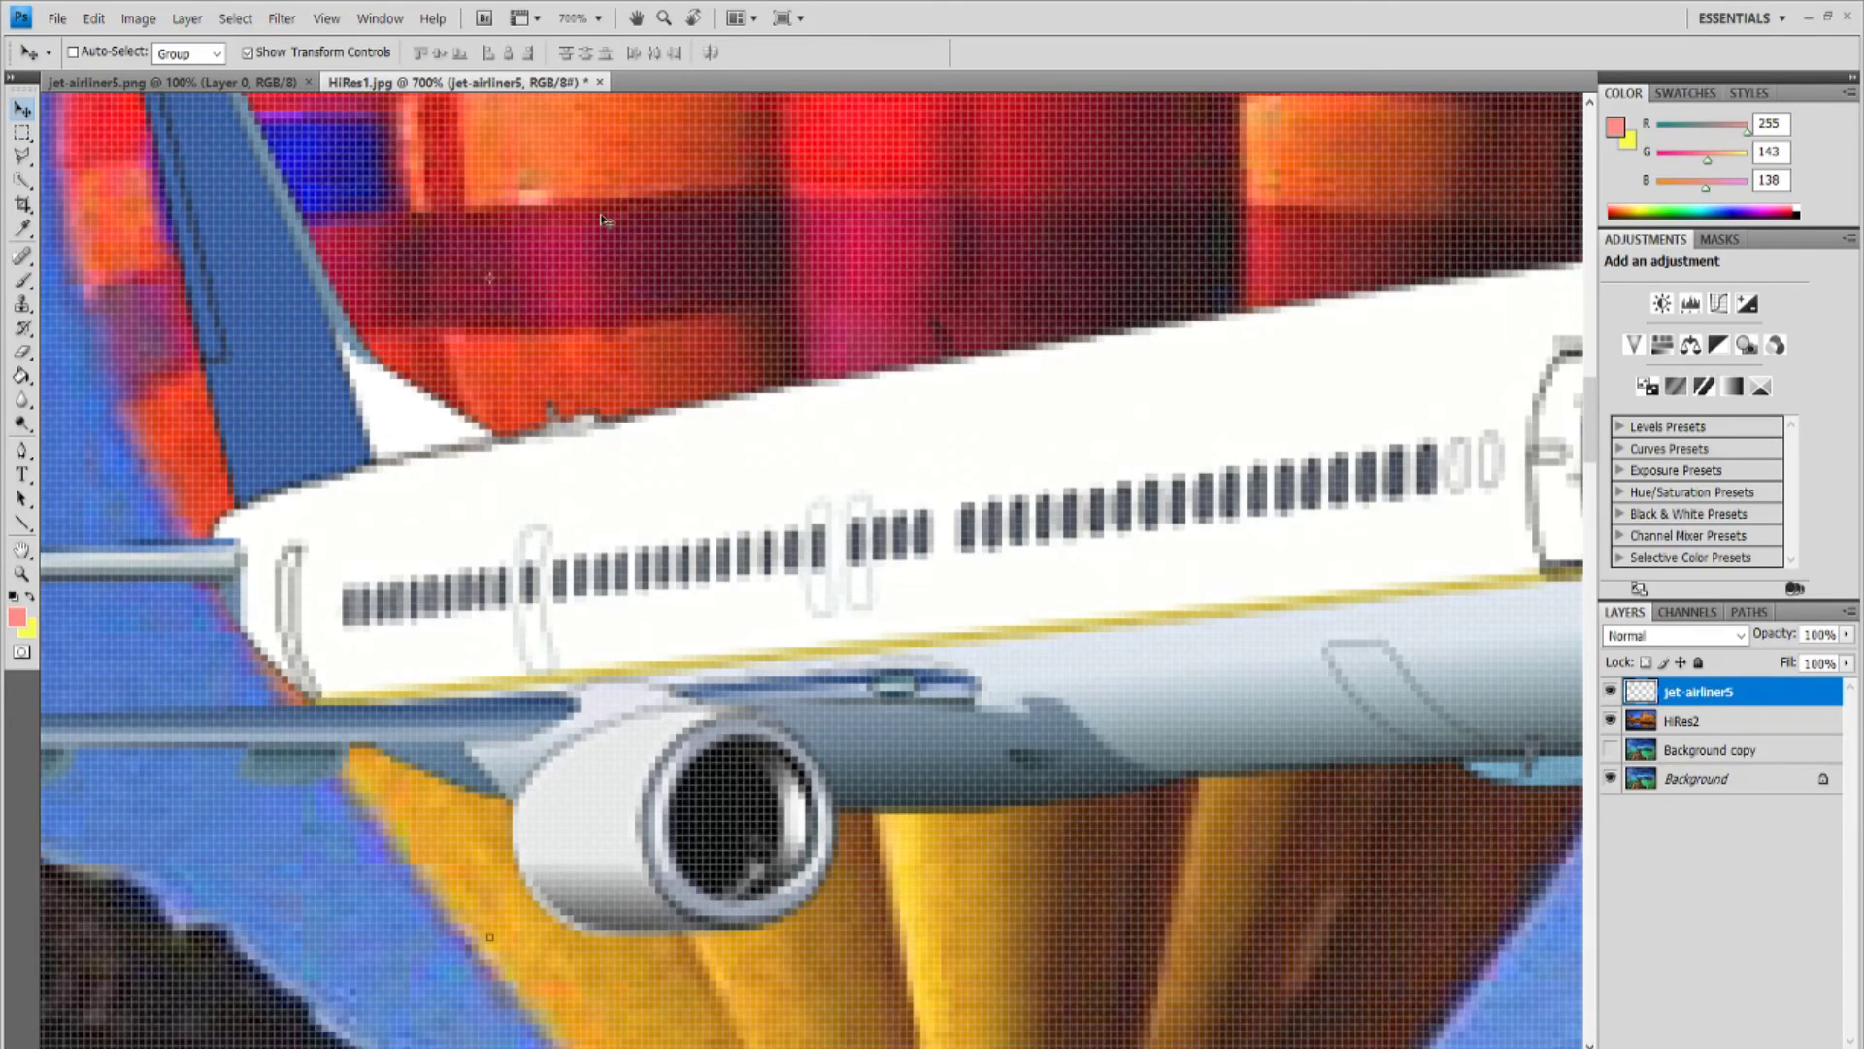
Step: Fit the scene on screen and drag the airliner up into the sky between balloon and rock
click(663, 18)
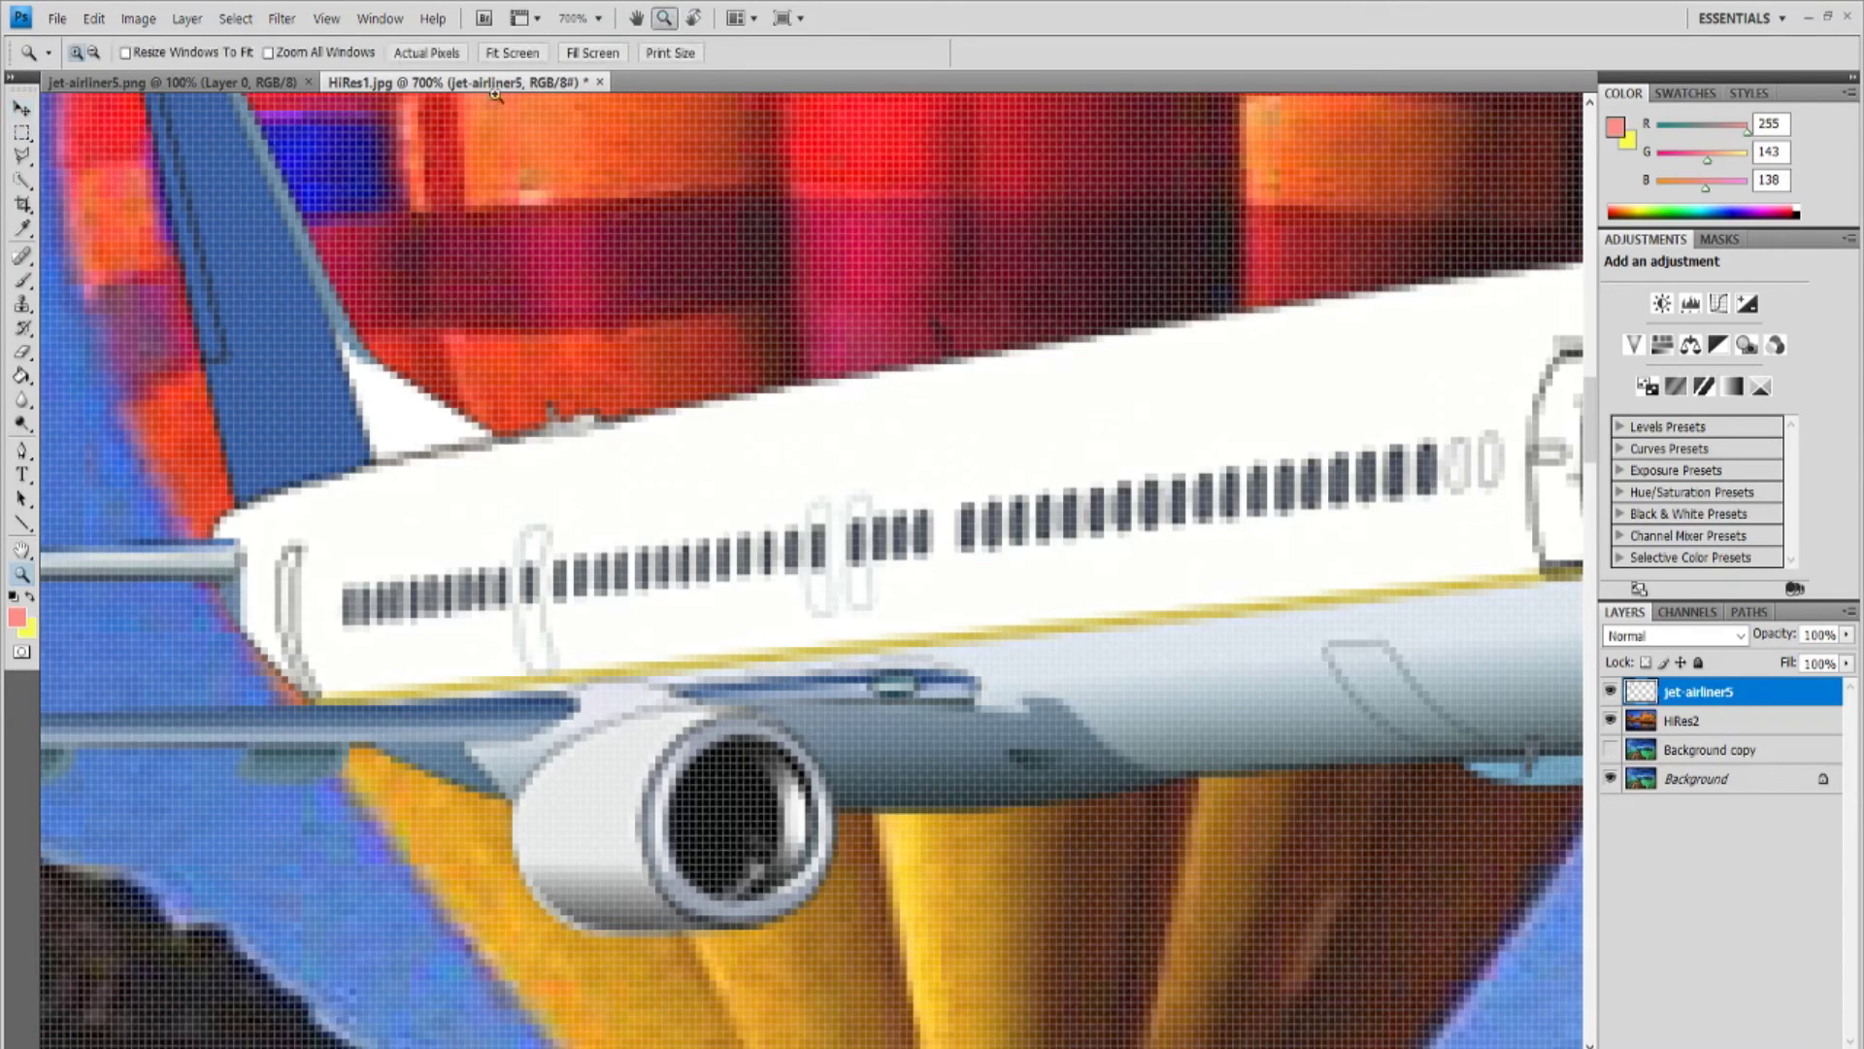
click(506, 52)
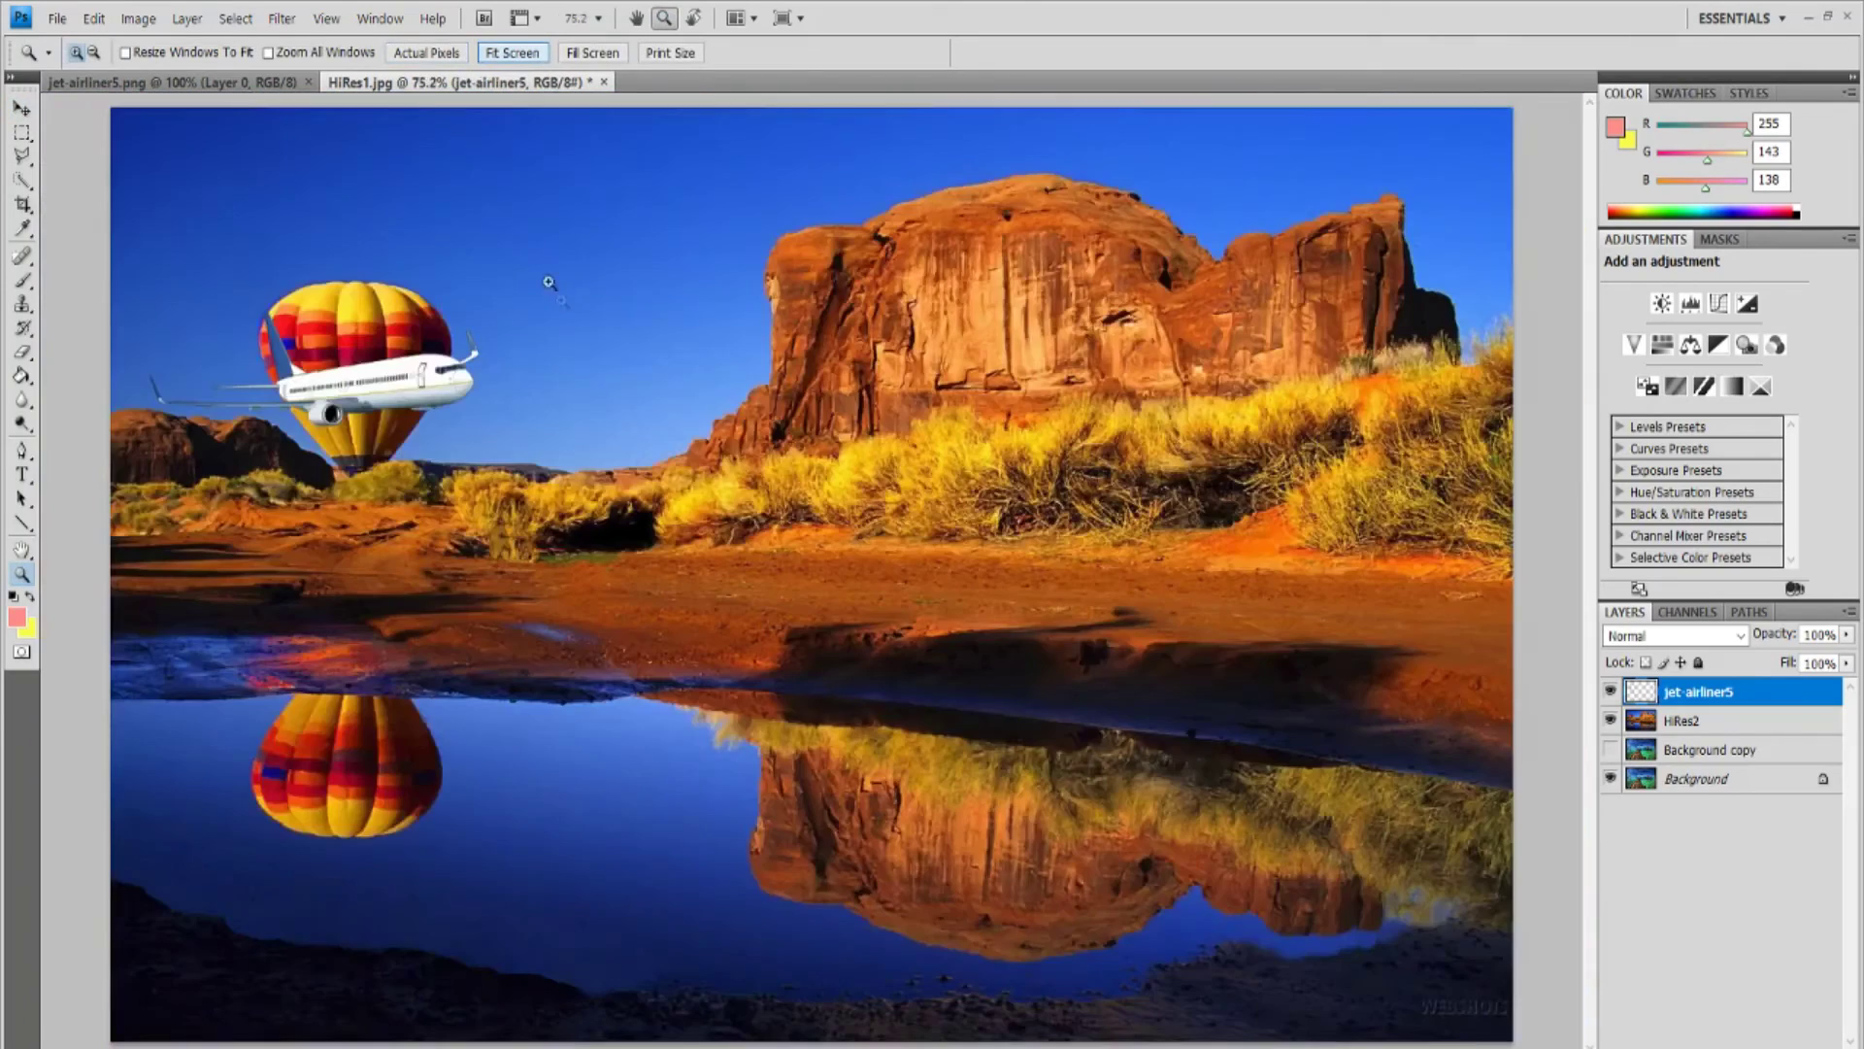
click(22, 108)
drag(345, 388, 591, 250)
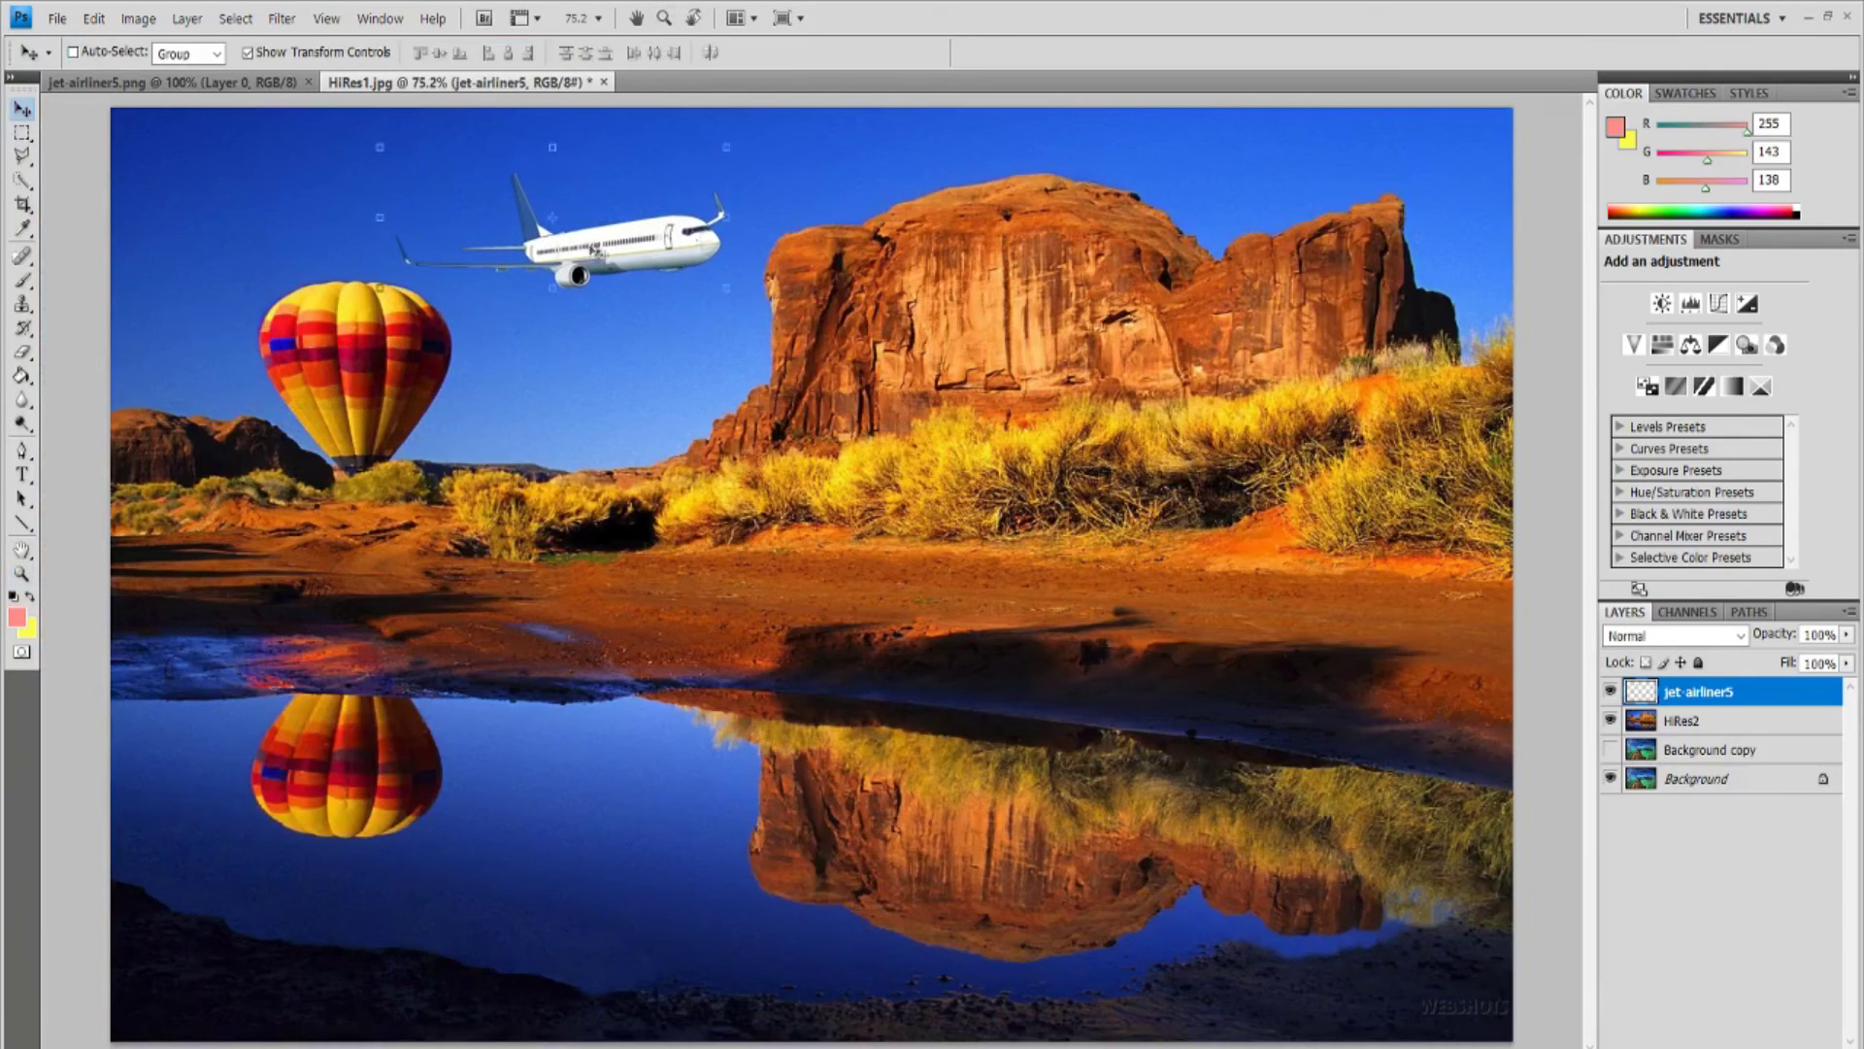
drag(638, 269, 630, 268)
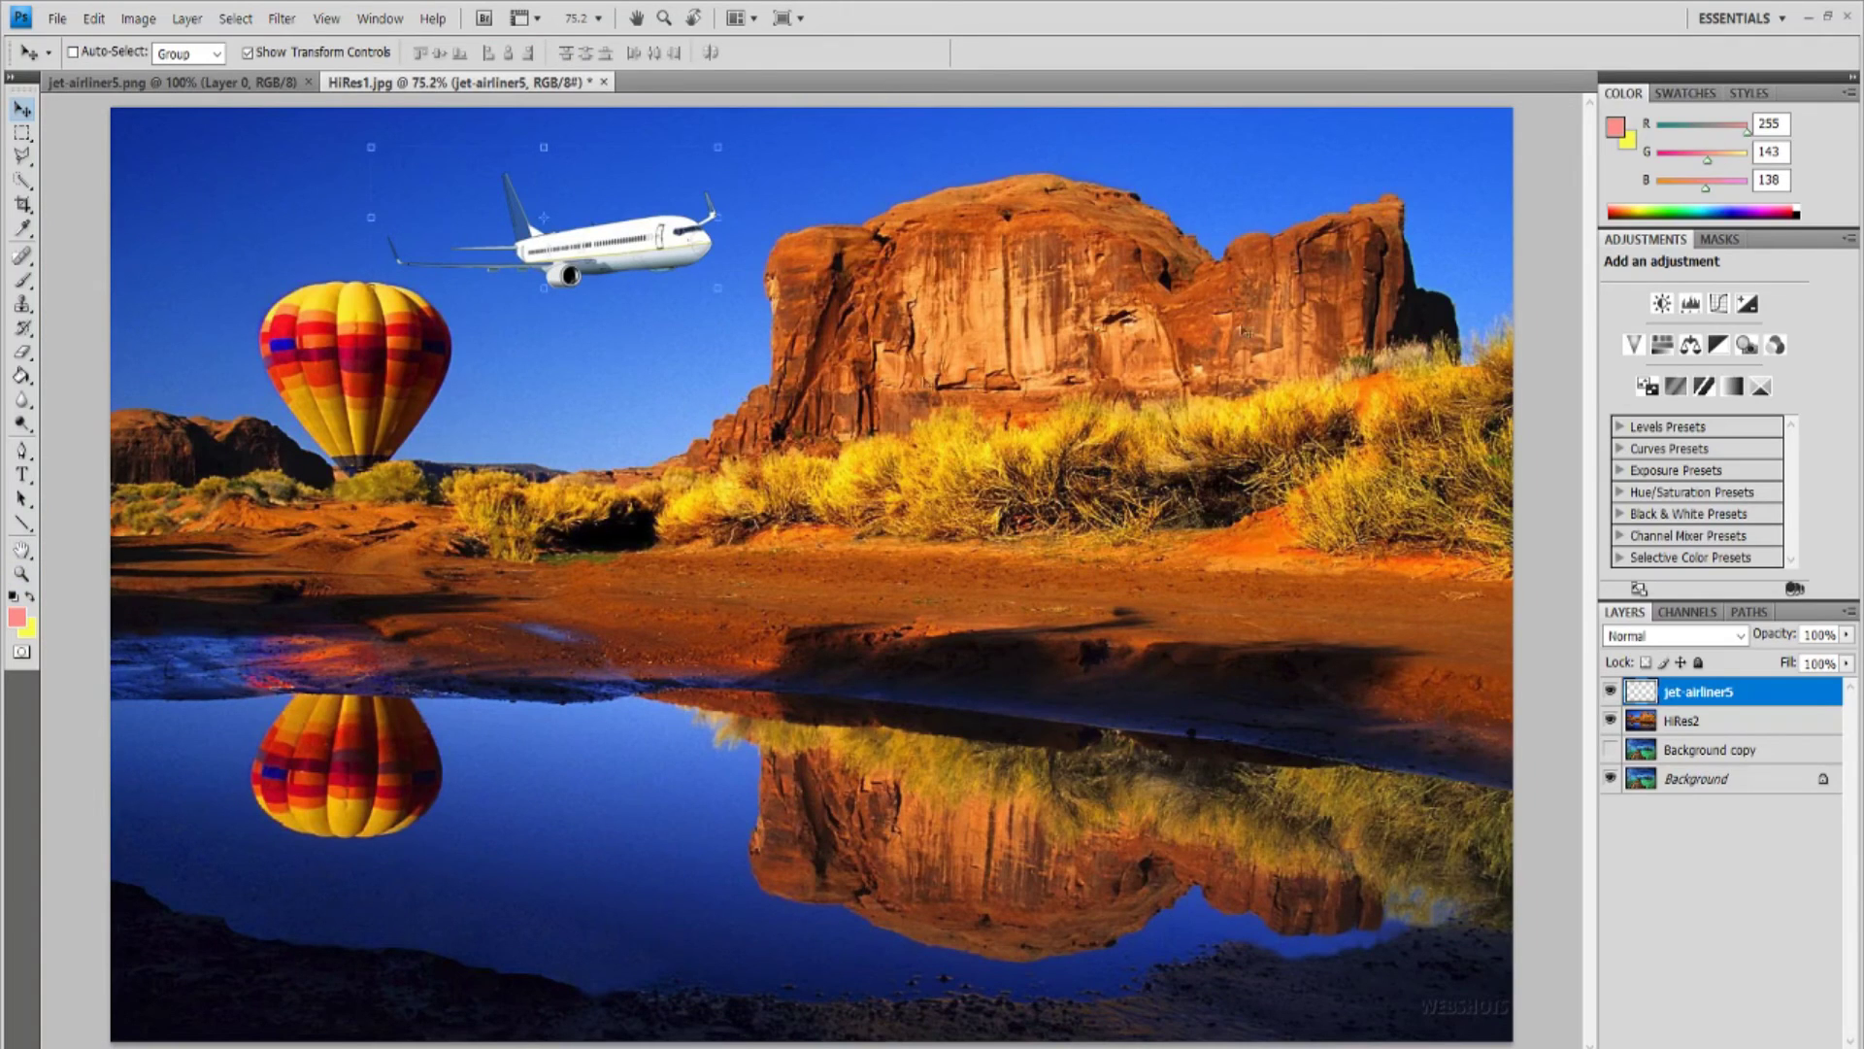
key(alt+Tab)
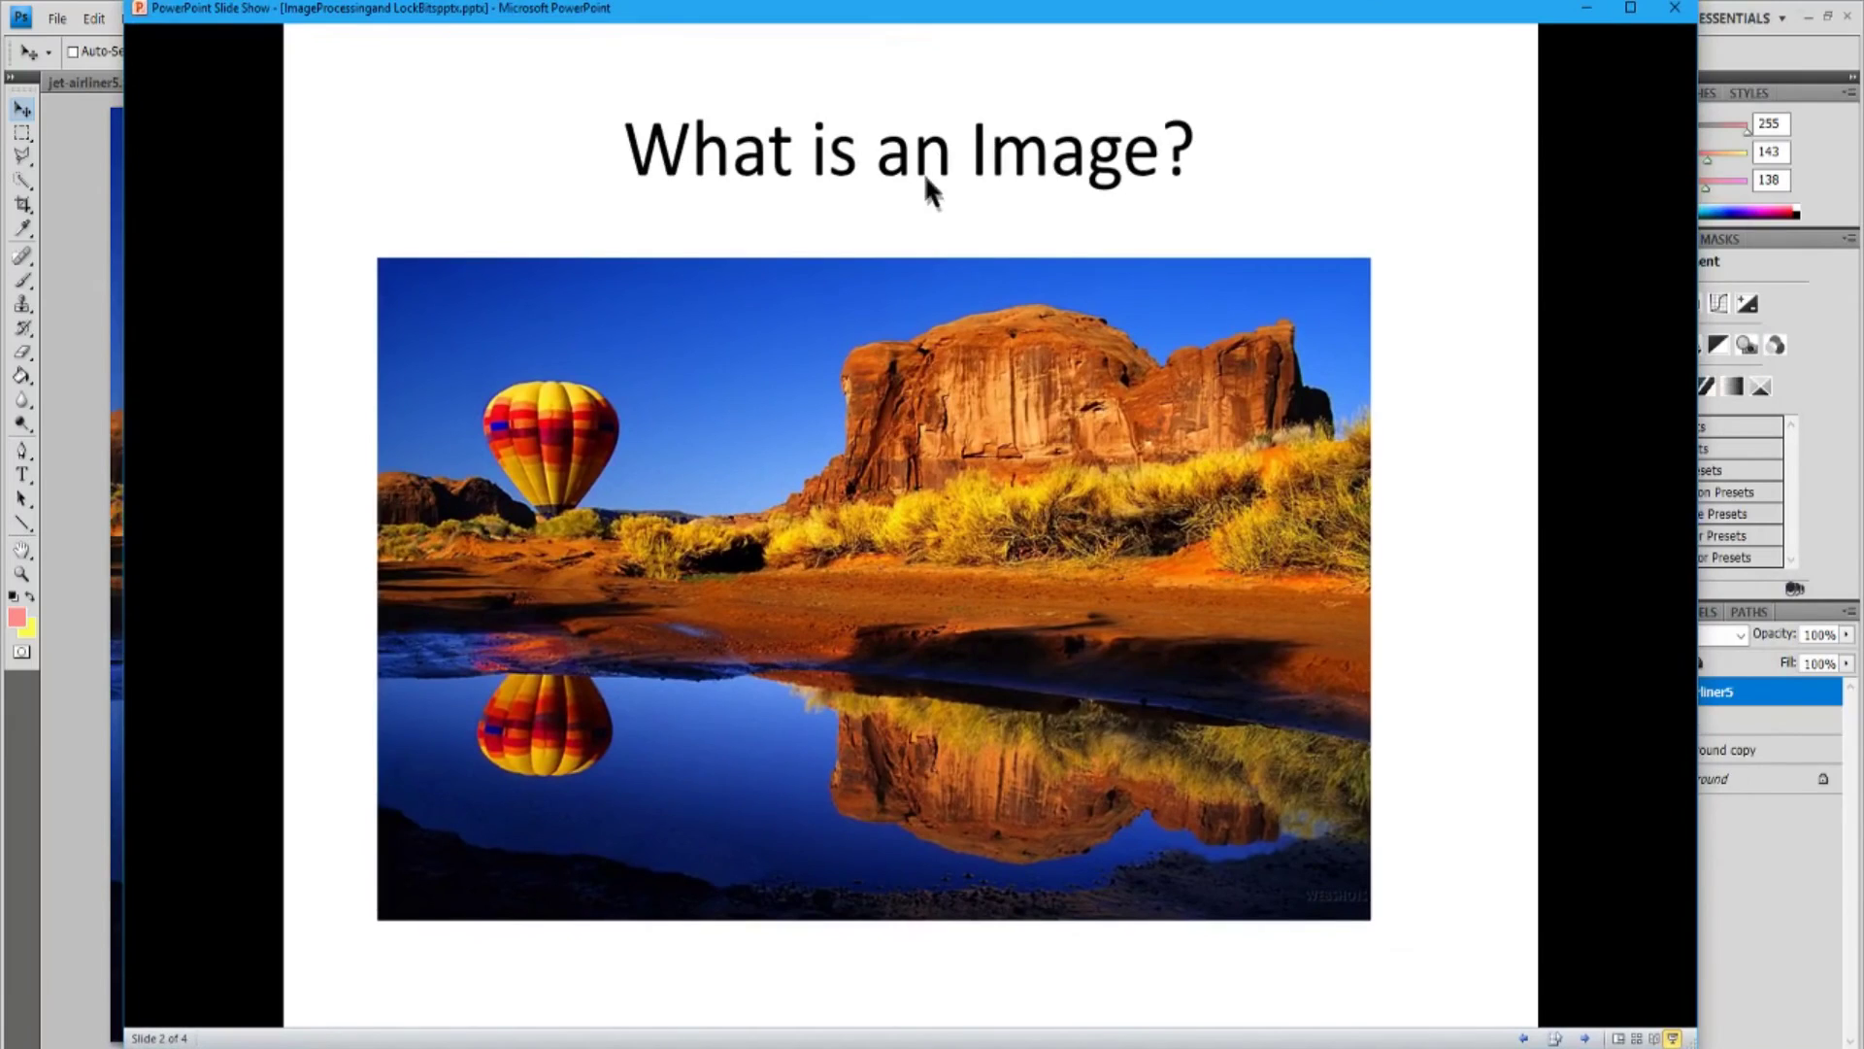
Step: Advance to the Images slide, then to slide 4's Form1, FileOperations and ImageManipulation diagram
click(923, 173)
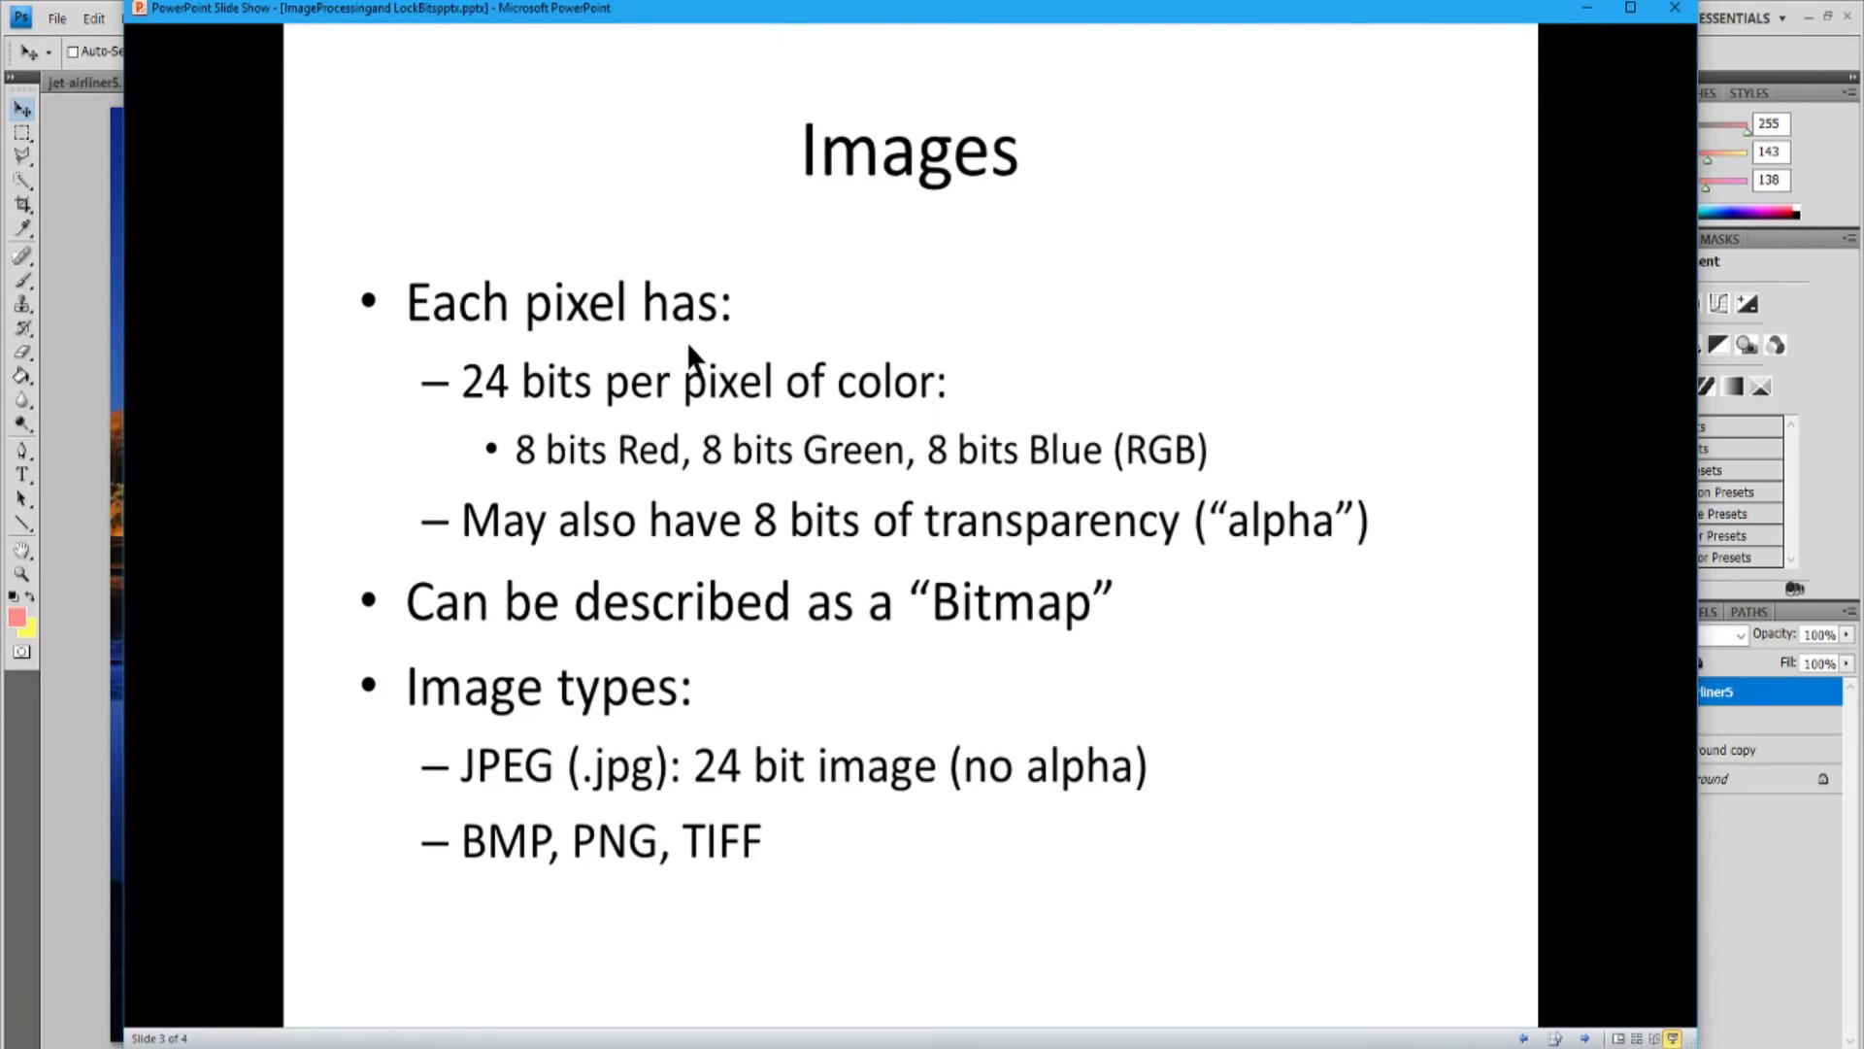
click(708, 455)
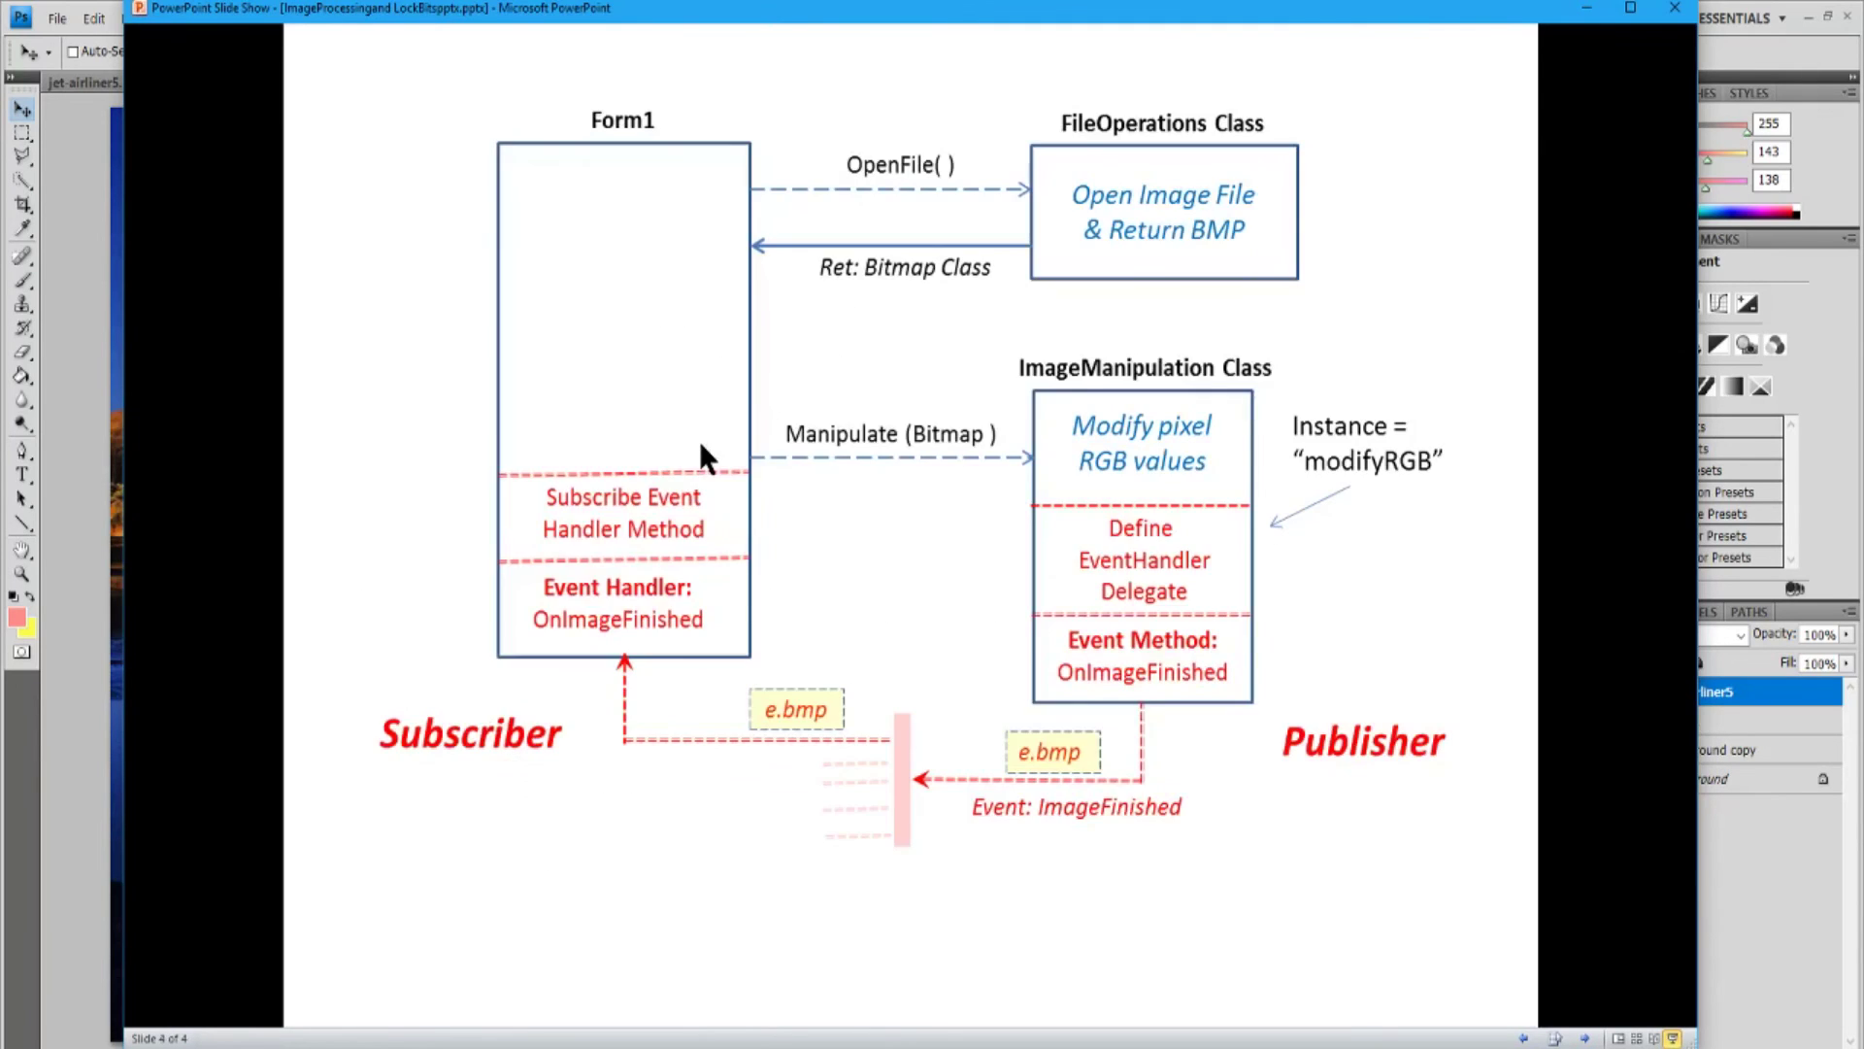
drag(926, 8, 924, 12)
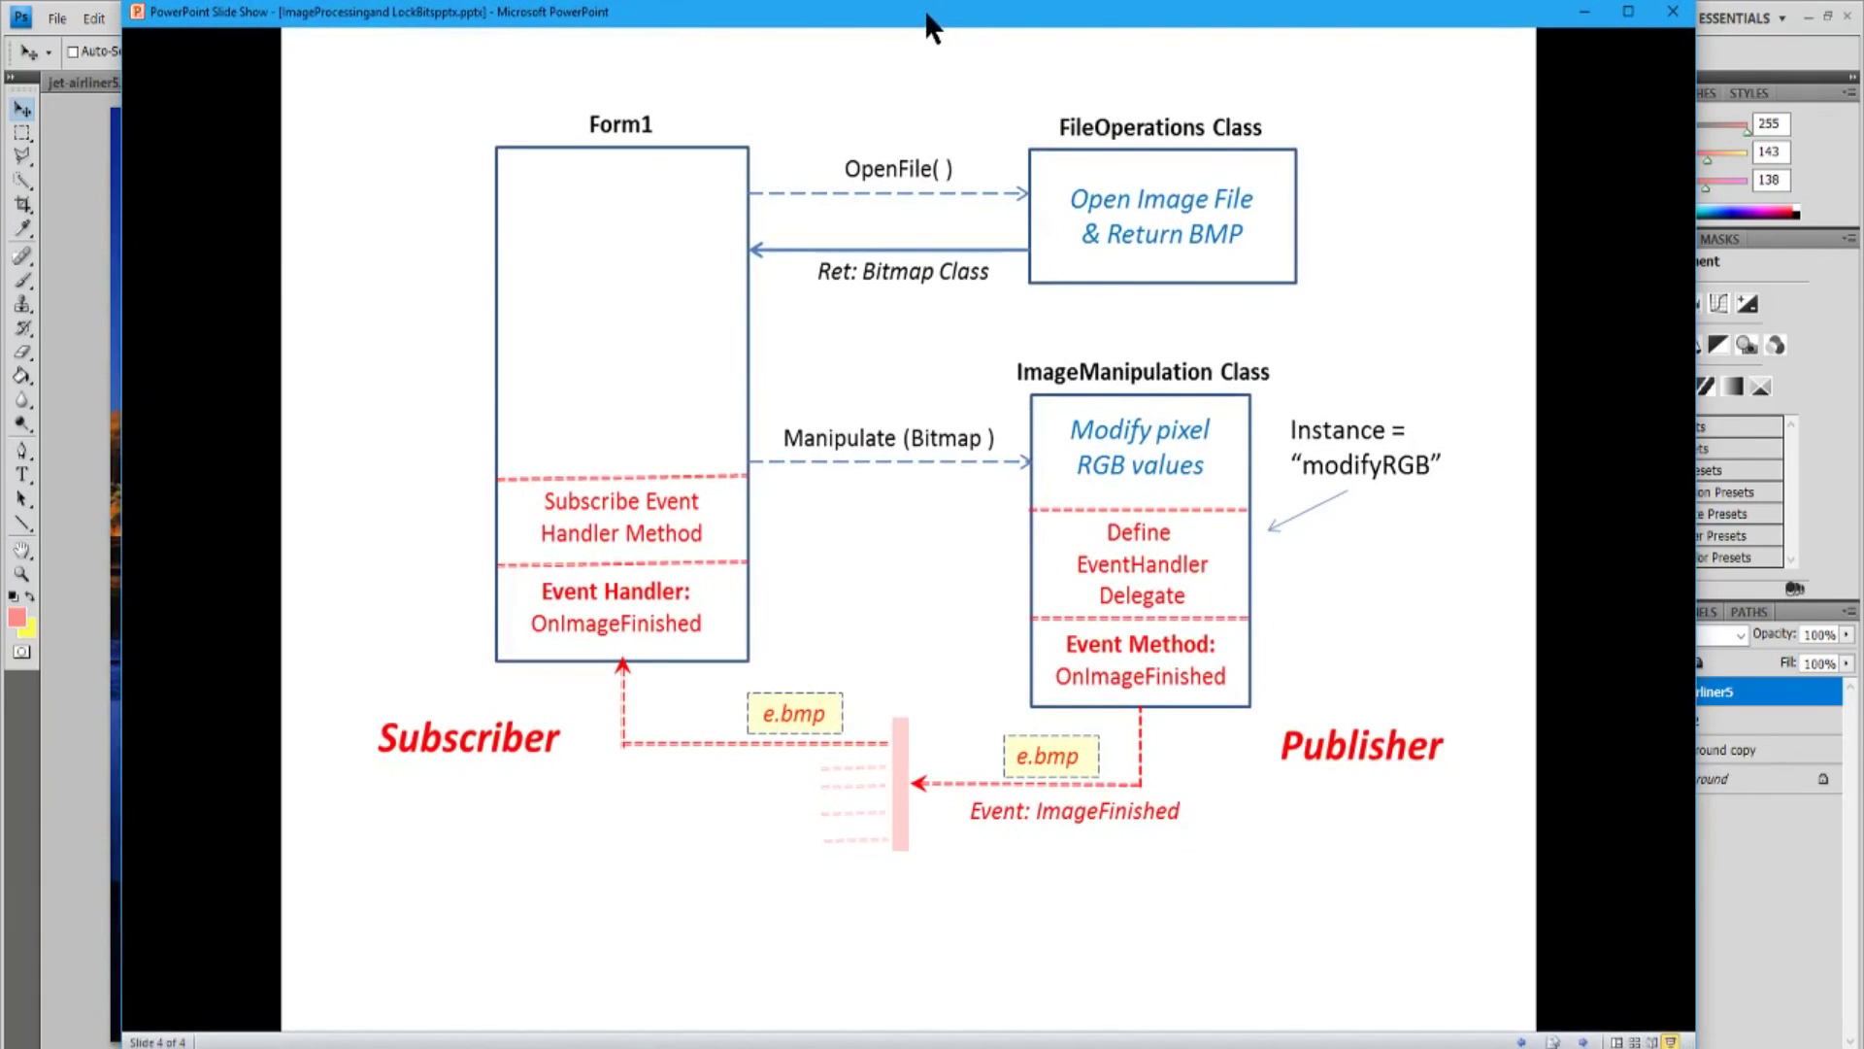